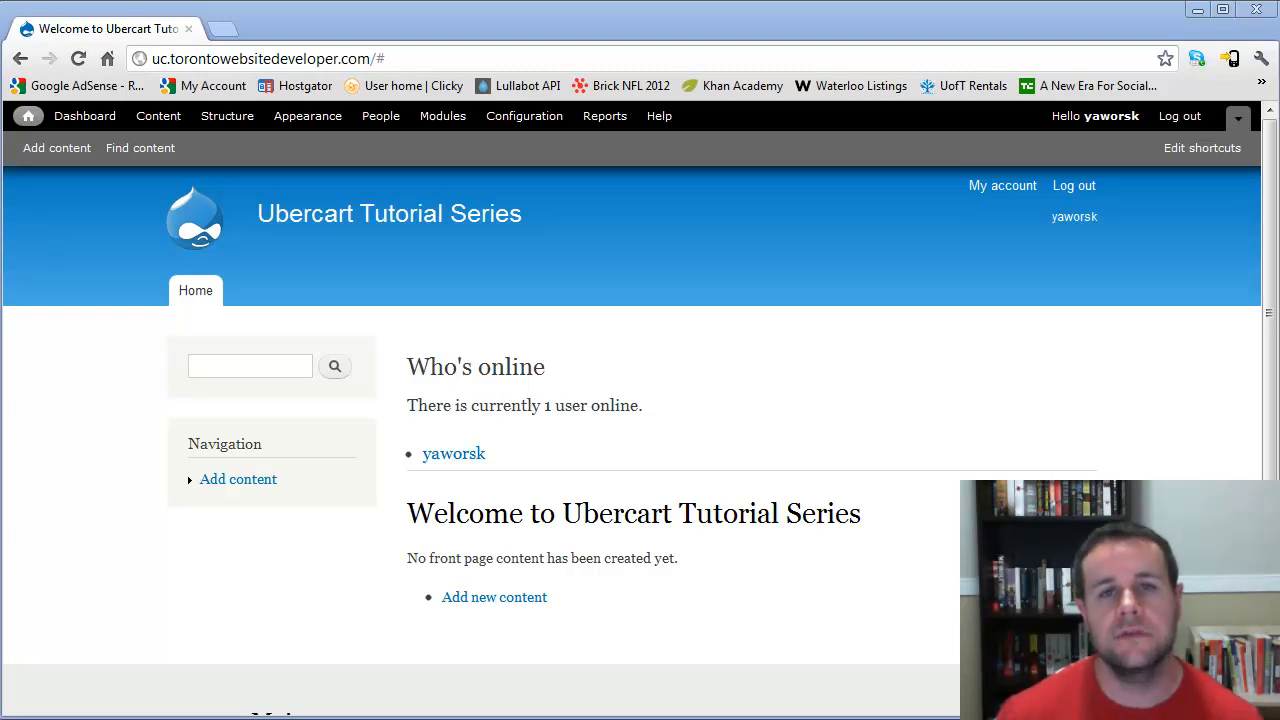
- Open drupal.org in a new browser tab
left_click(222, 28)
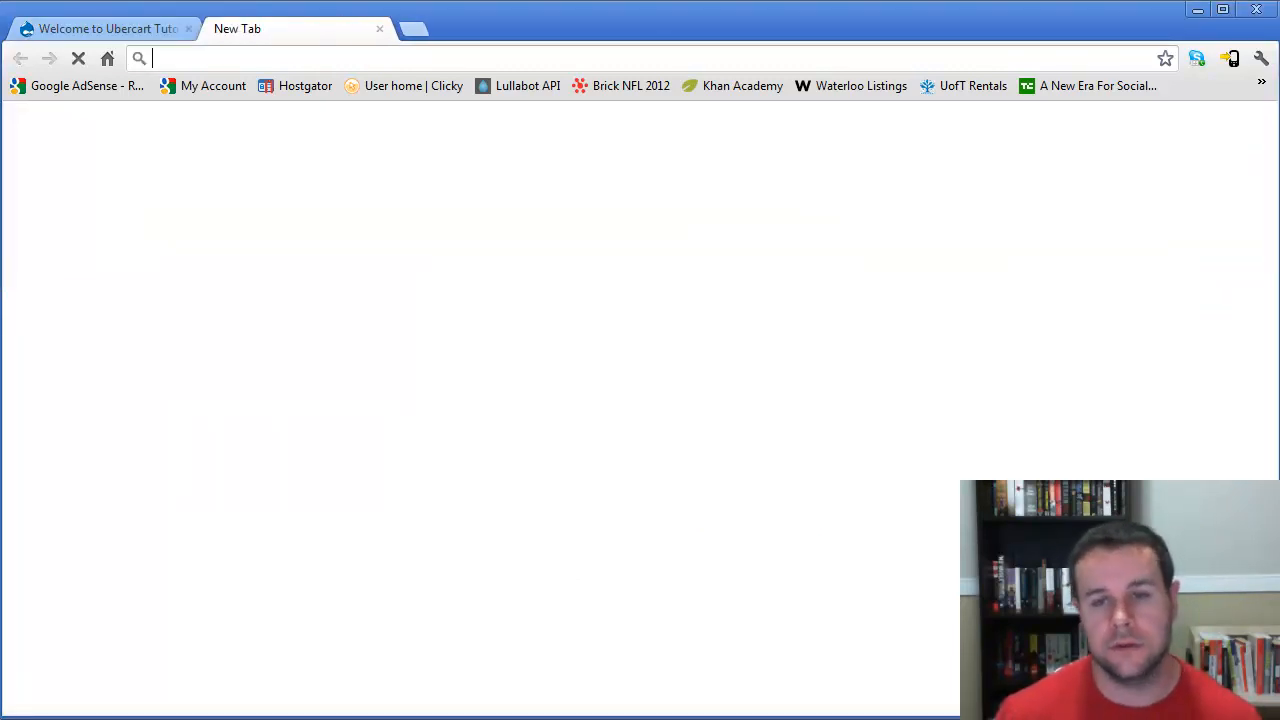
type("drupal.org")
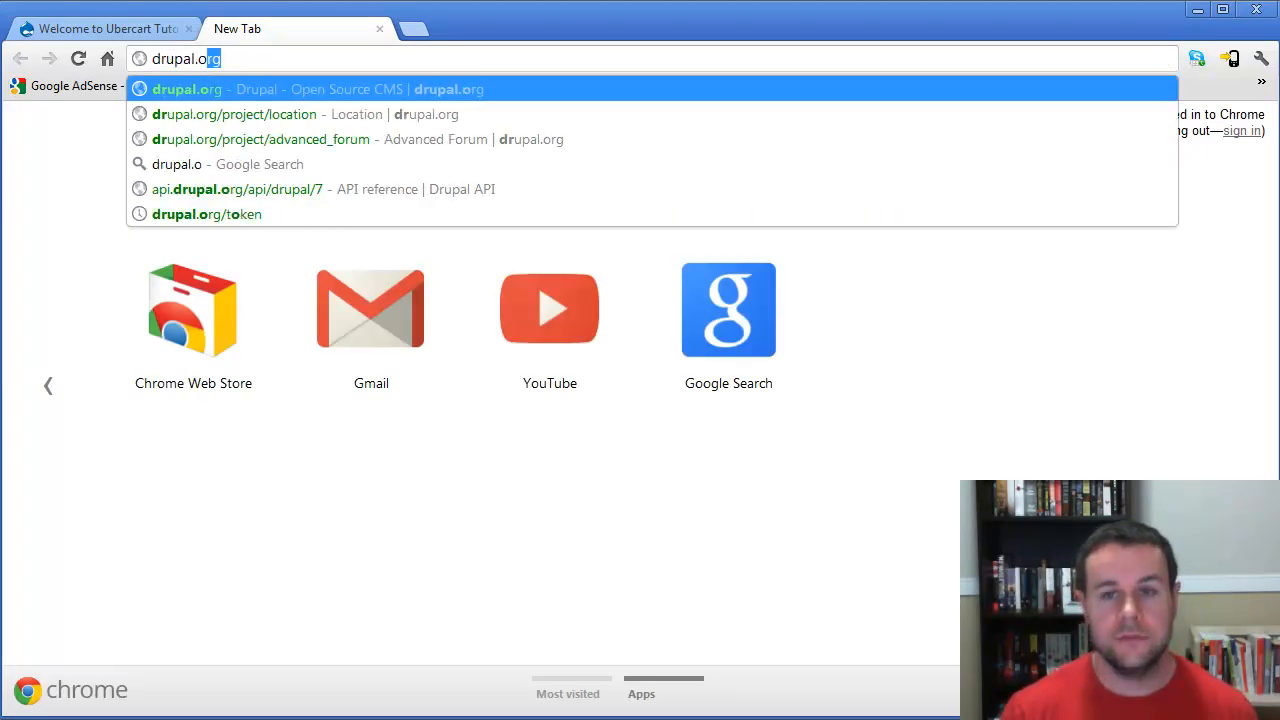
key("Return")
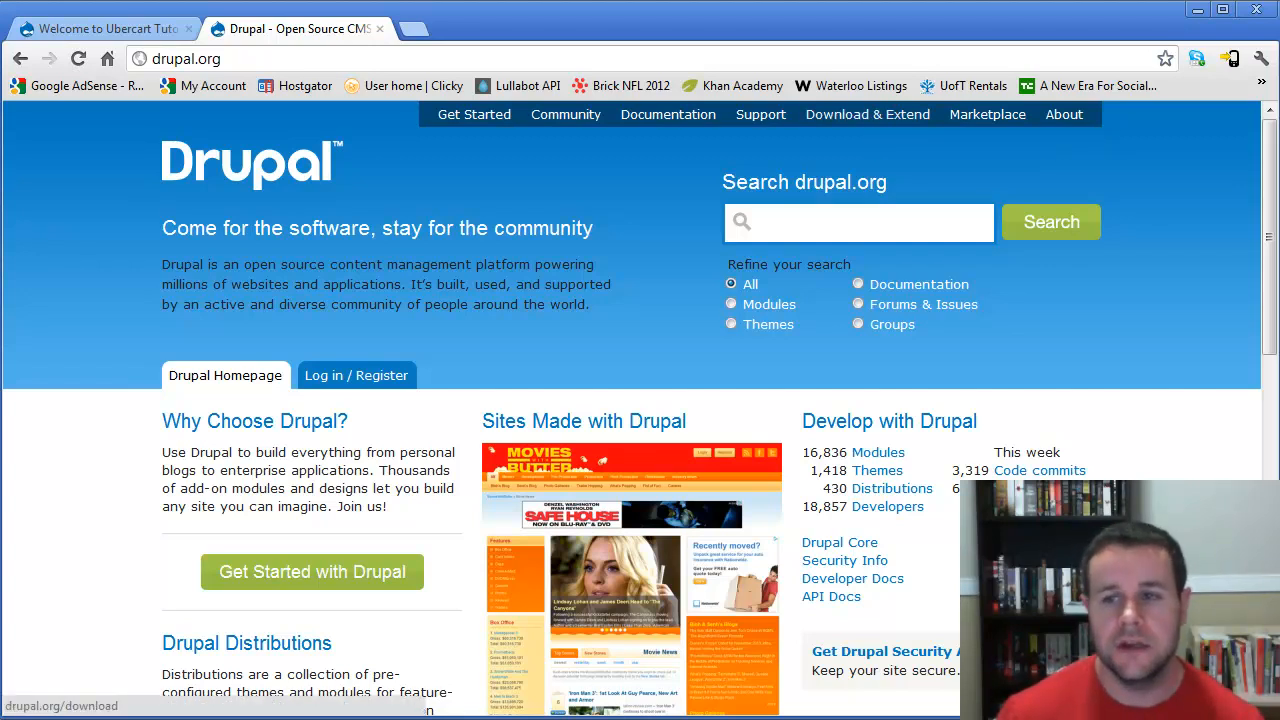
- Browse the module categories listed under Download & Extend
left_click(850, 114)
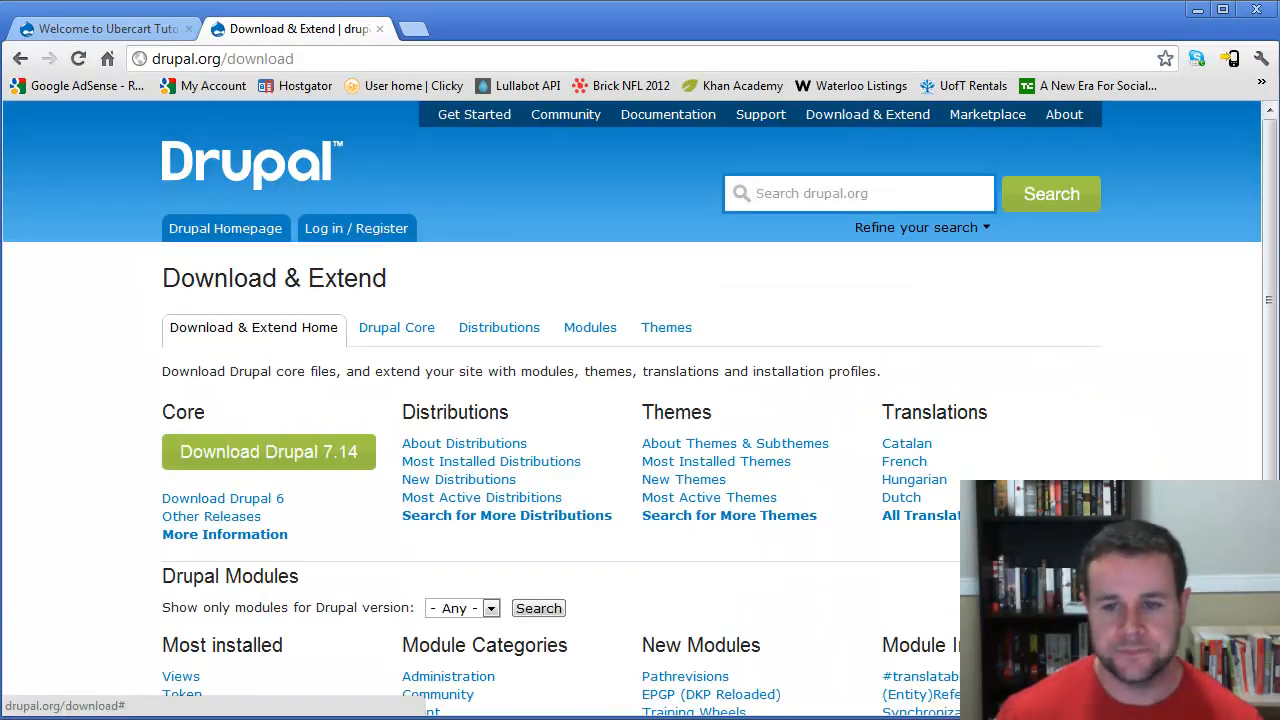
scroll(640, 408, "down", 3)
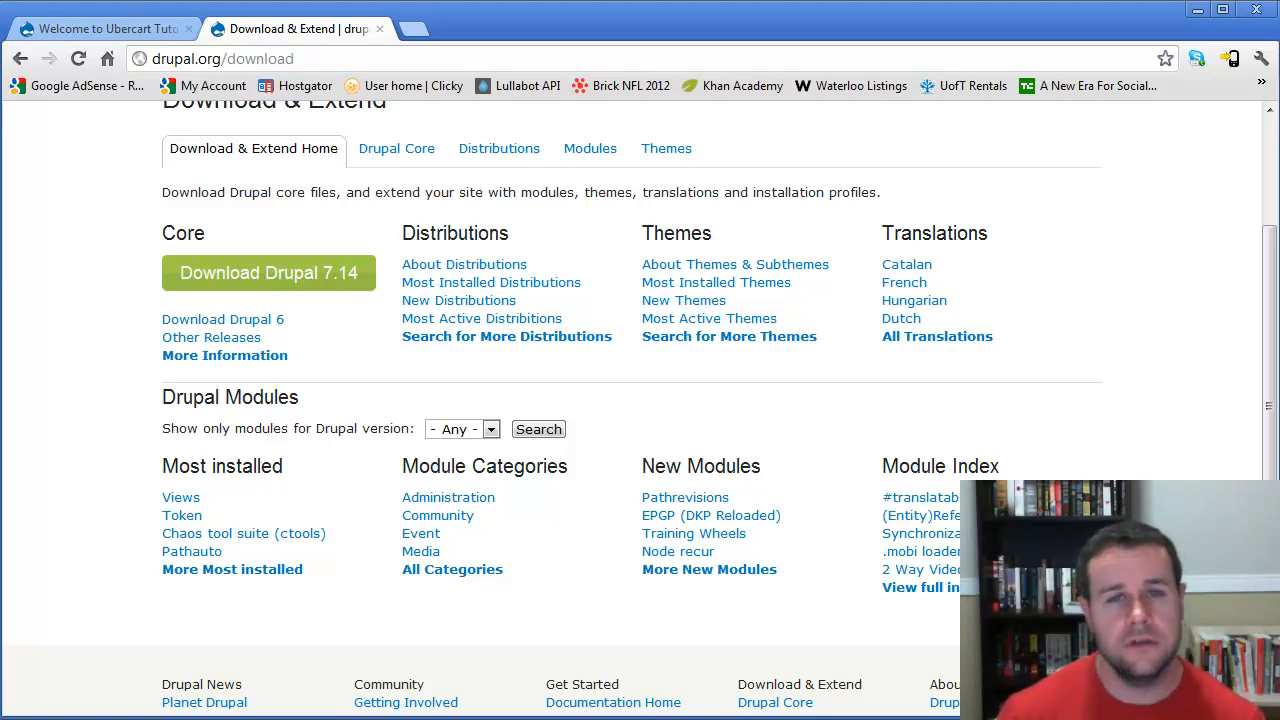
left_click(452, 569)
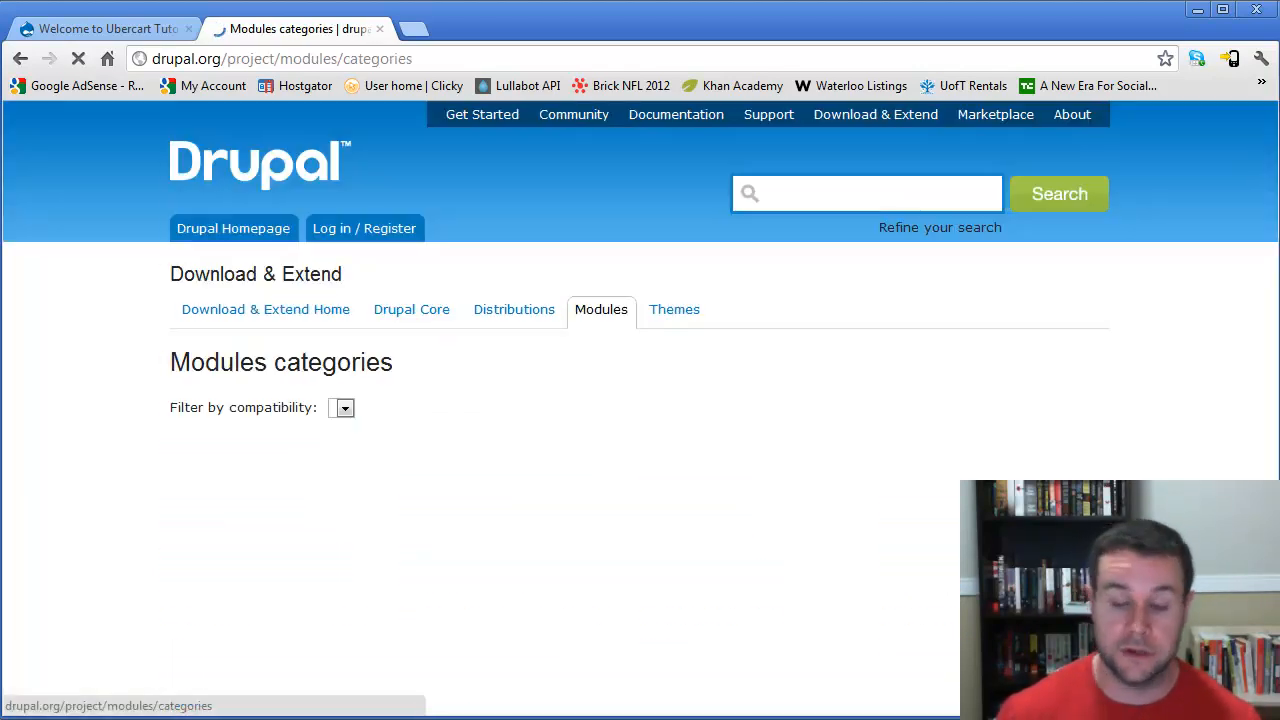
scroll(452, 569, "down", 2)
scroll(930, 560, "down", 10)
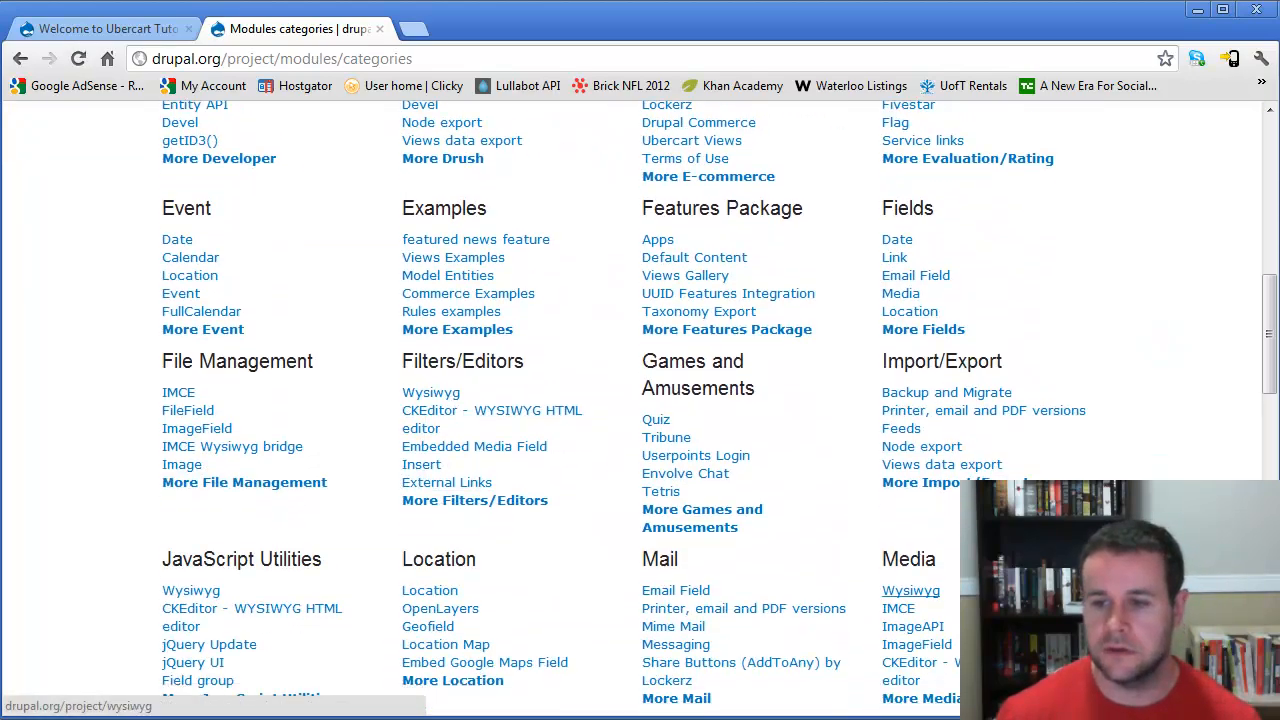
scroll(920, 602, "down", 4)
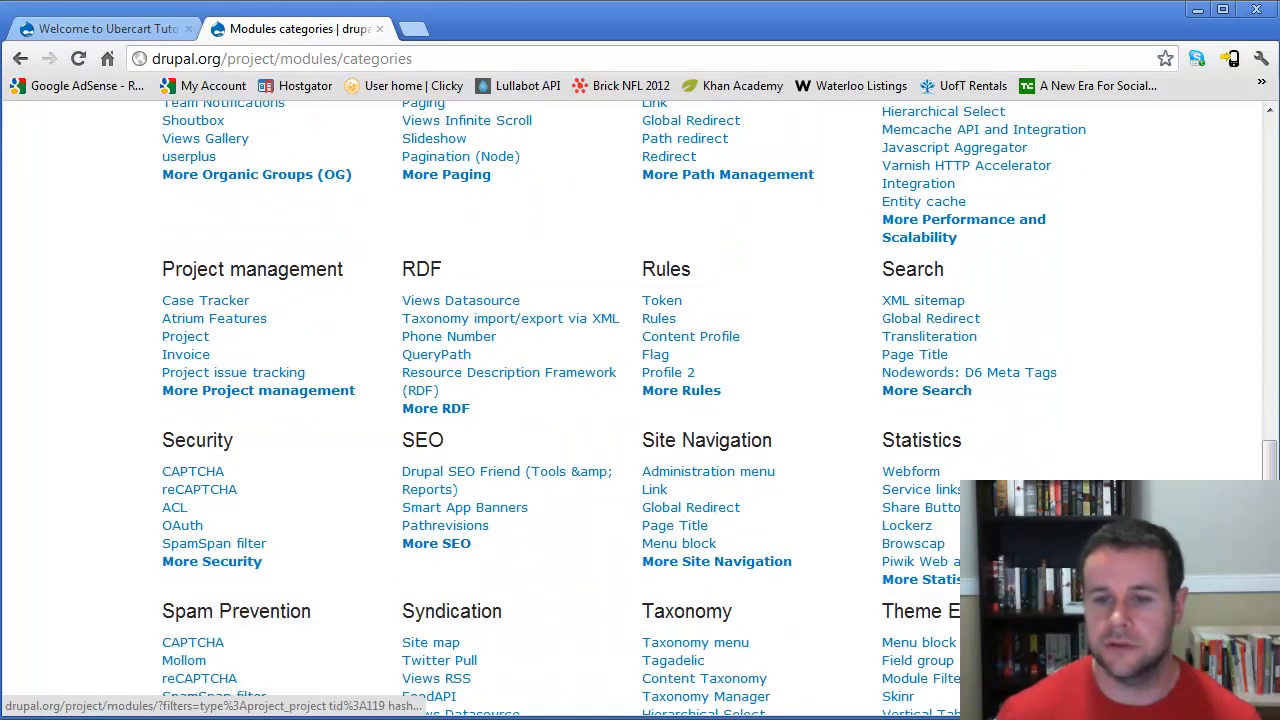
double_click(422, 440)
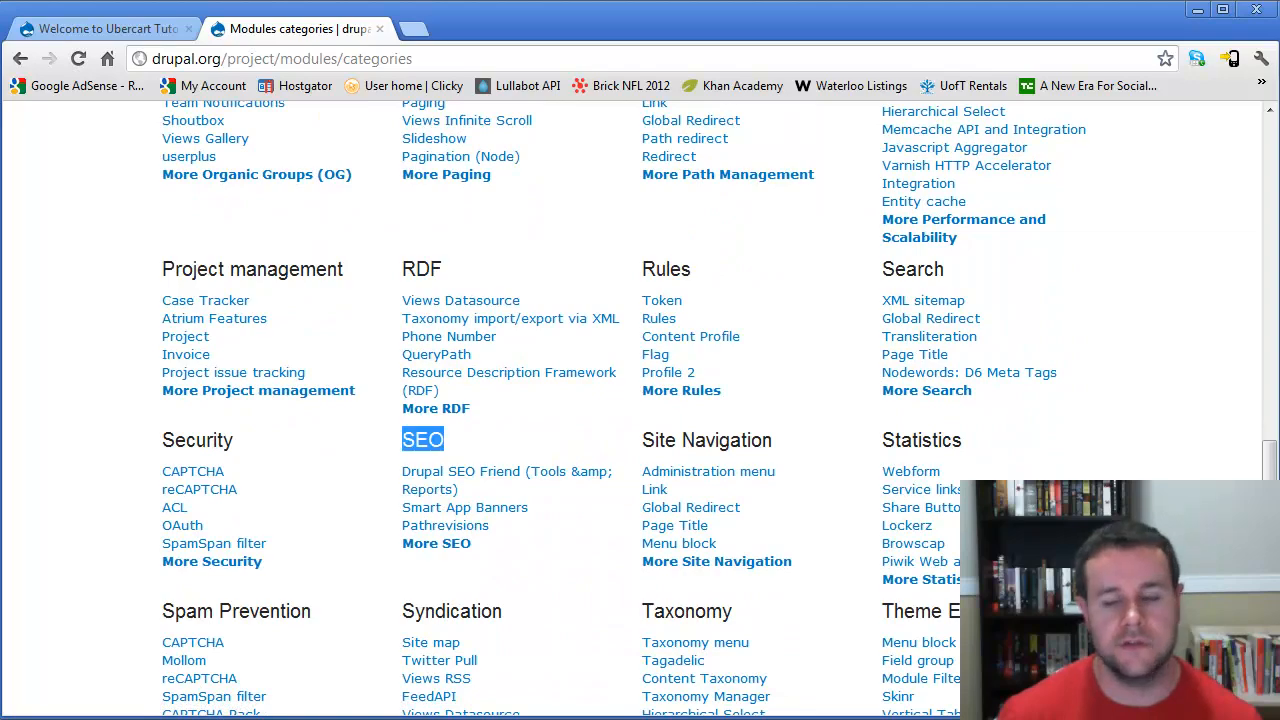
left_click_drag(1270, 480, 1270, 150)
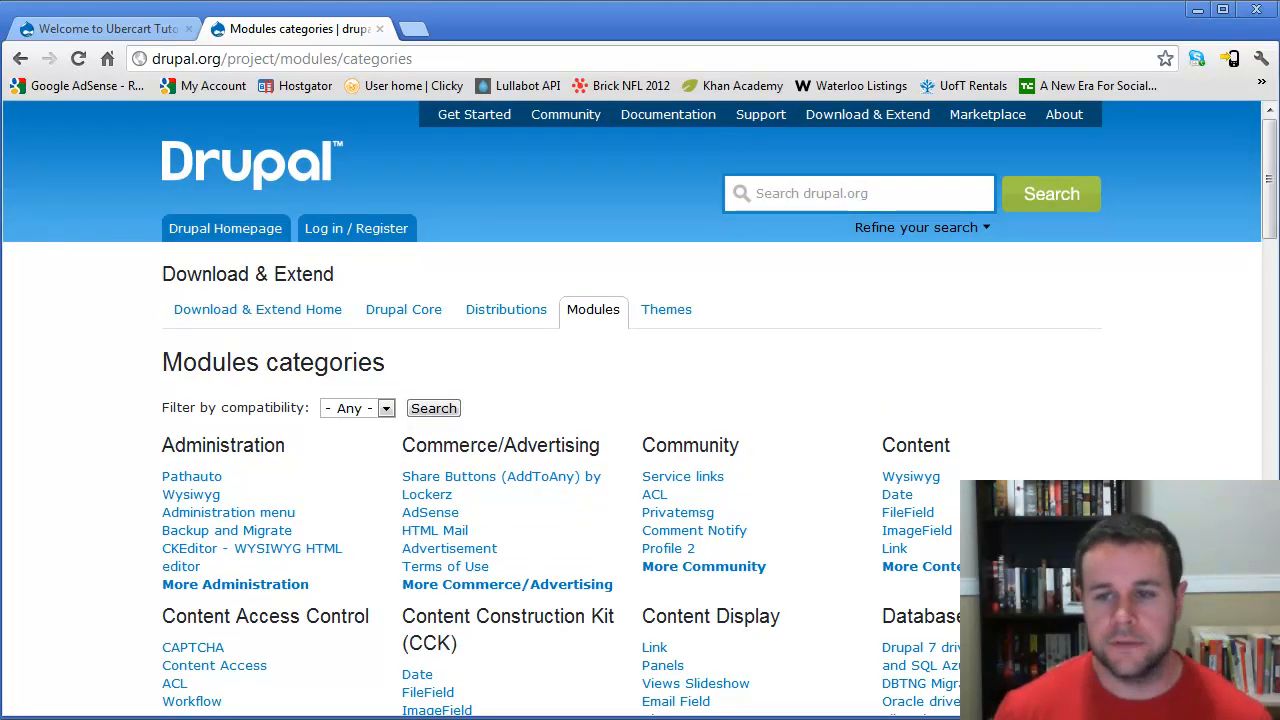
- Search drupal.org for "views" with the search refined to modules
left_click(800, 194)
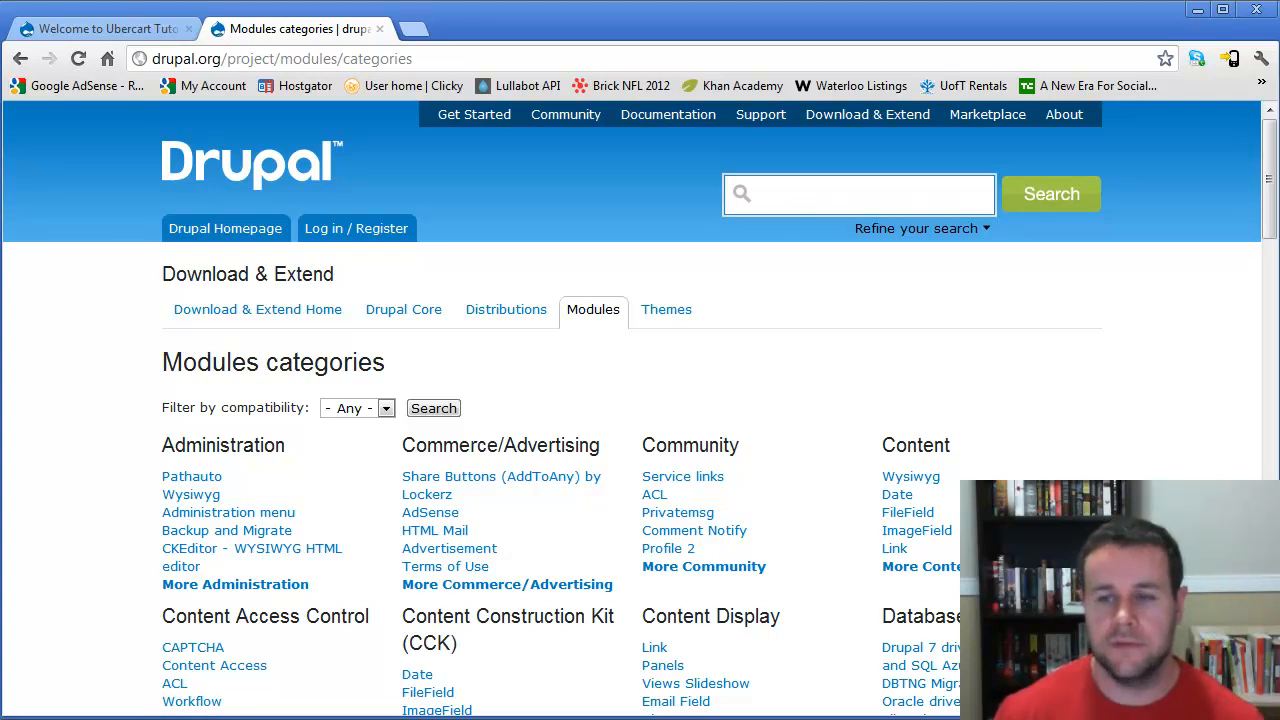
left_click(800, 270)
left_click(917, 228)
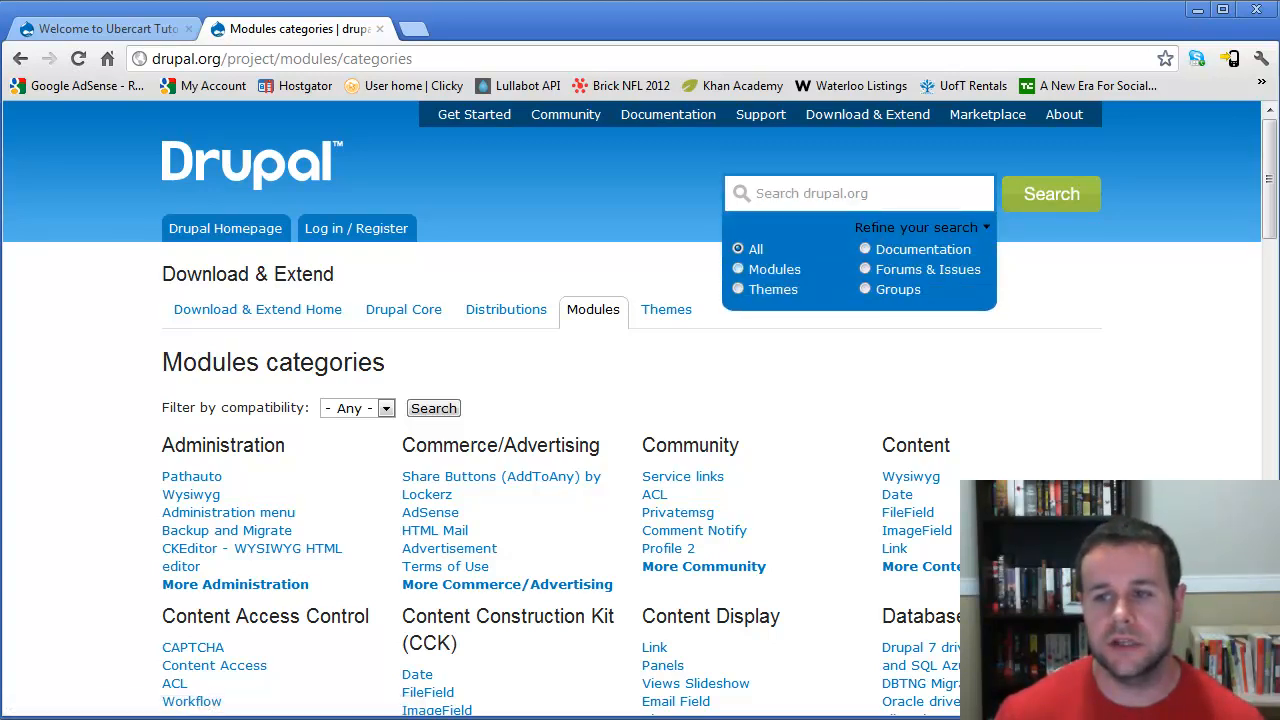
left_click(739, 269)
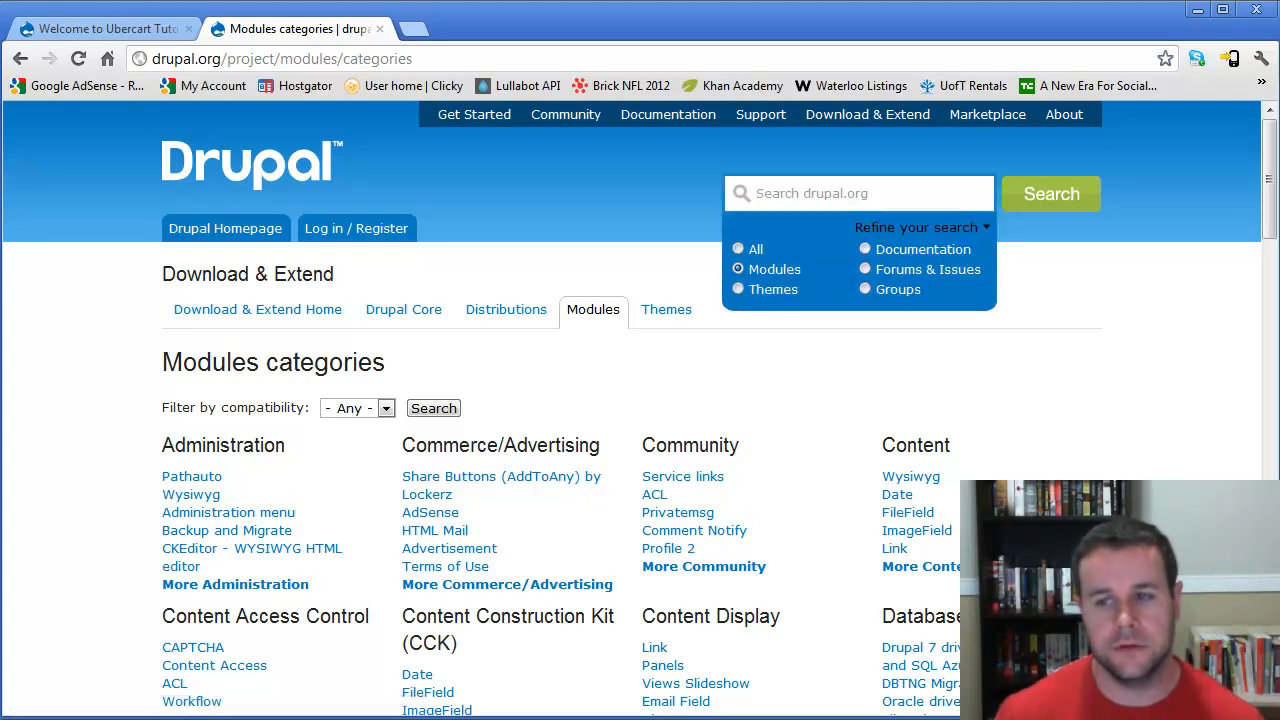
left_click(790, 194)
type("views")
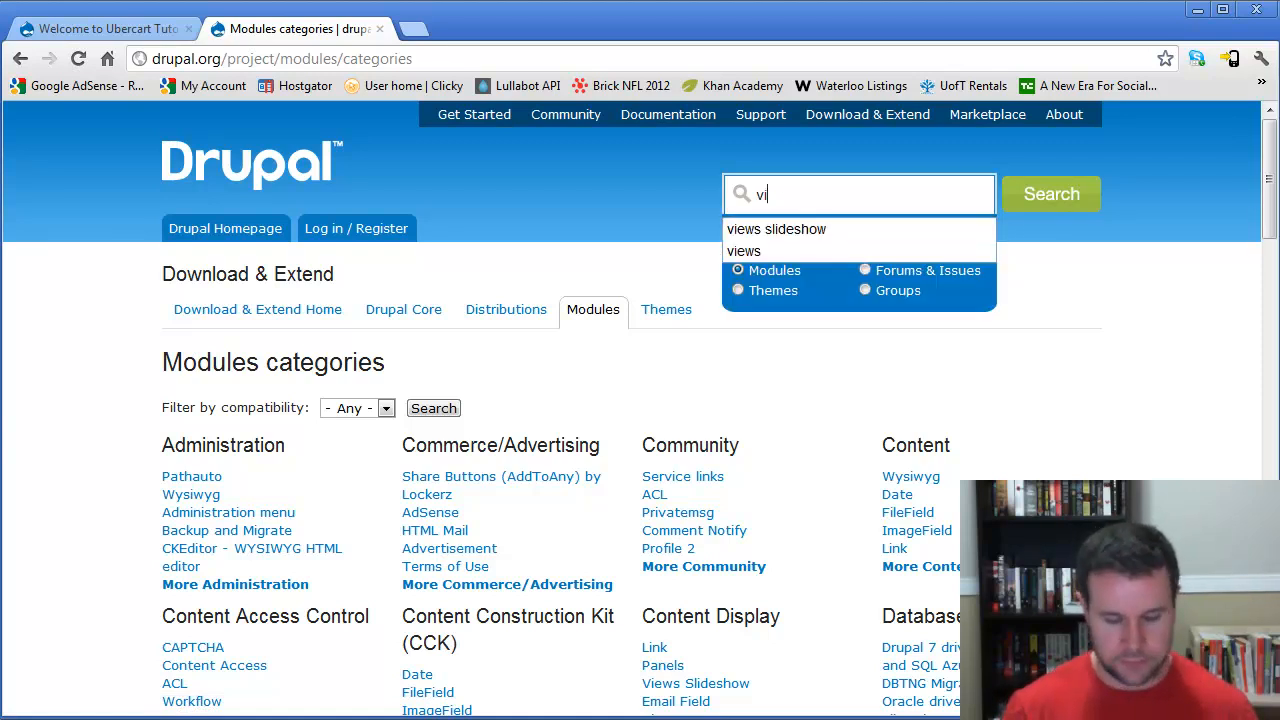
key("Return")
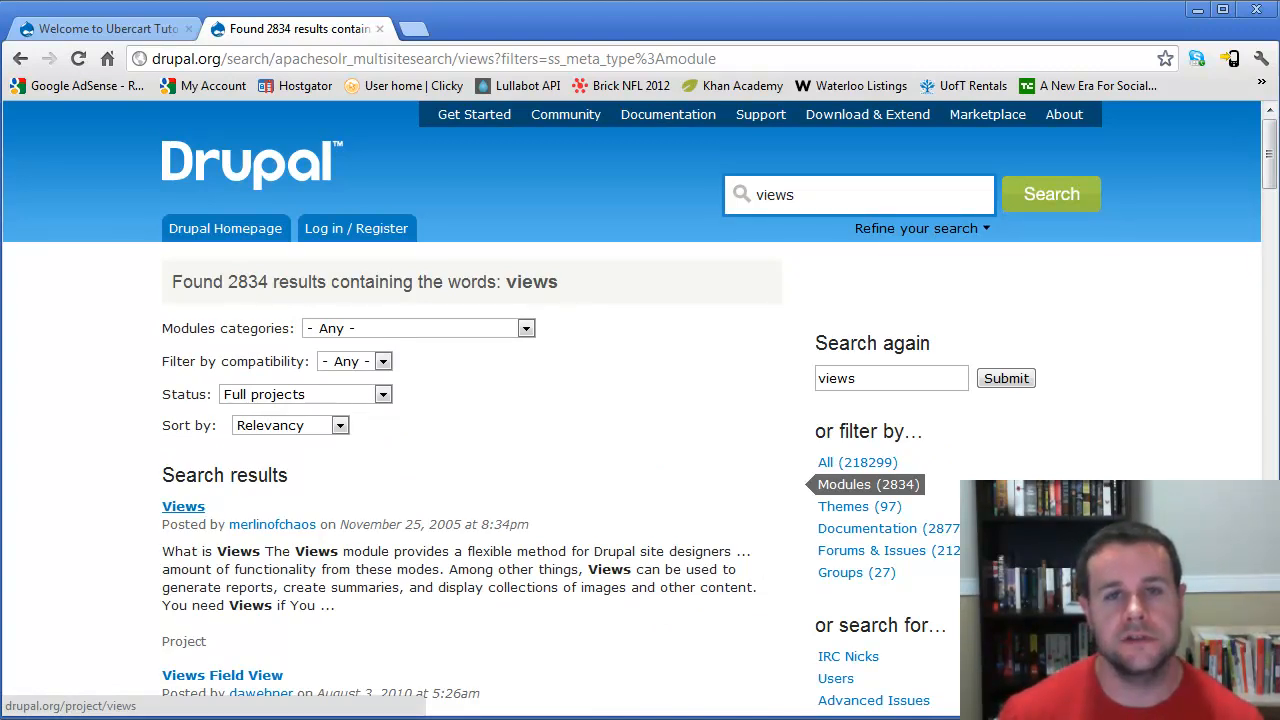
- Open the Views module project page and scroll through its description and downloads
left_click(183, 506)
scroll(183, 506, "down", 3)
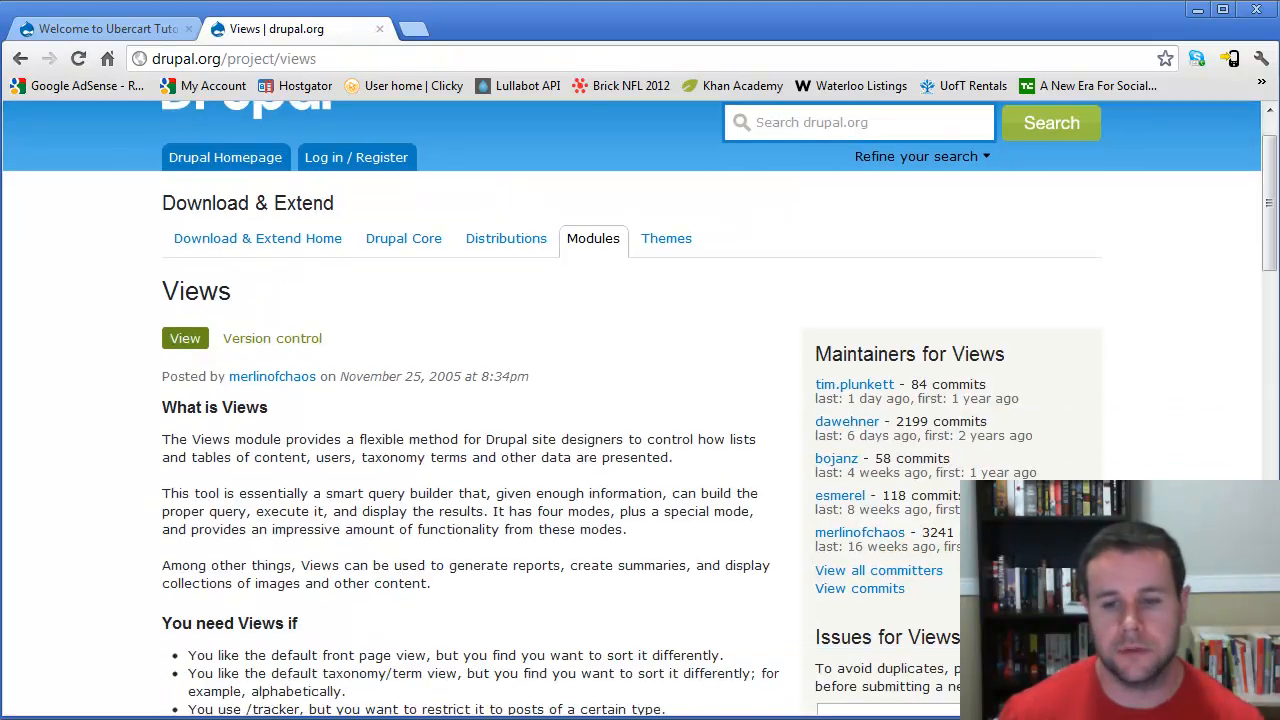
scroll(345, 632, "down", 9)
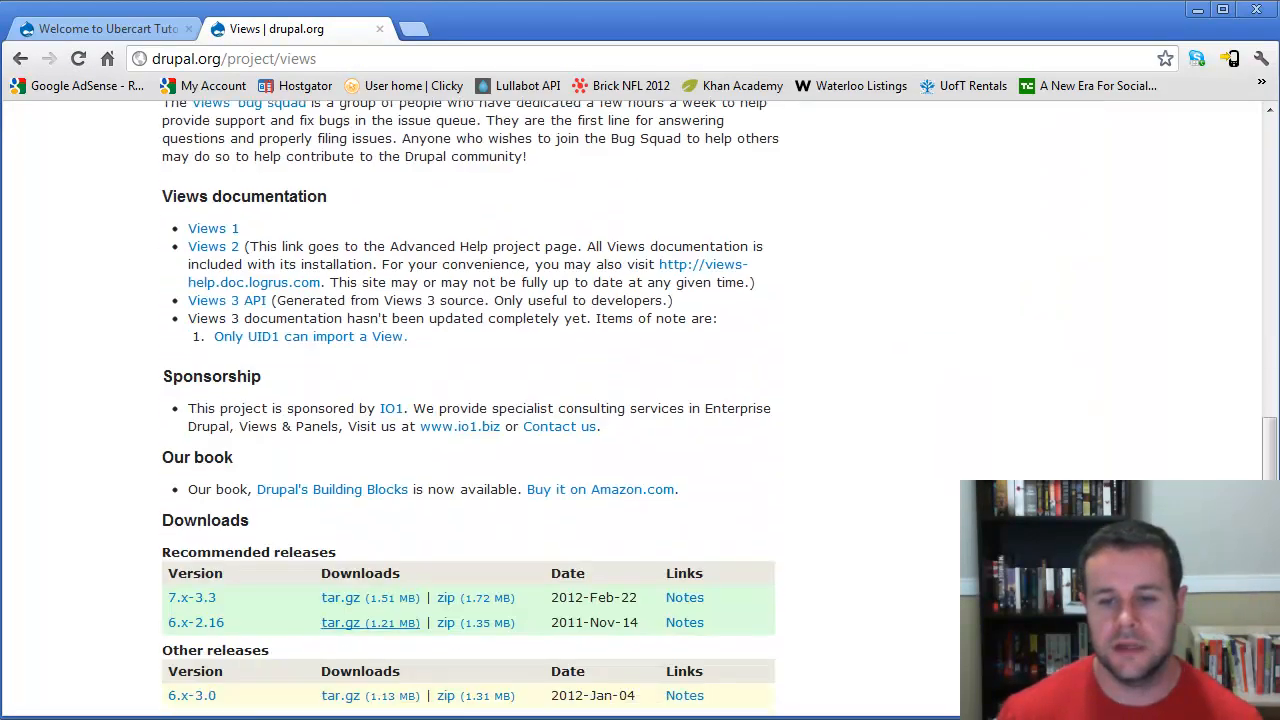
scroll(345, 632, "down", 1)
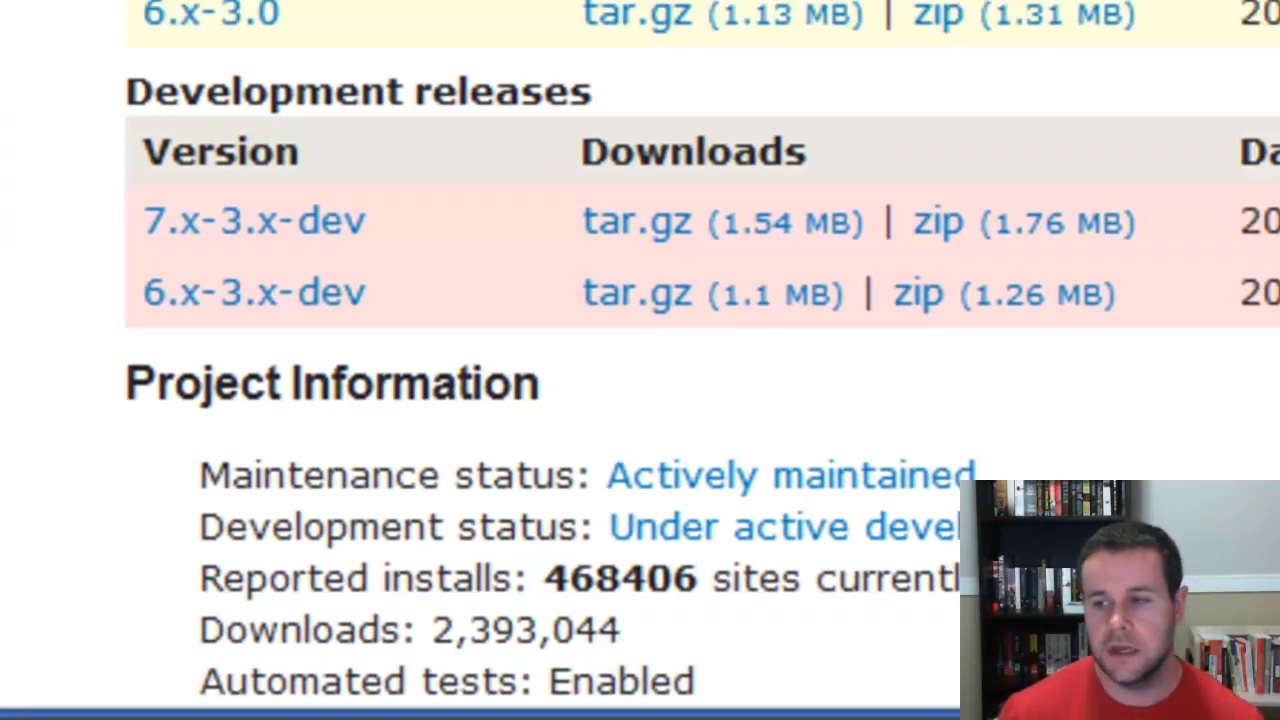
scroll(640, 400, "up", 10)
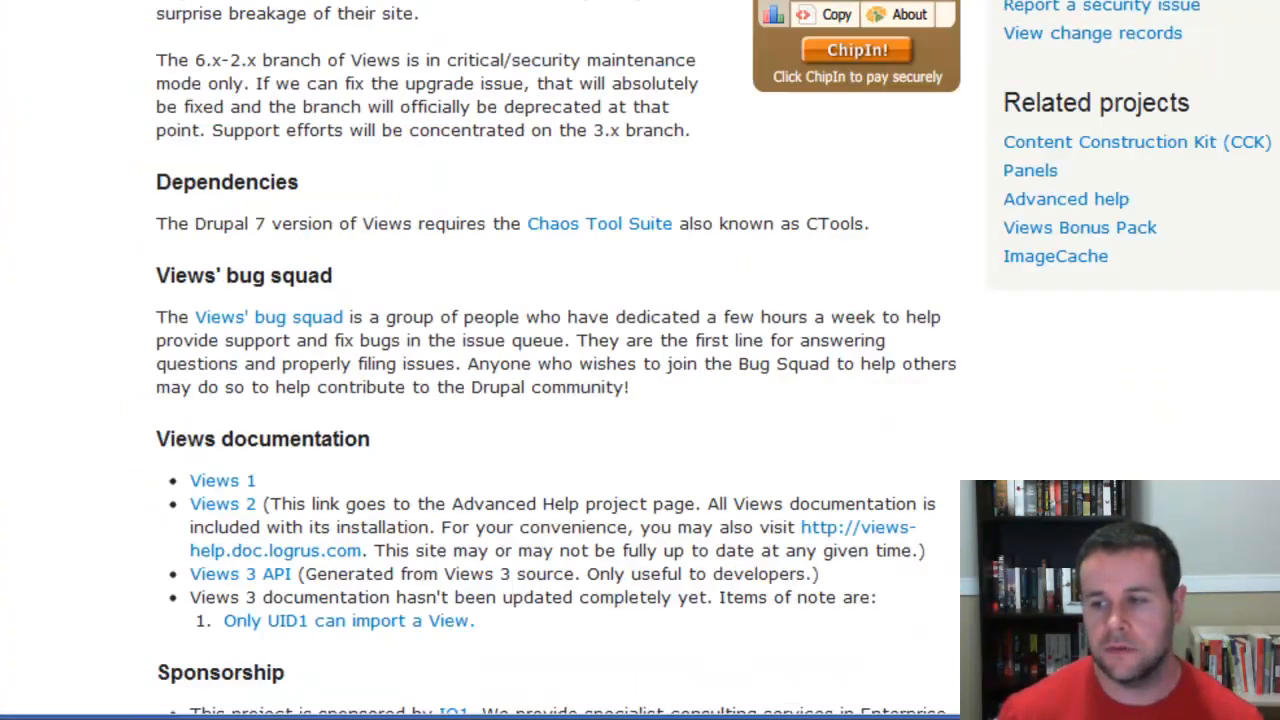
scroll(640, 408, "up", 1)
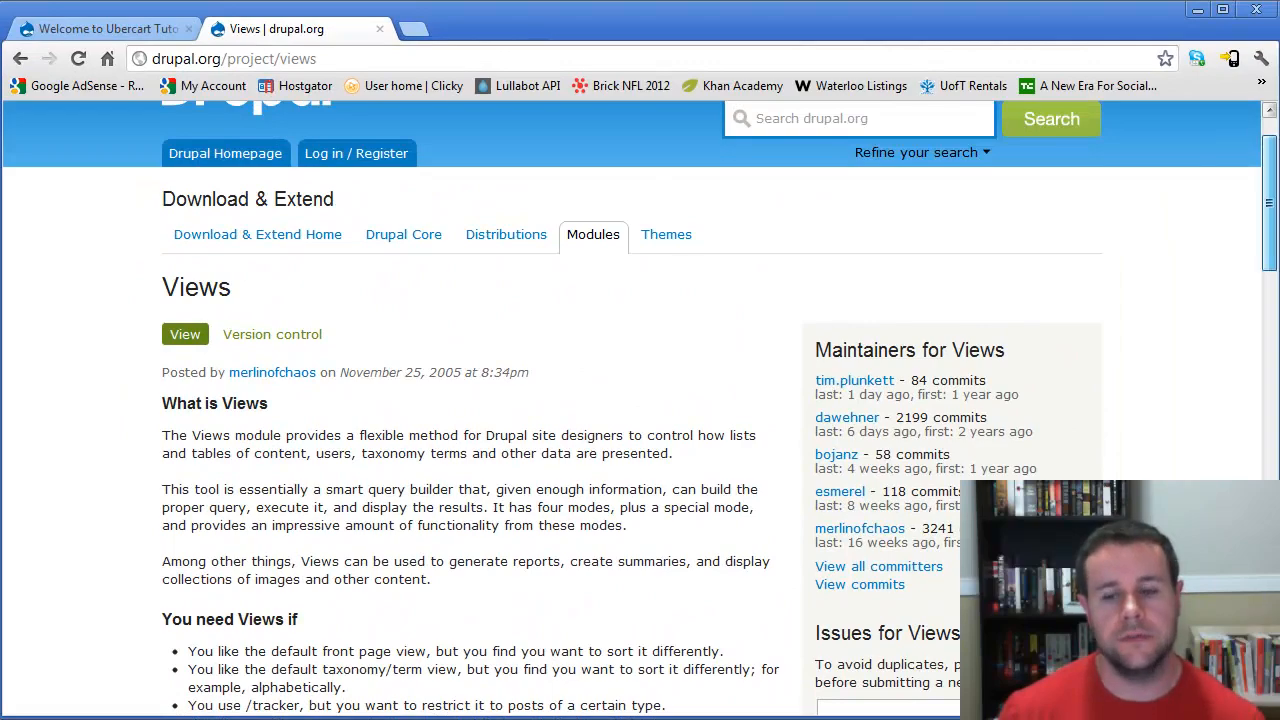
- Read the Views description and the 'You need Views if' section
left_click_drag(1269, 203, 1269, 217)
left_click_drag(155, 342, 233, 374)
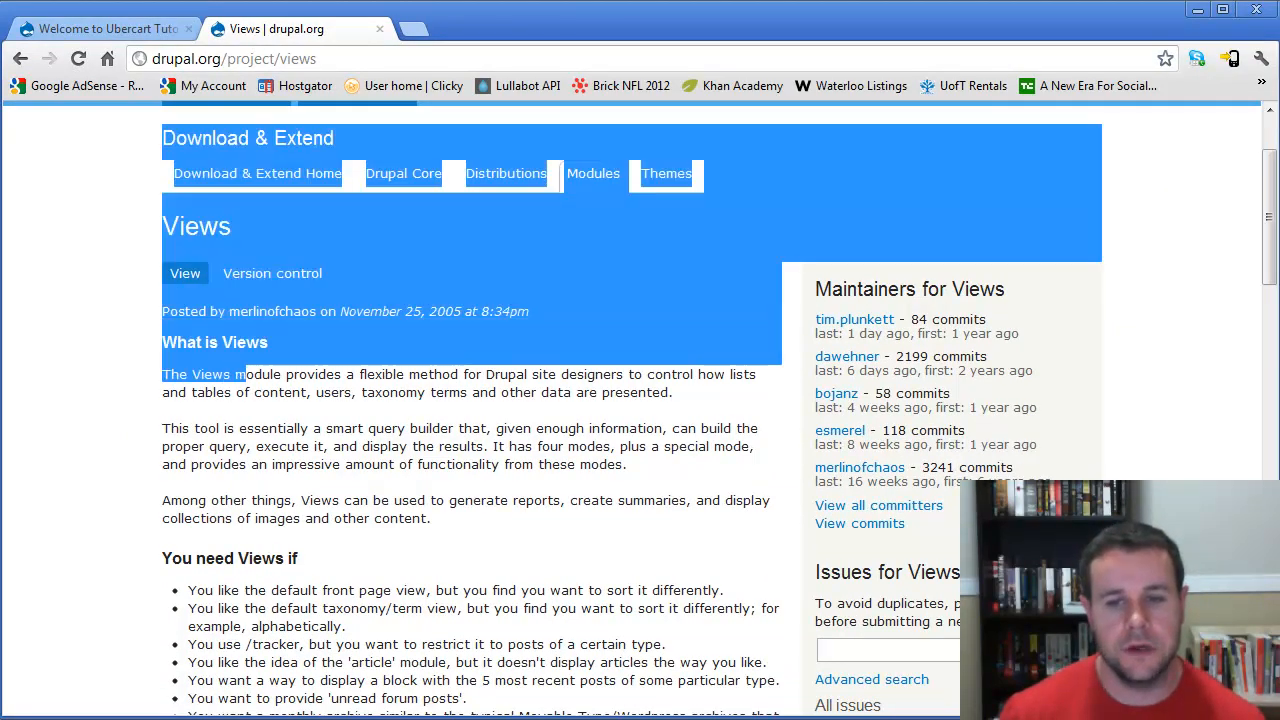
left_click(162, 340)
left_click_drag(162, 340, 394, 662)
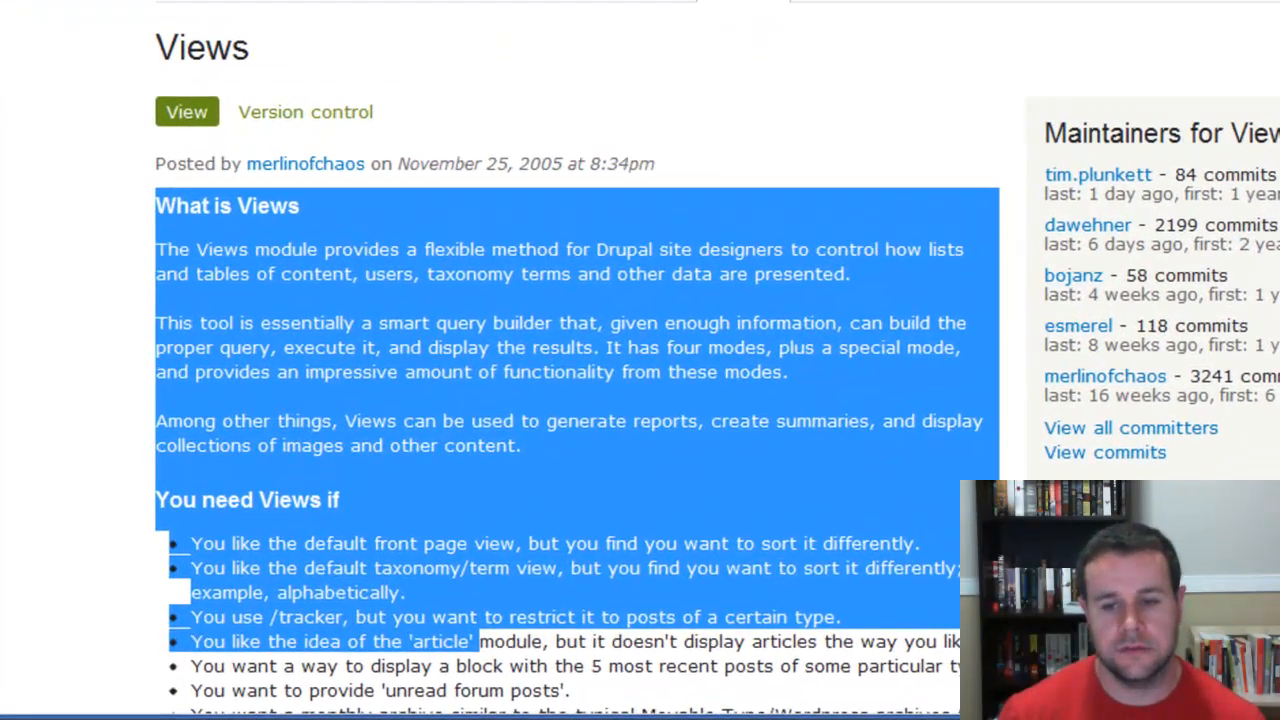
left_click(394, 662)
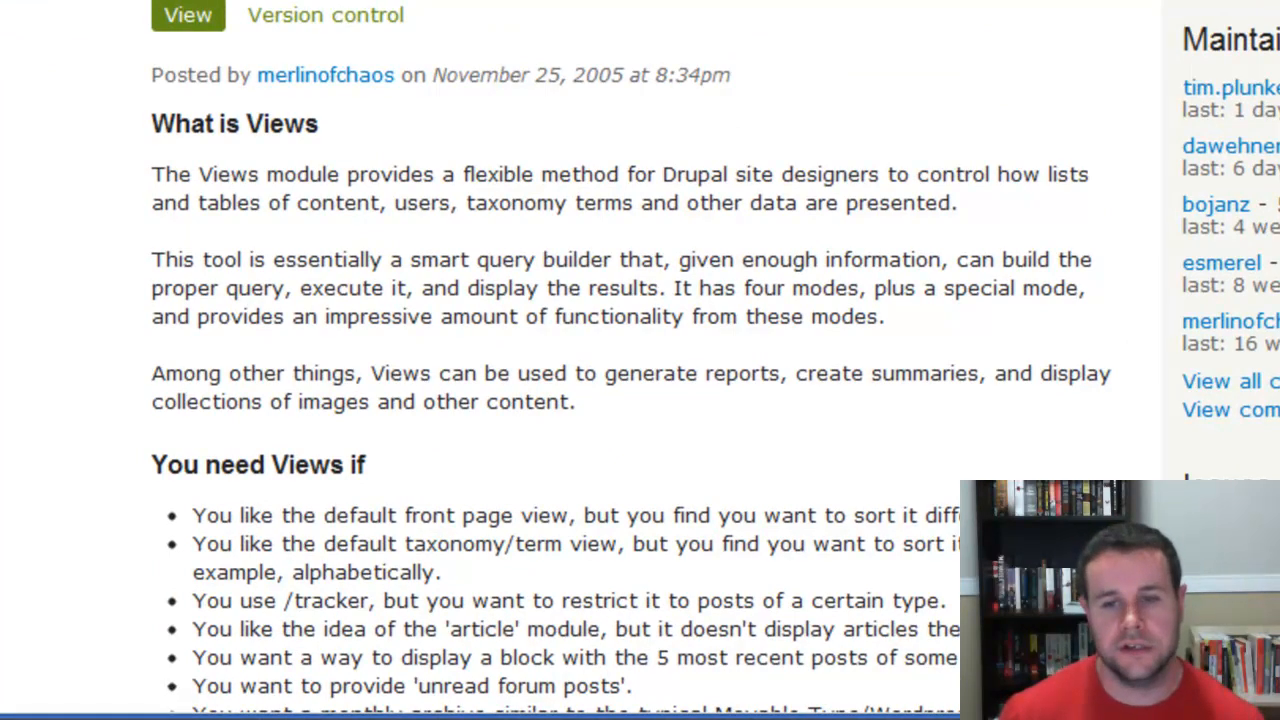
left_click_drag(401, 75, 256, 75)
left_click(254, 76)
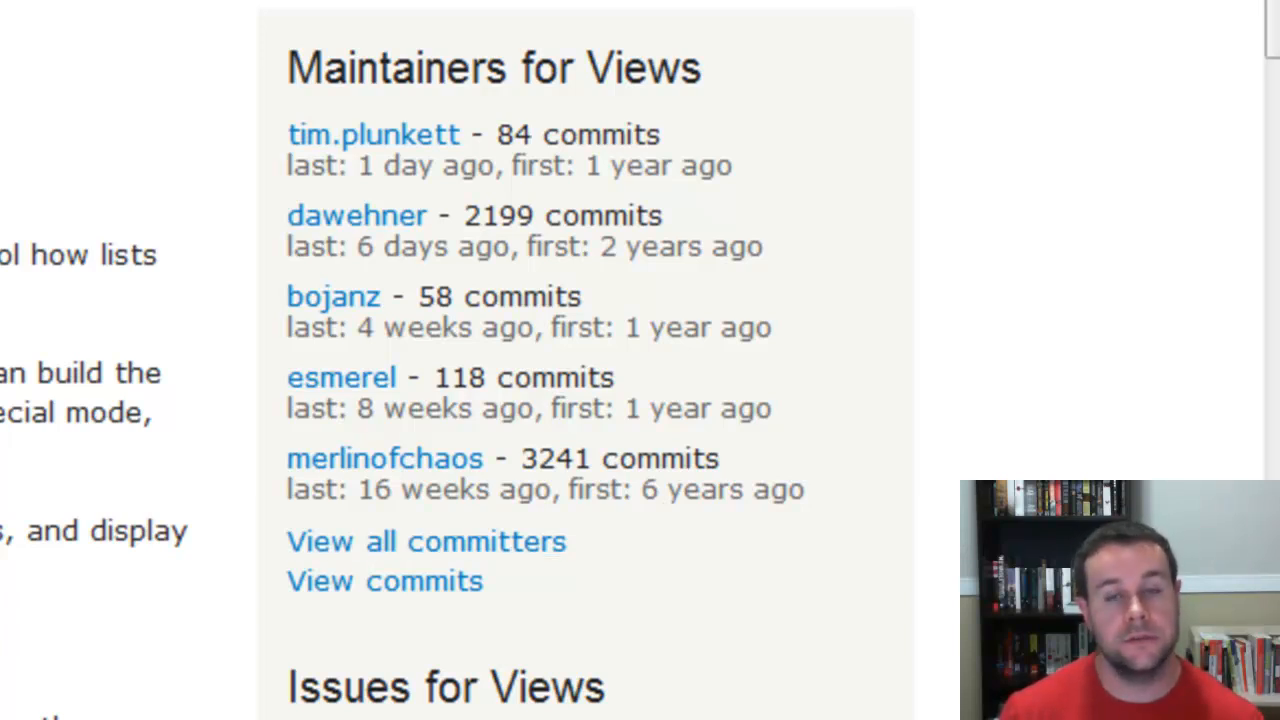
- Examine the Views maintainers list and commit activity in the sidebar
scroll(640, 360, "down", 1)
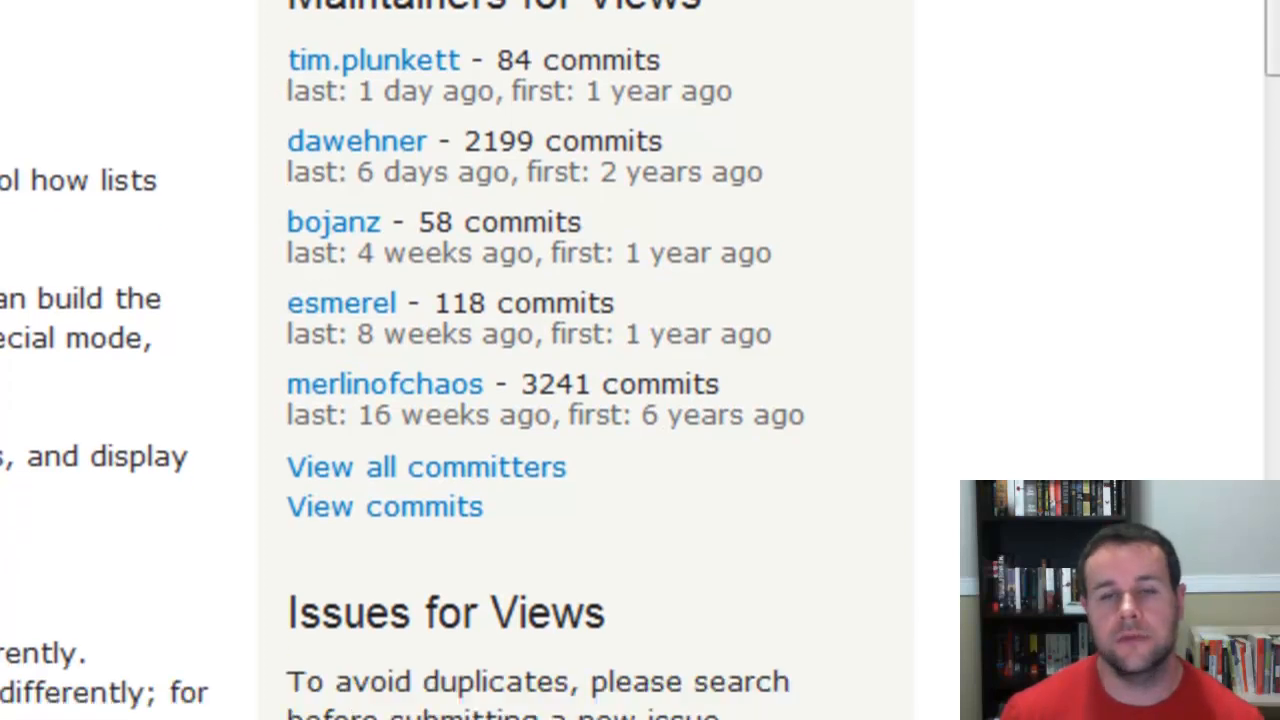
left_click_drag(497, 61, 628, 62)
left_click(628, 62)
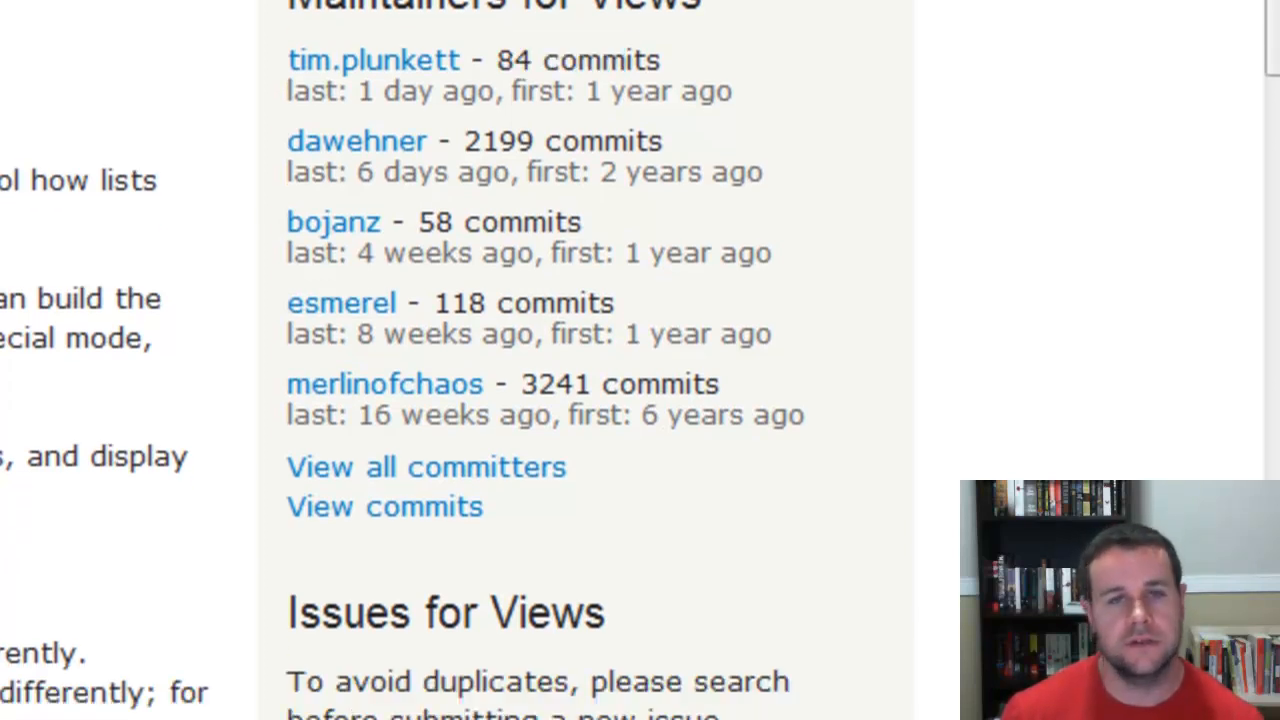
scroll(640, 360, "down", 1)
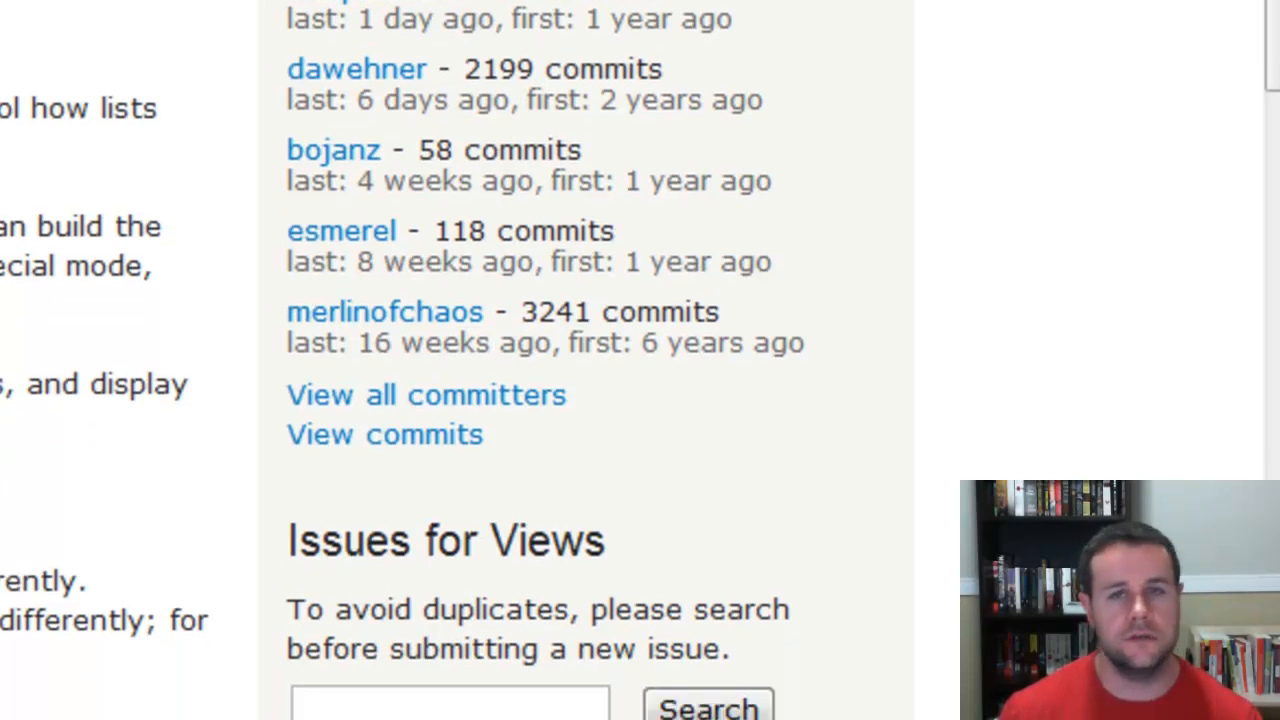
scroll(640, 360, "down", 3)
scroll(640, 360, "down", 1)
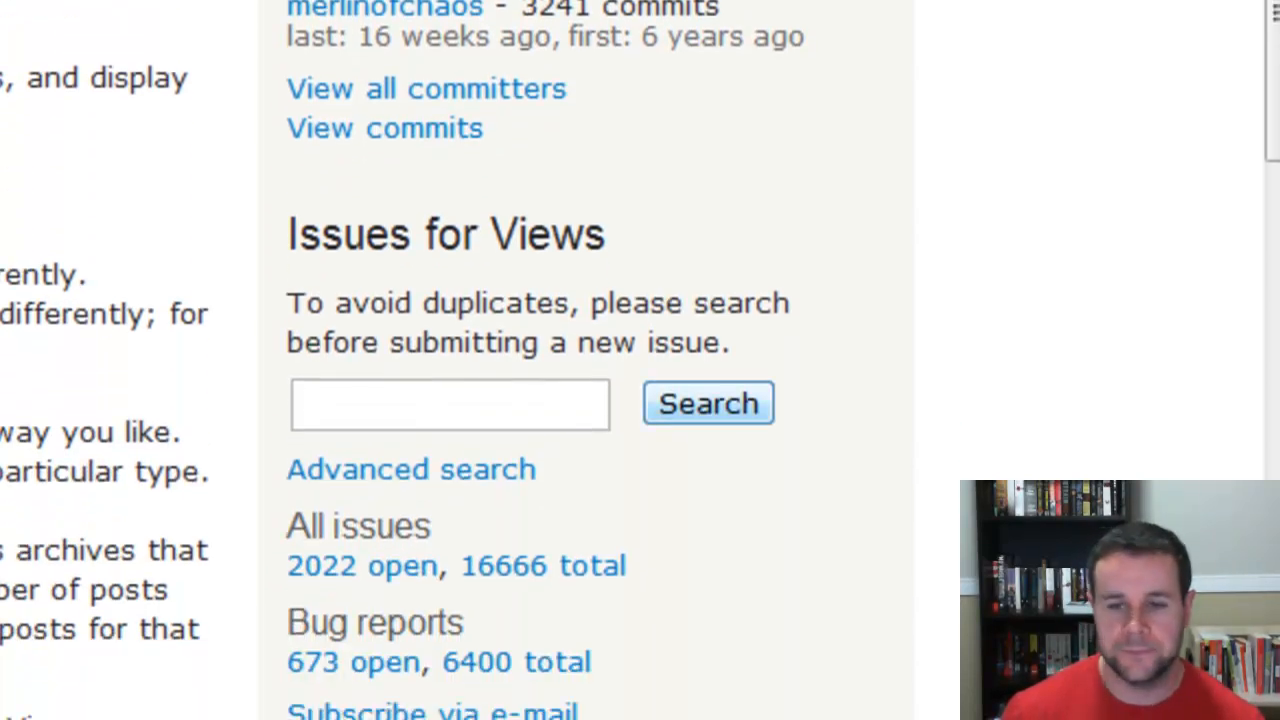
scroll(640, 360, "up", 3)
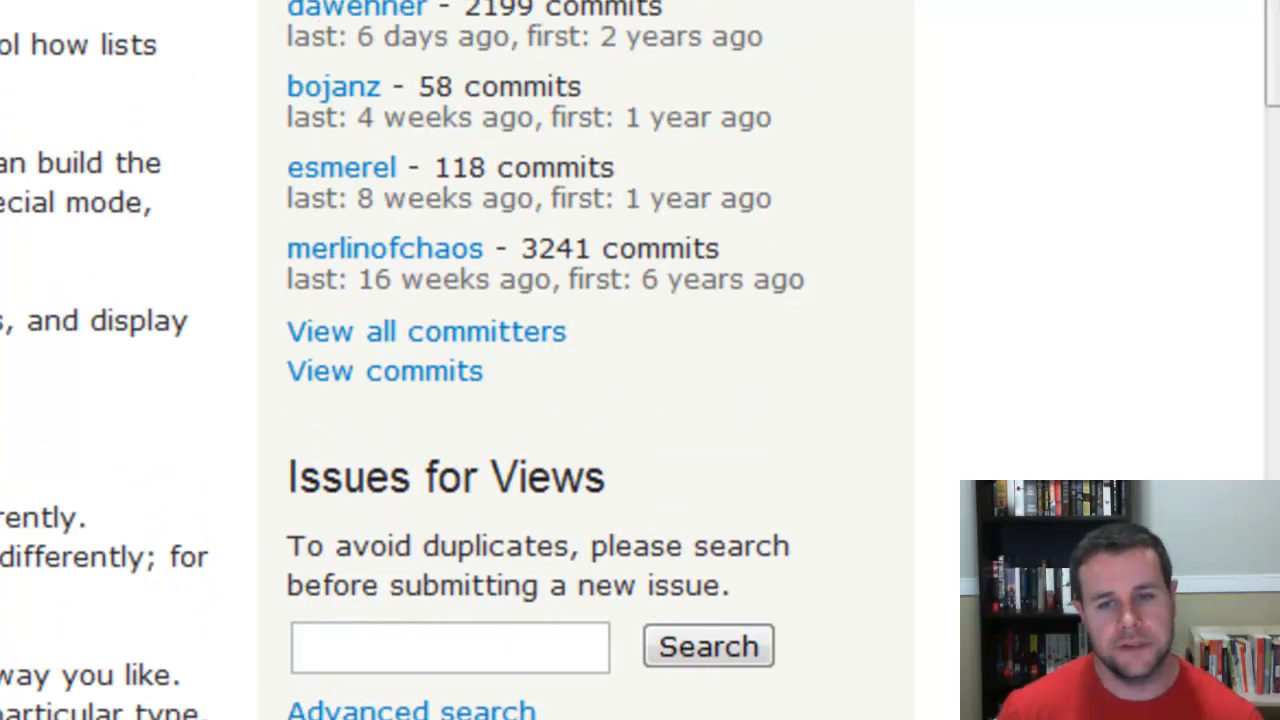
triple_click(20, 45)
left_click(20, 45)
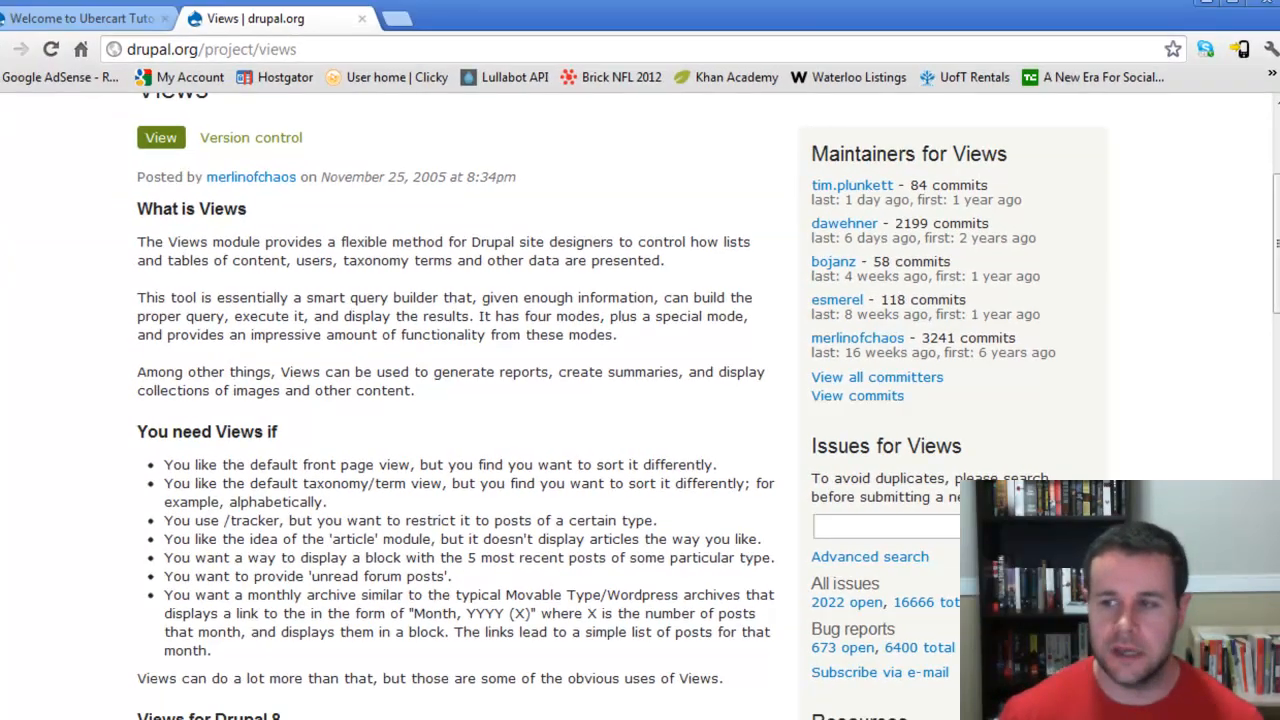
- Examine the Views releases, project information and issue counts
scroll(640, 400, "down", 3)
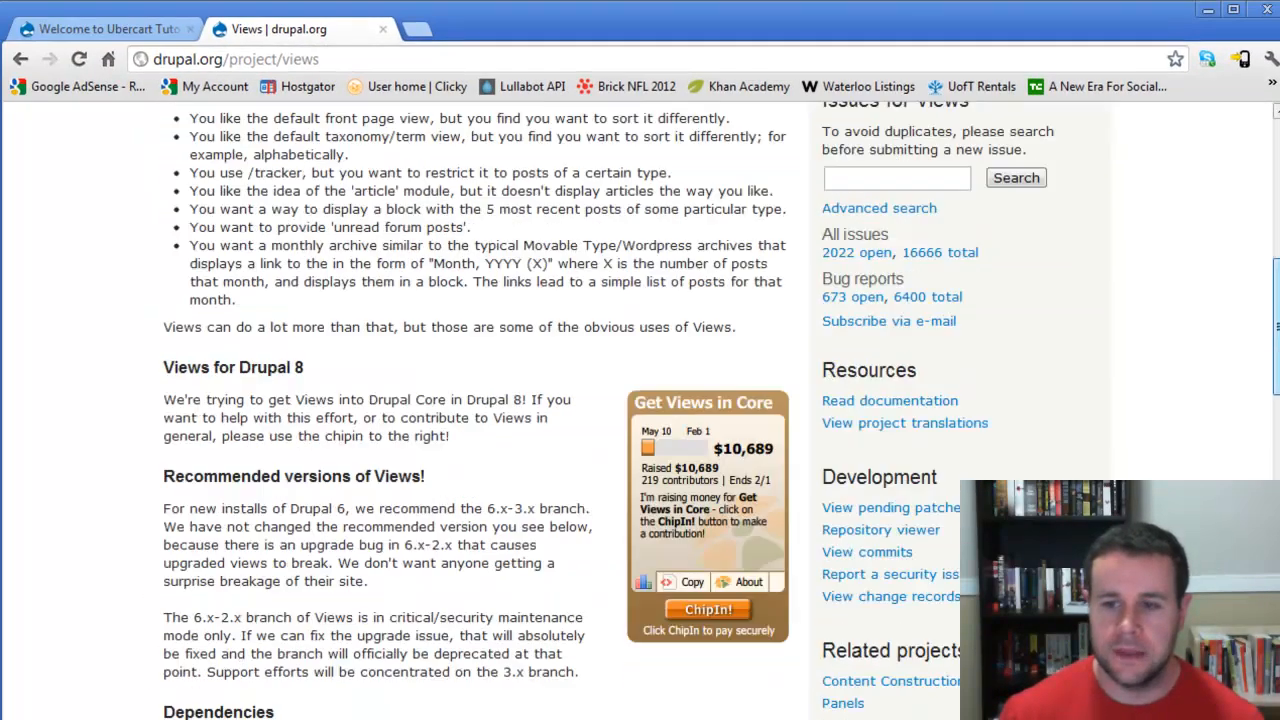
scroll(640, 400, "down", 6)
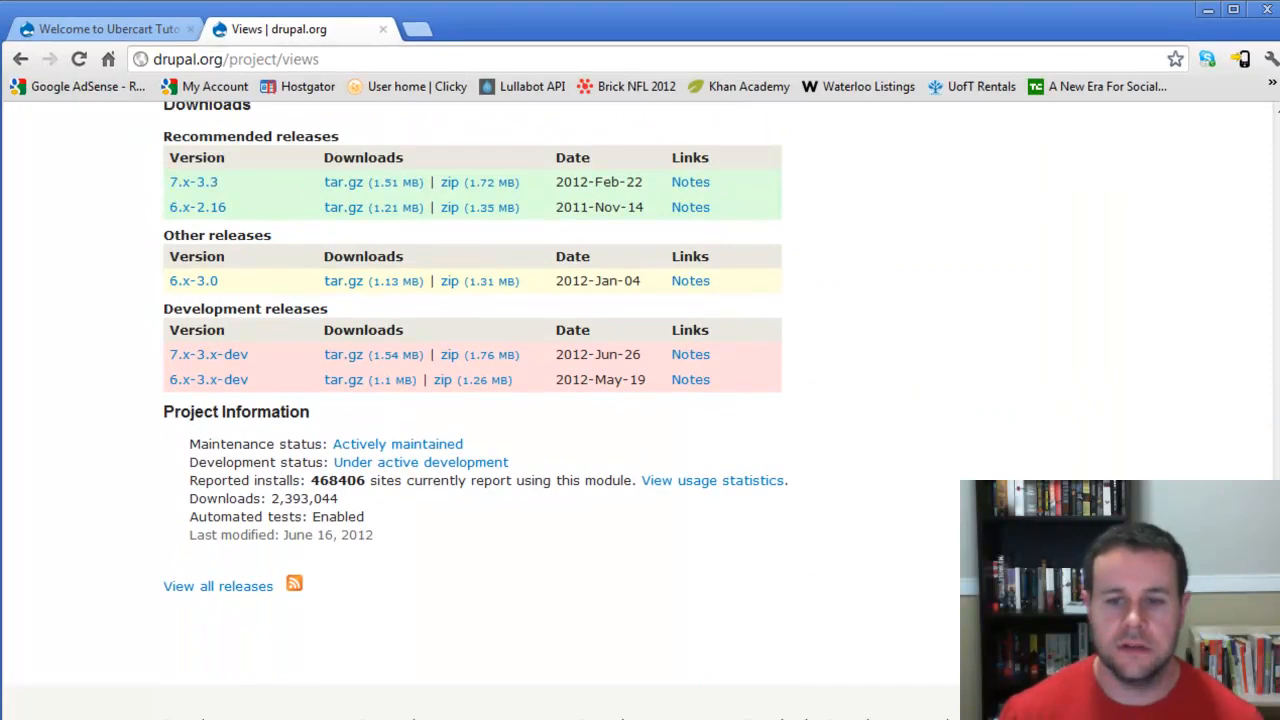
left_click_drag(307, 481, 369, 481)
left_click(369, 481)
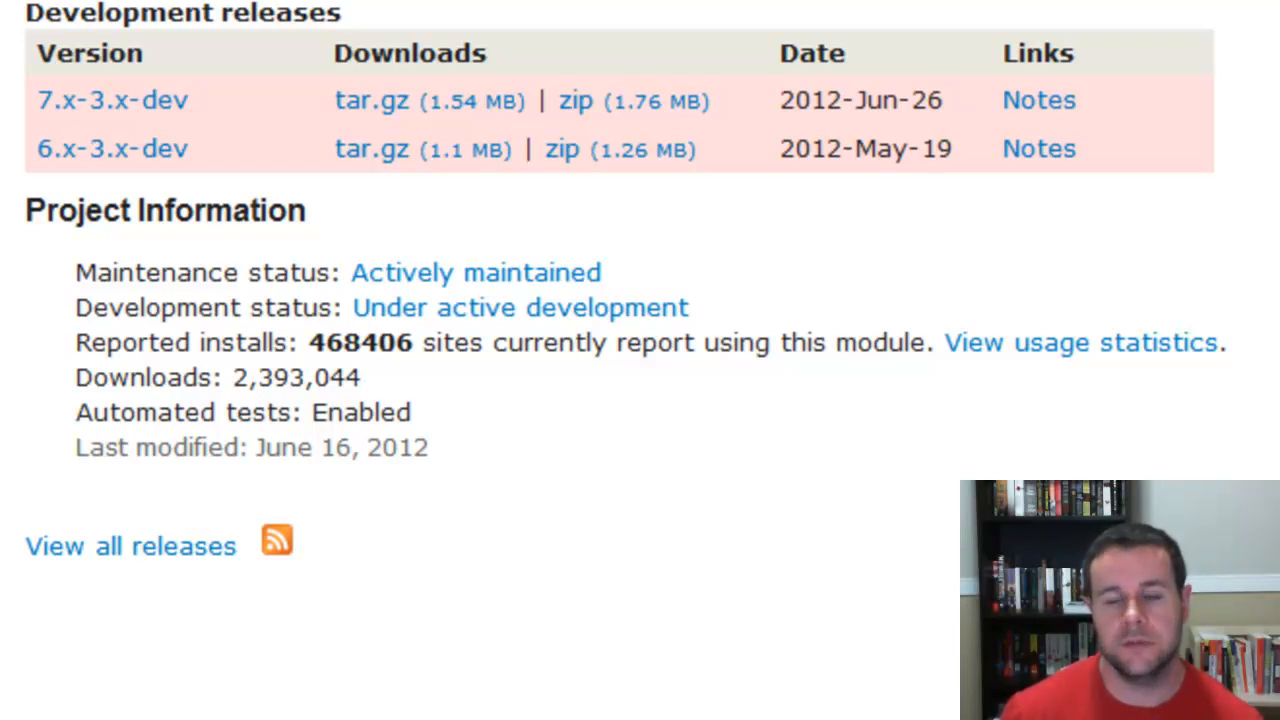
left_click_drag(1269, 560, 1269, 258)
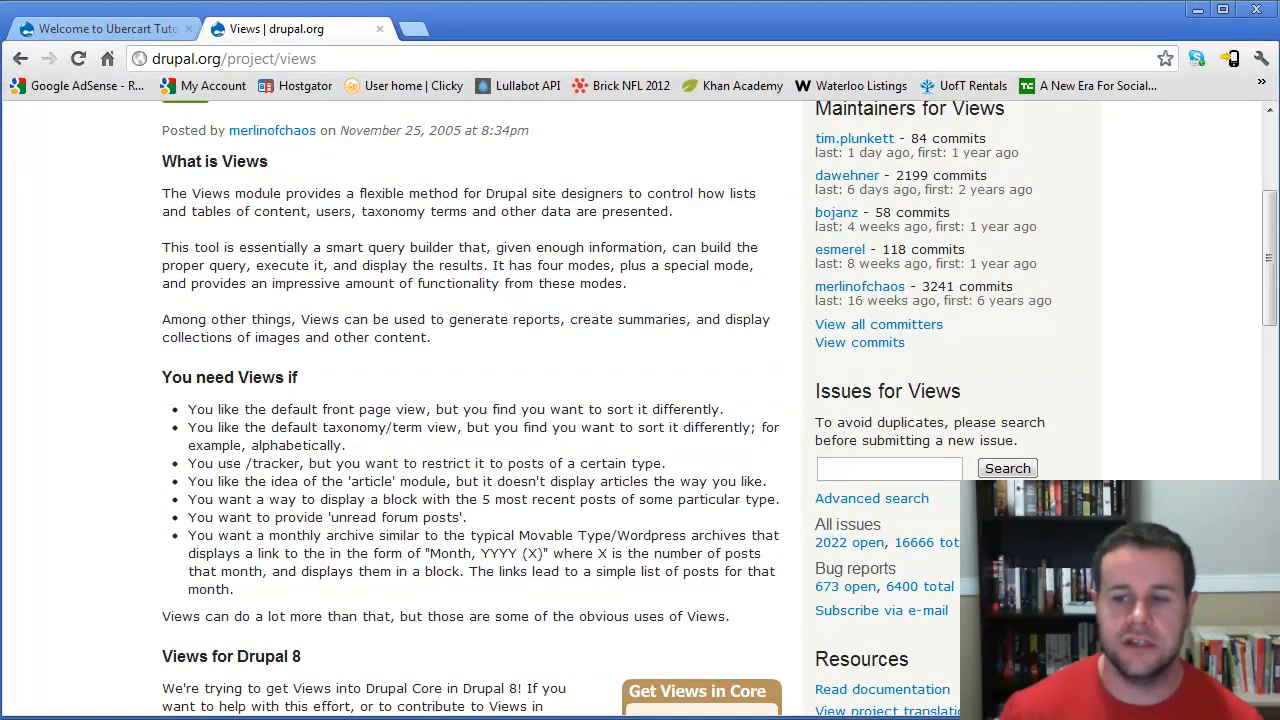
left_click_drag(815, 525, 881, 525)
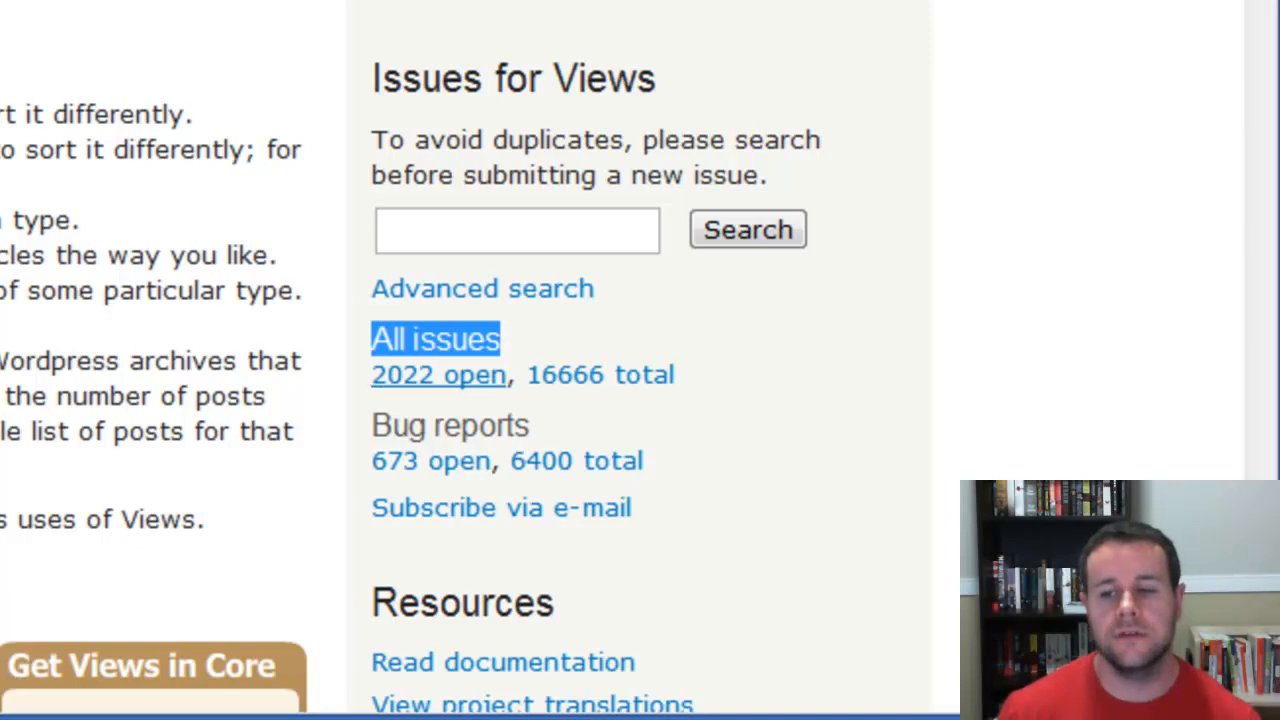
- Examine the Views issue counts and the resources links in the project sidebar
left_click(450, 397)
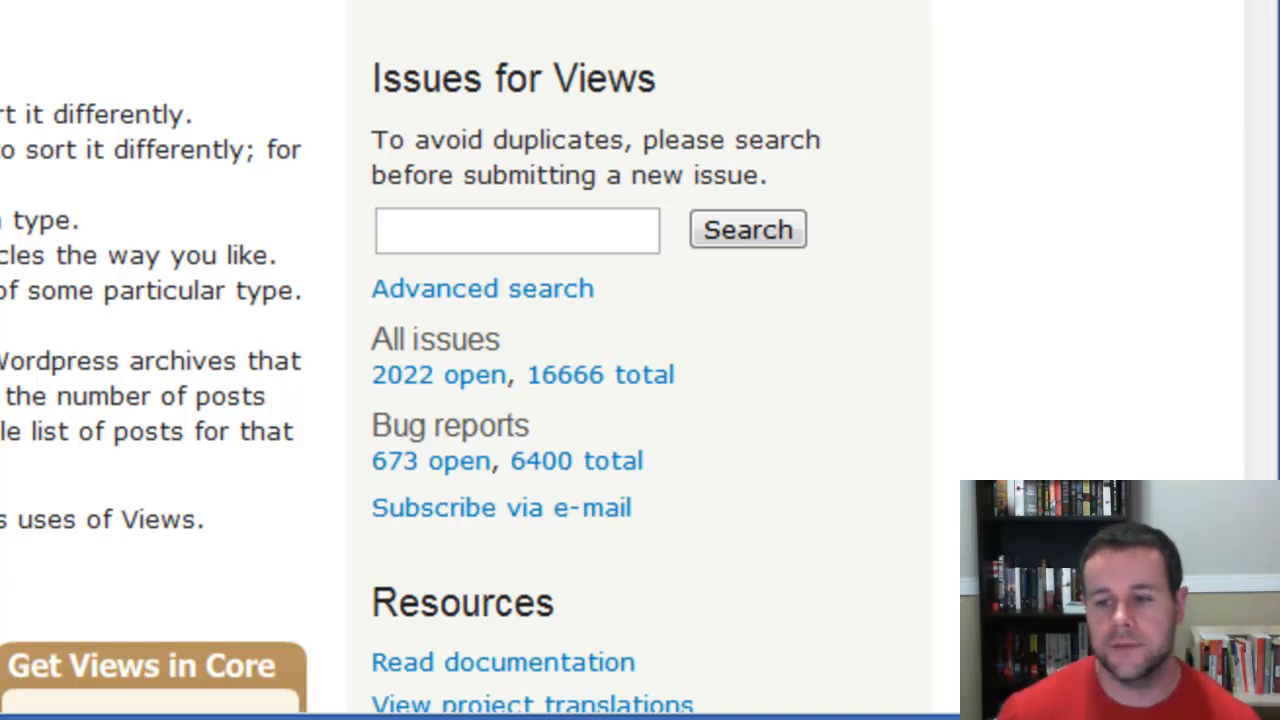
left_click_drag(408, 425, 530, 425)
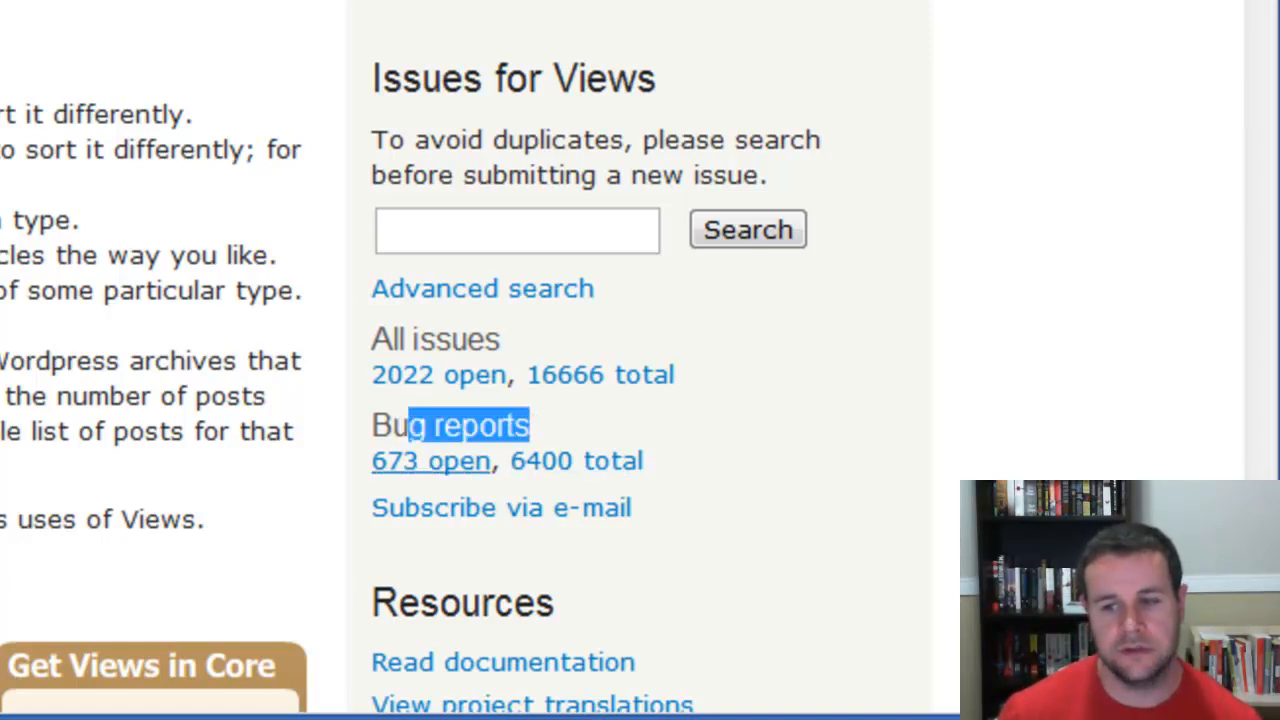
left_click(560, 420)
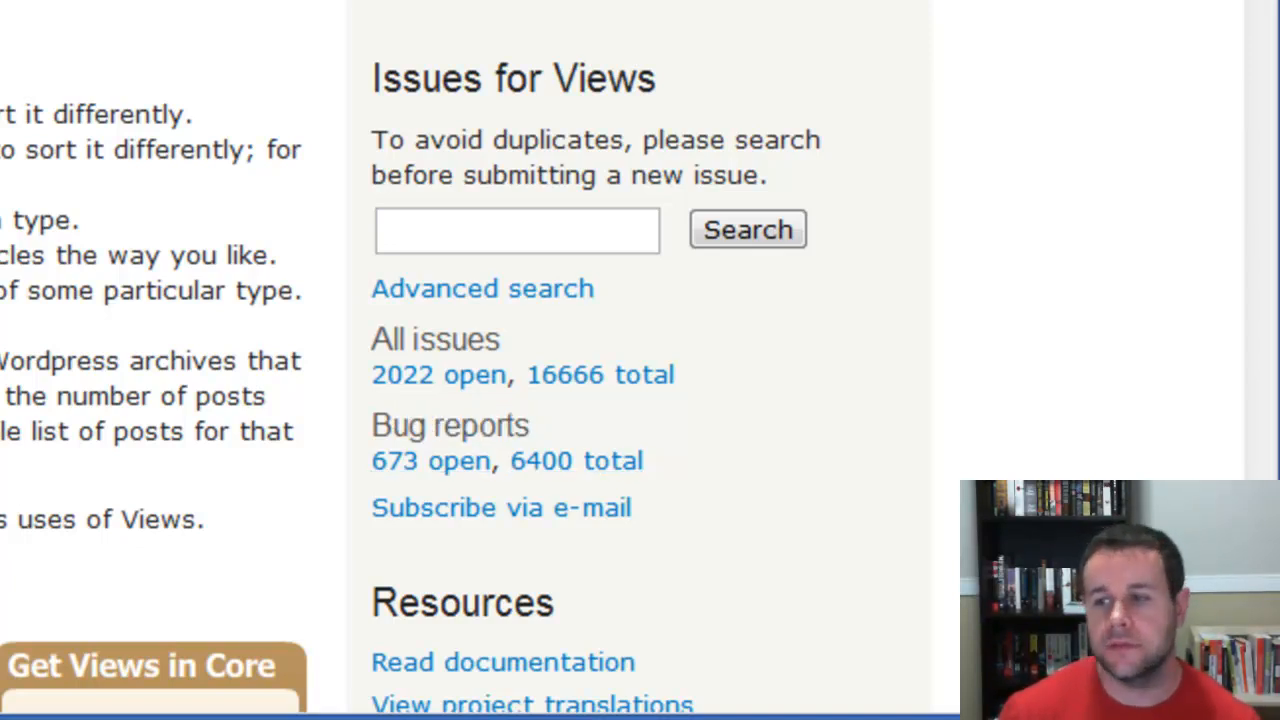
scroll(417, 357, "up", 1)
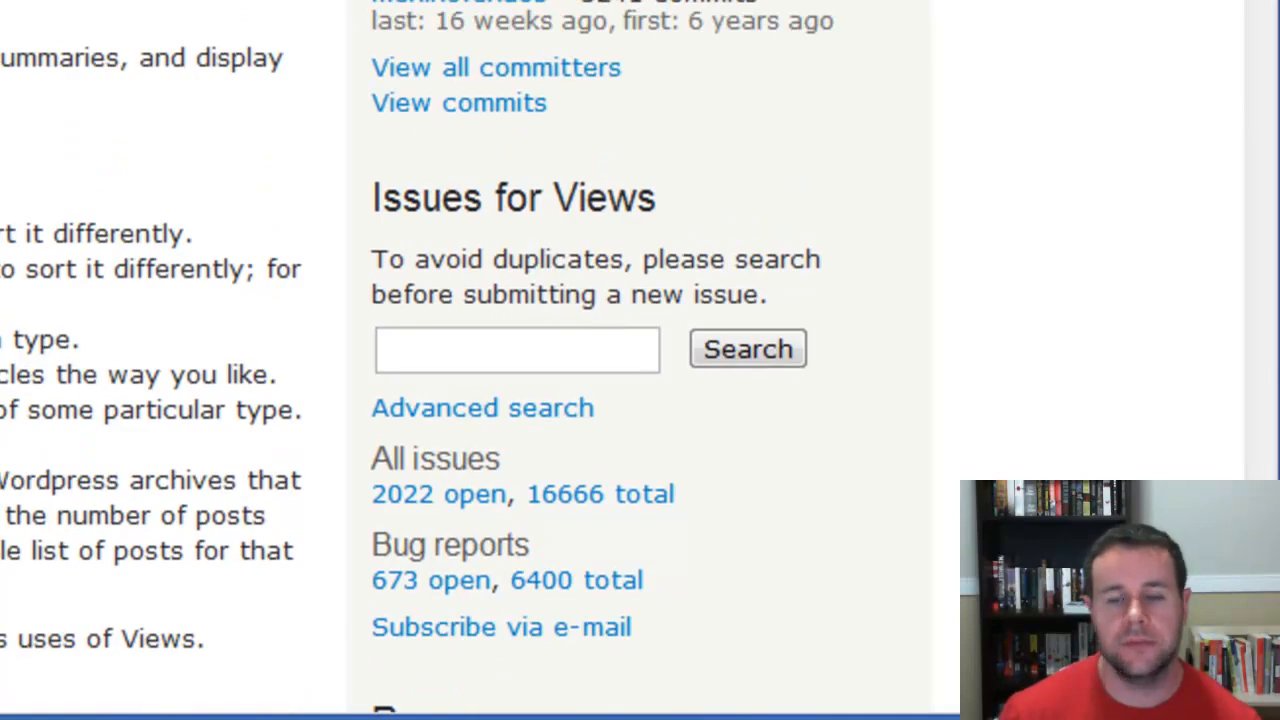
scroll(465, 360, "down", 3)
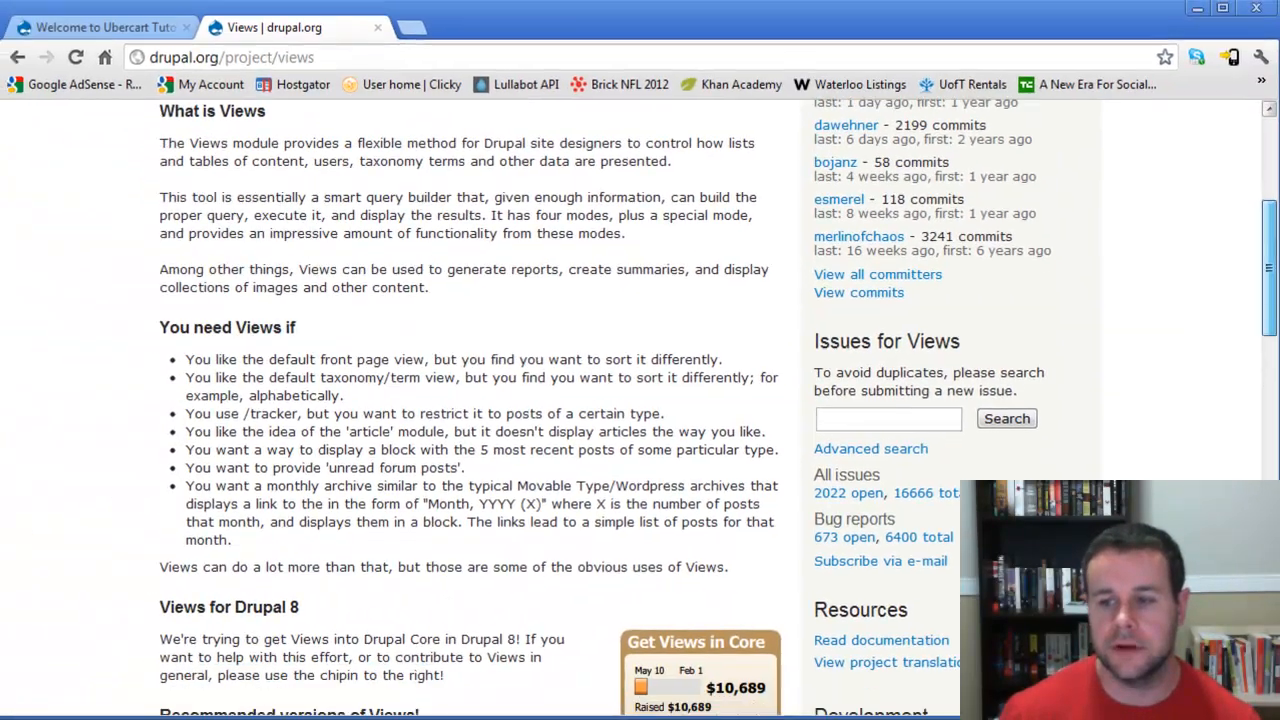
scroll(465, 400, "down", 1)
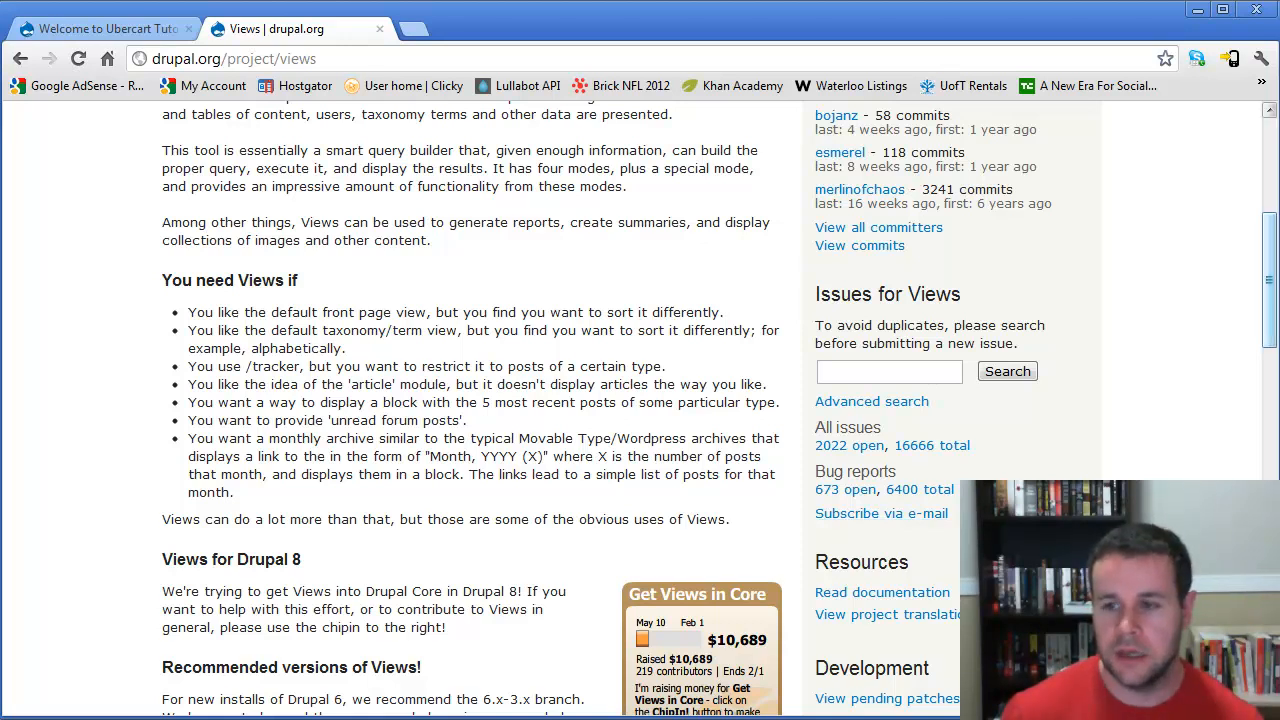
scroll(640, 400, "down", 3)
left_click_drag(815, 377, 815, 407)
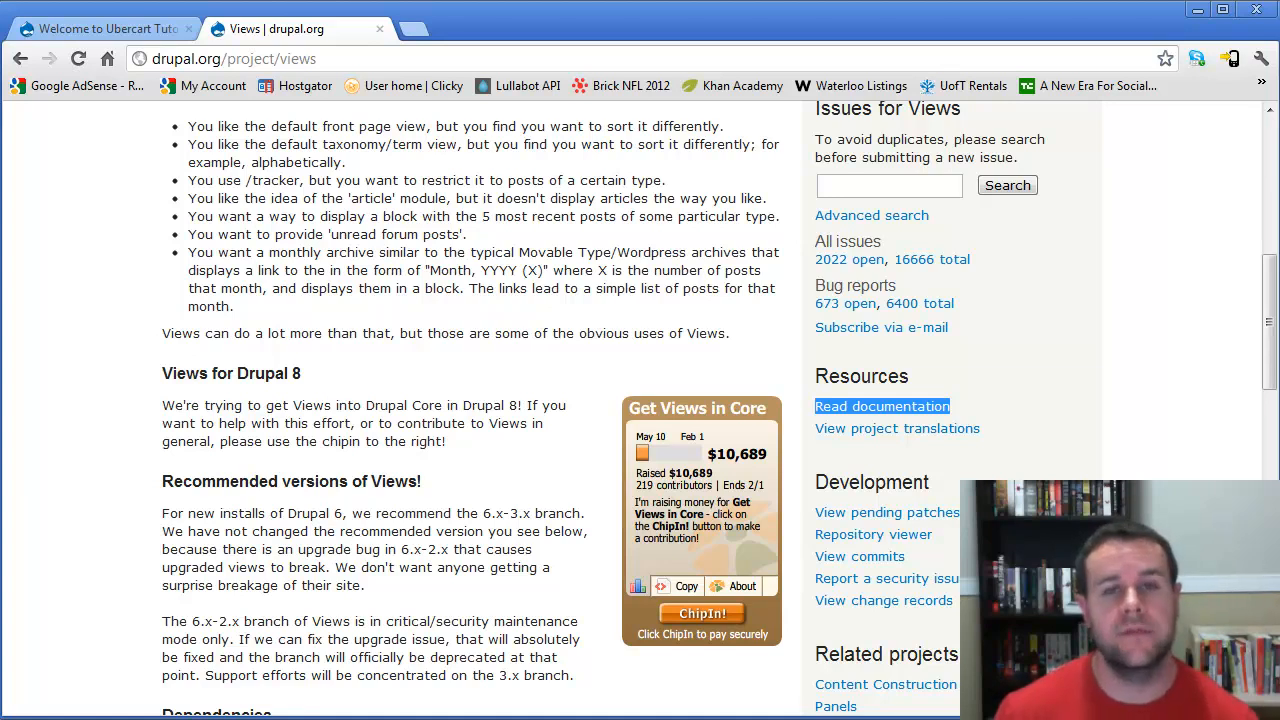
left_click(1060, 550)
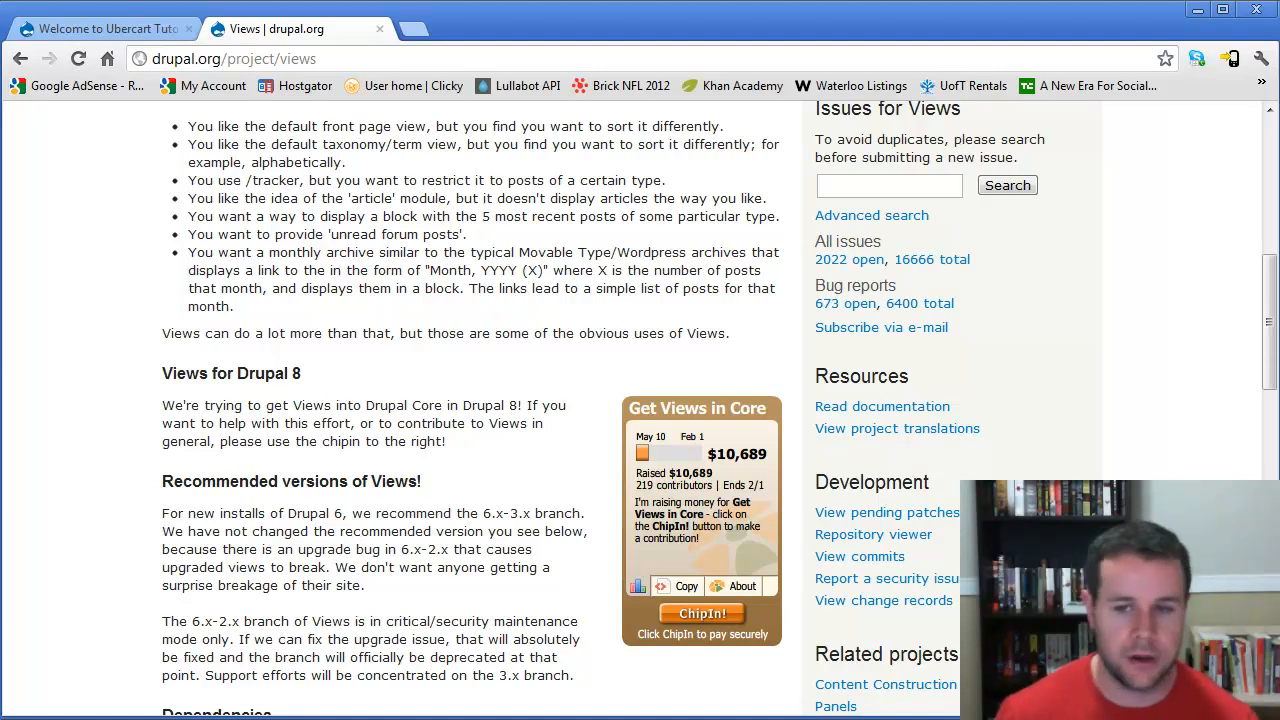
- Scroll through the Views dependencies, bug squad, documentation and sponsorship sections
scroll(640, 400, "down", 1)
scroll(503, 441, "down", 3)
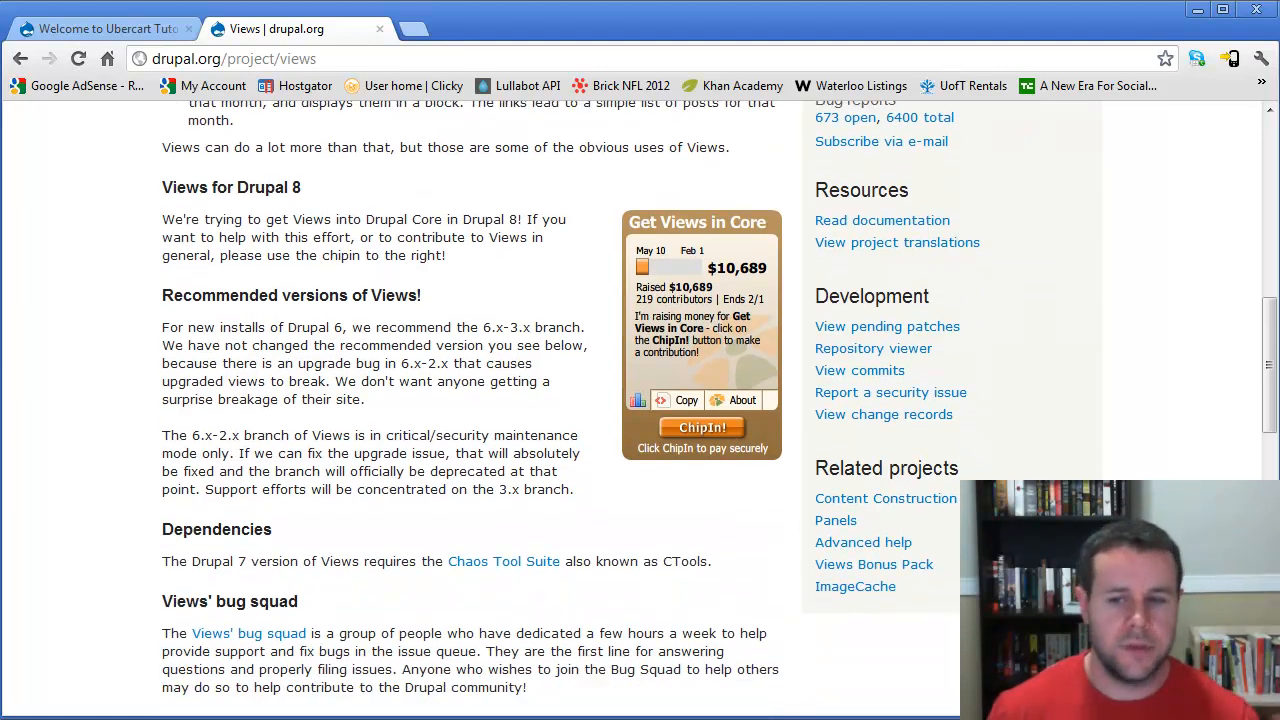
scroll(503, 441, "down", 2)
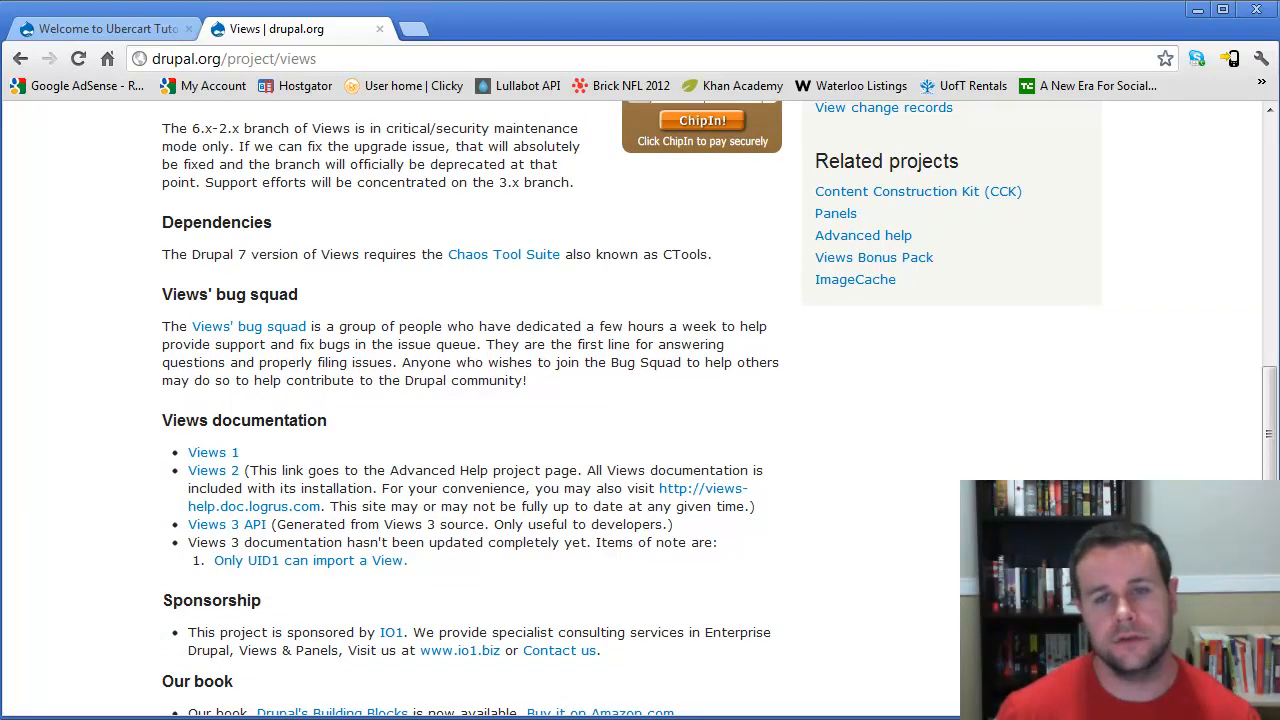
scroll(720, 407, "down", 2)
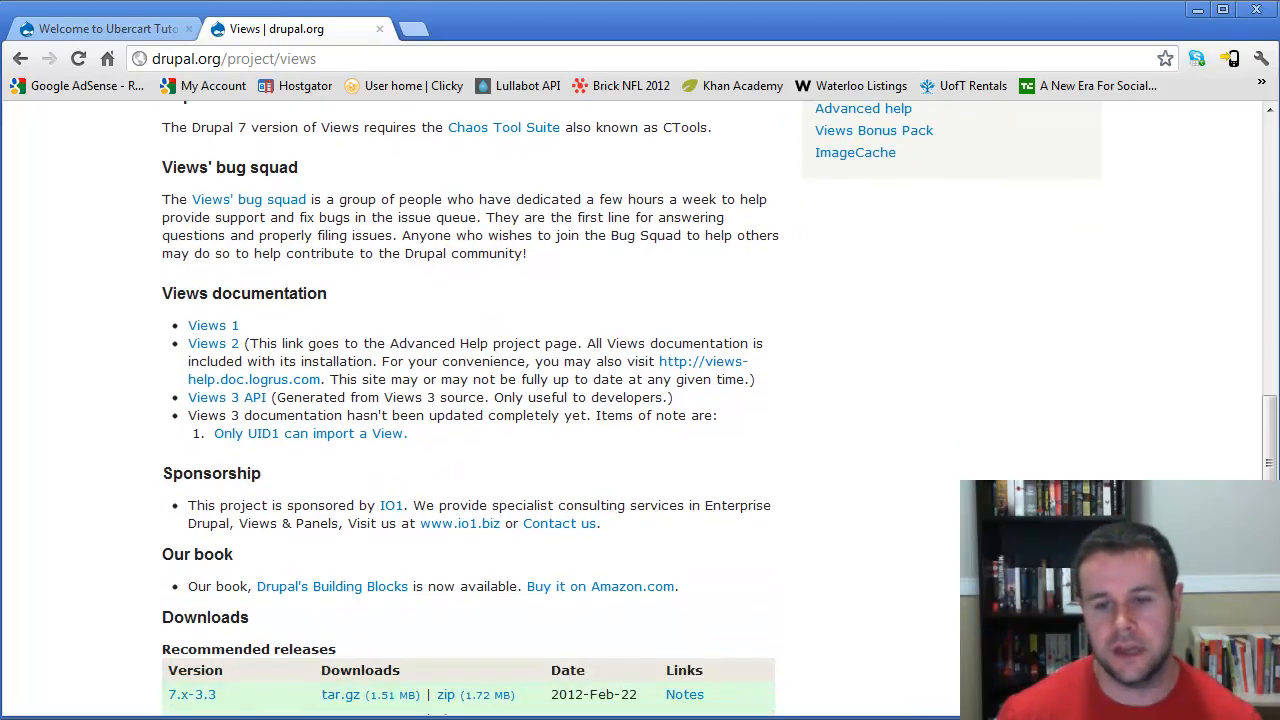
scroll(720, 407, "down", 4)
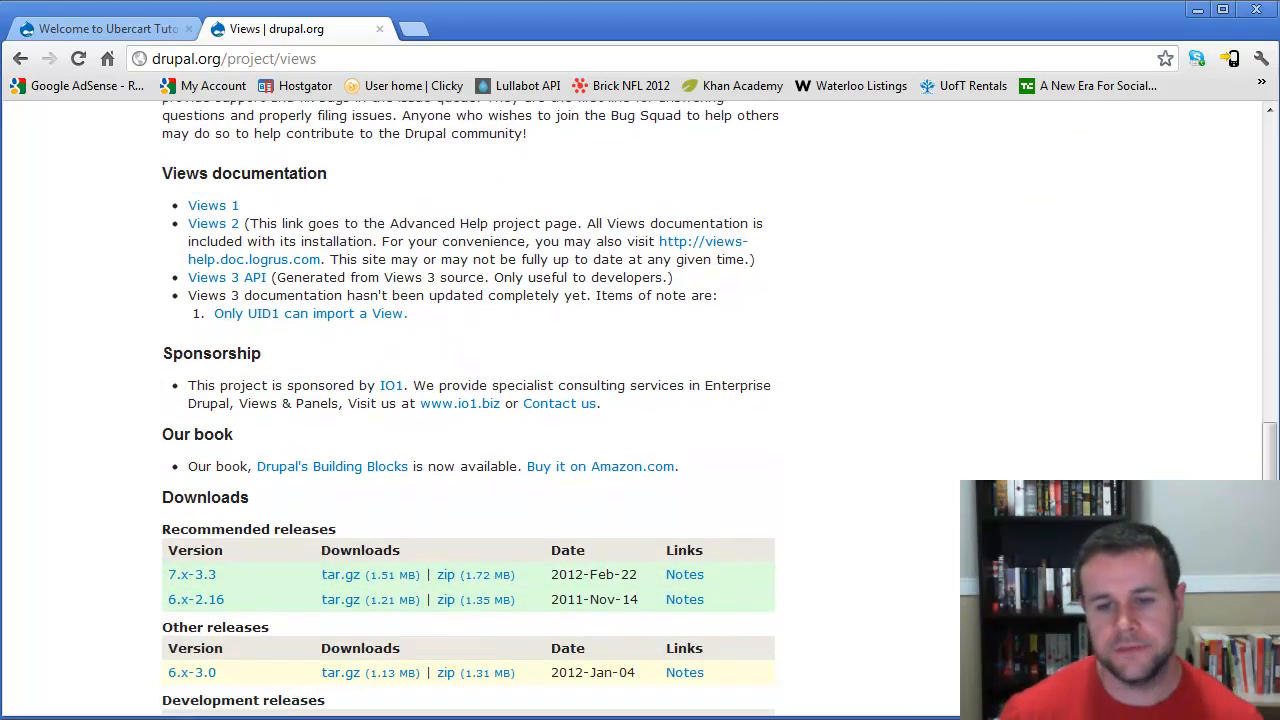
scroll(720, 407, "down", 1)
- Examine the recommended, other and development release tables in the Views Downloads section
double_click(205, 280)
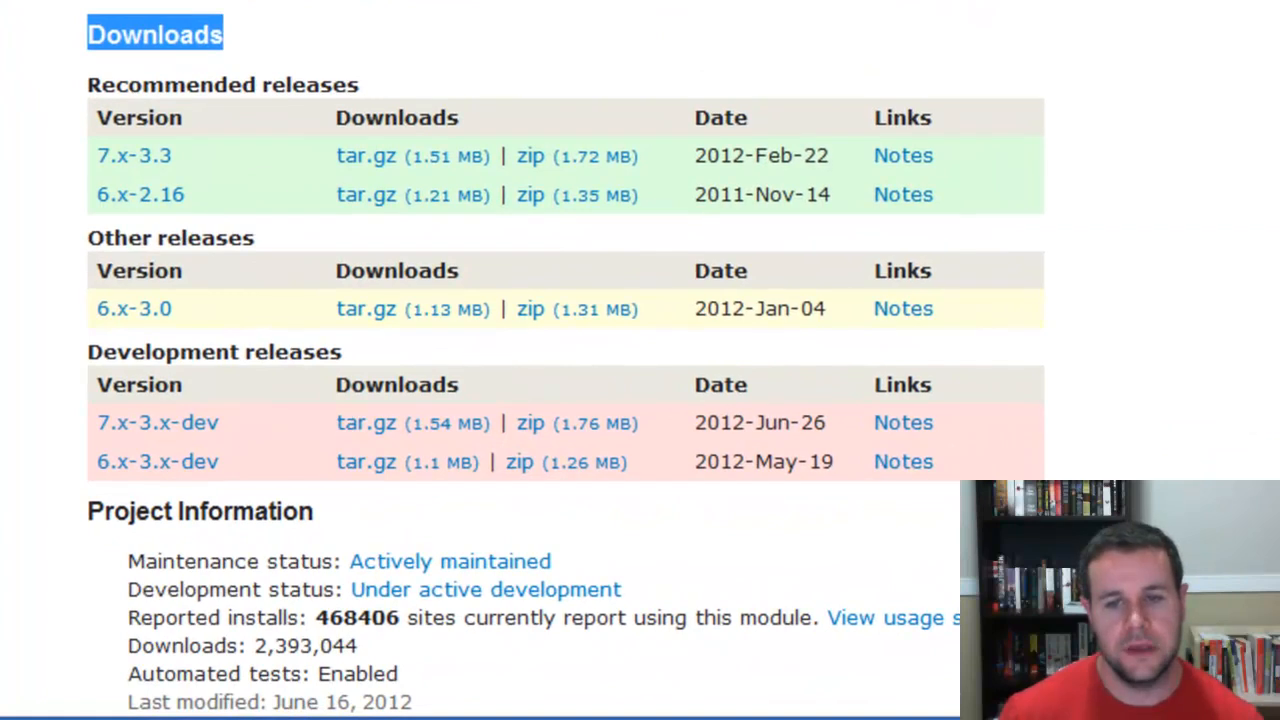
left_click(240, 280)
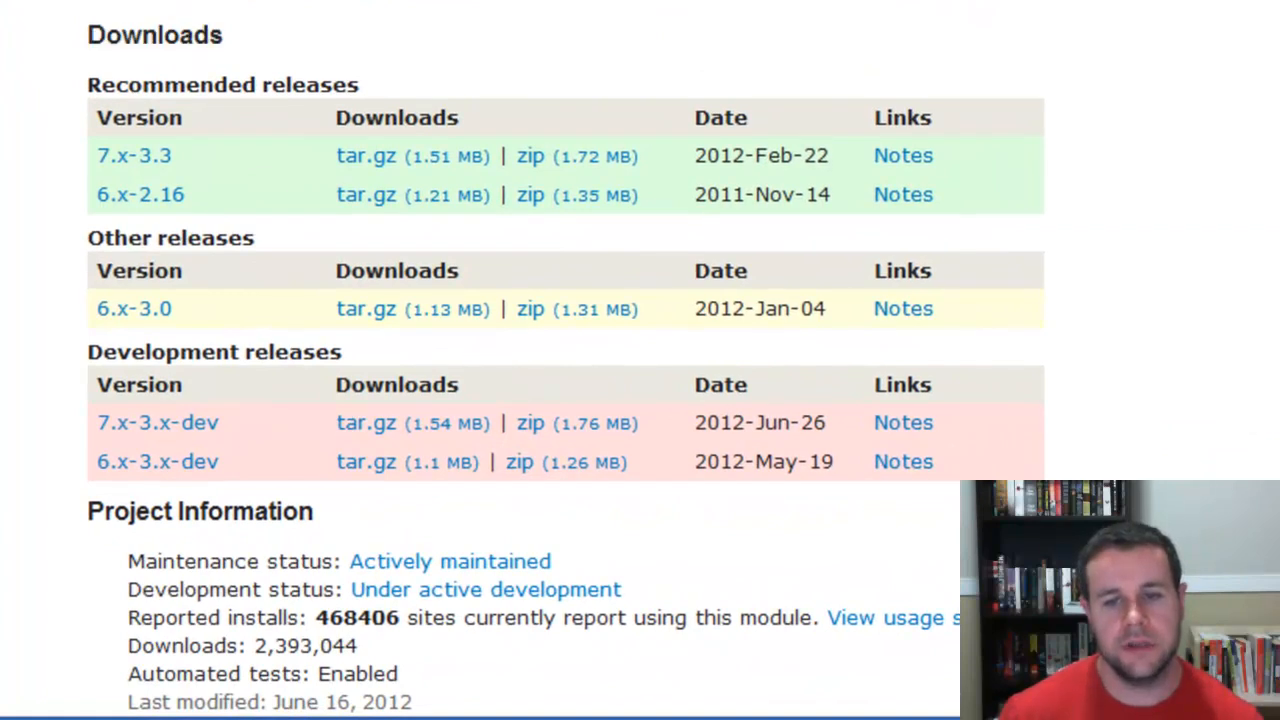
left_click_drag(100, 85, 350, 85)
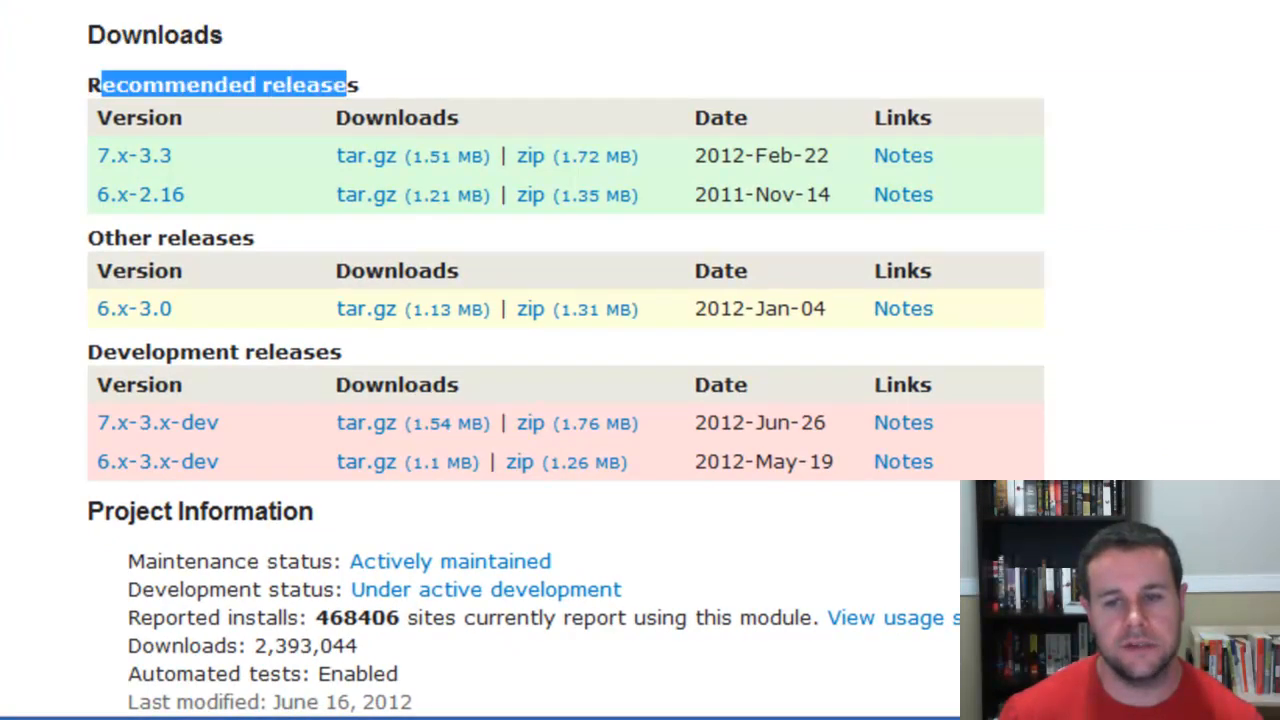
left_click(350, 85)
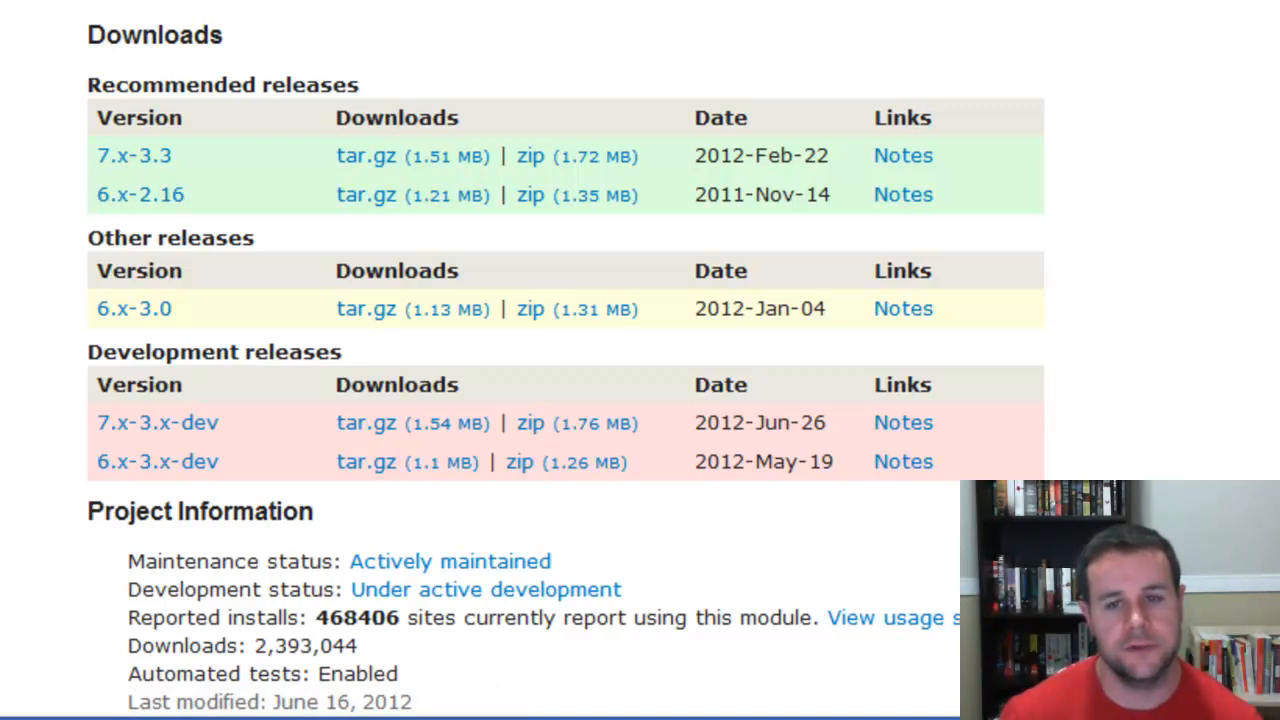
left_click_drag(88, 238, 255, 238)
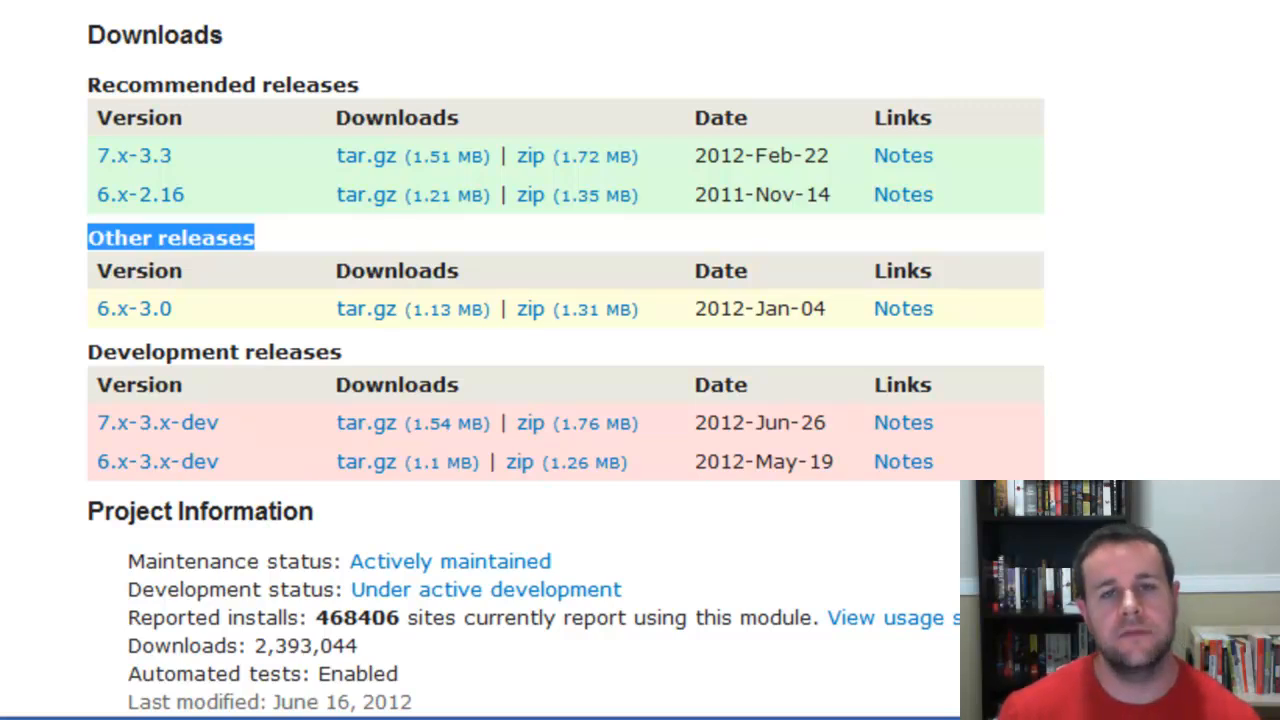
left_click_drag(172, 309, 96, 309)
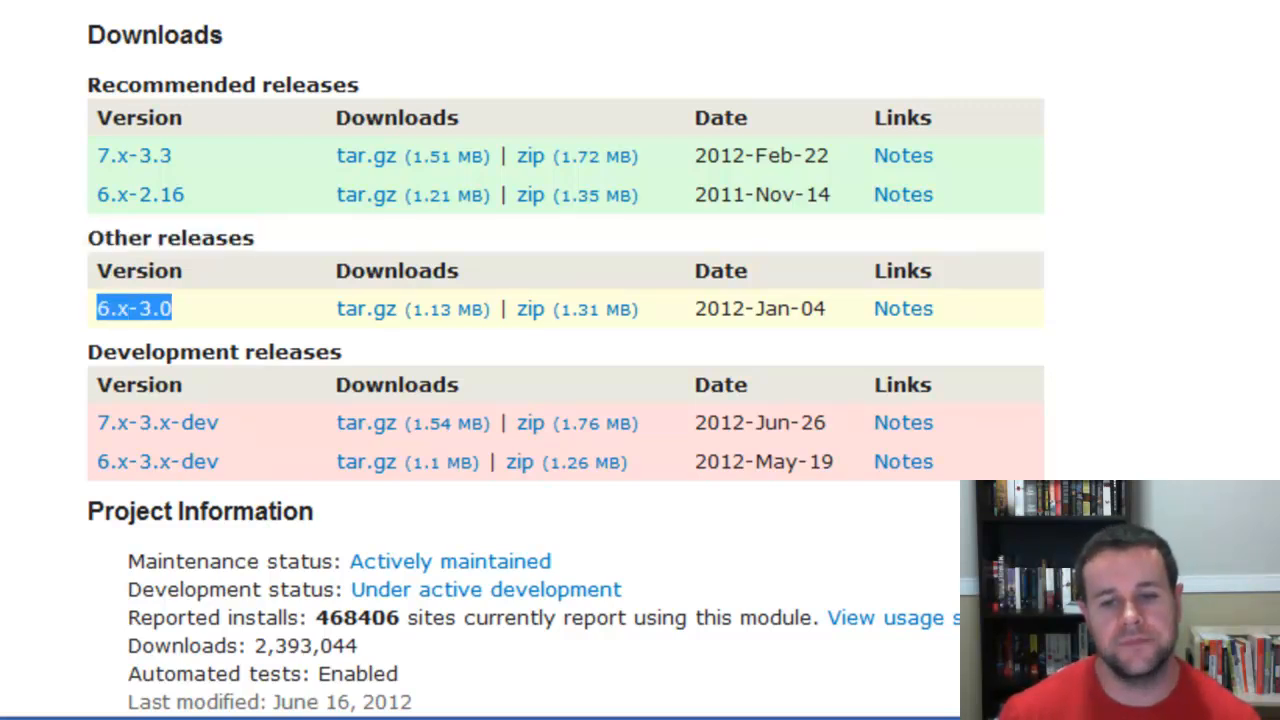
left_click(90, 309)
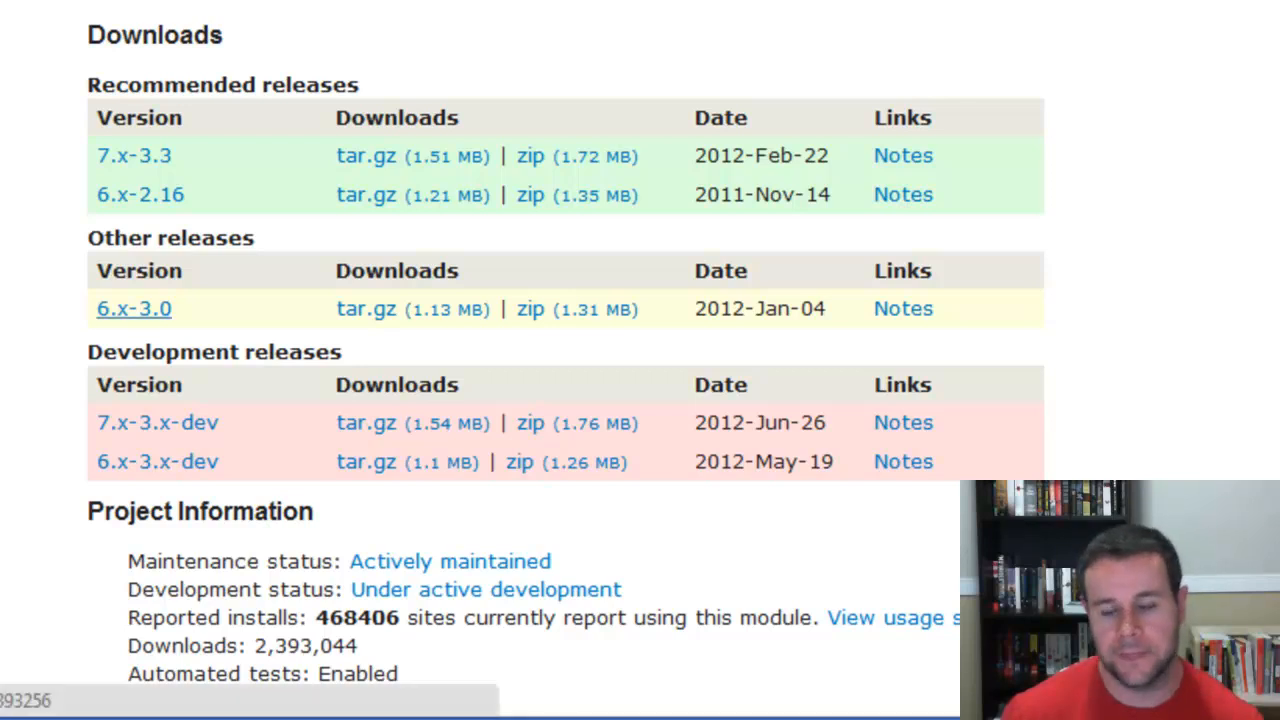
left_click_drag(344, 352, 87, 352)
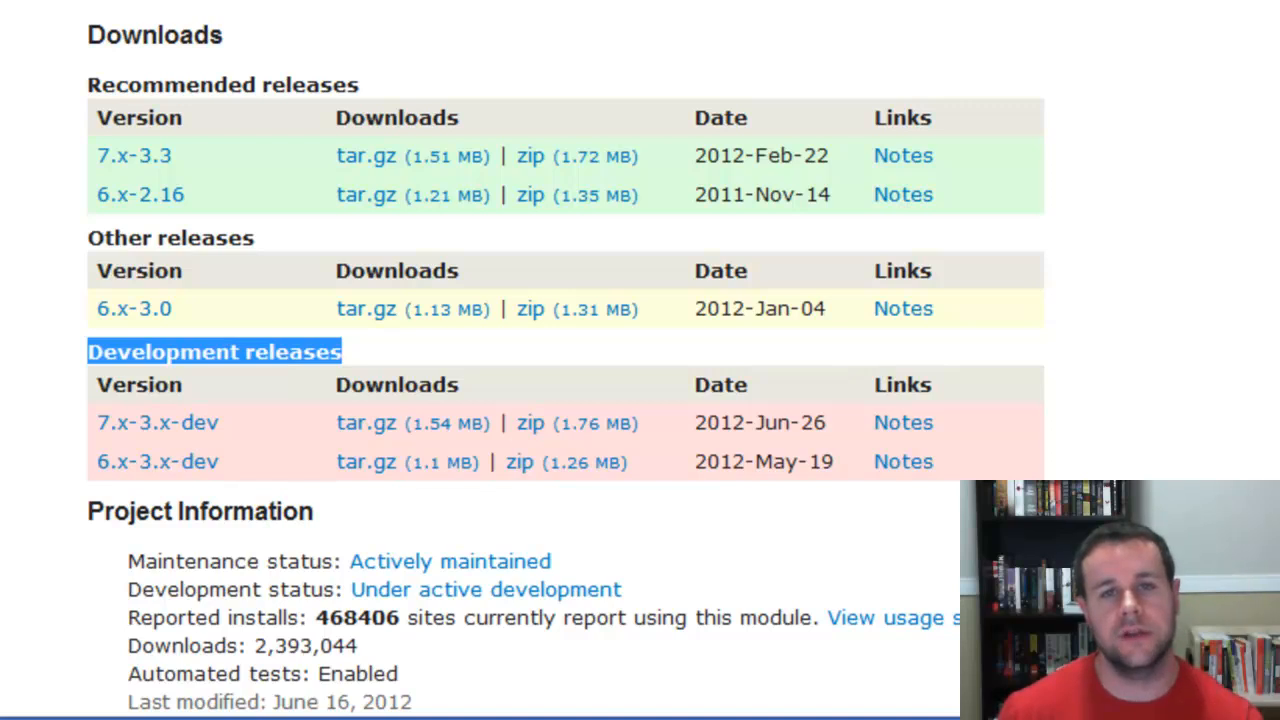
left_click_drag(343, 352, 88, 352)
left_click(88, 352)
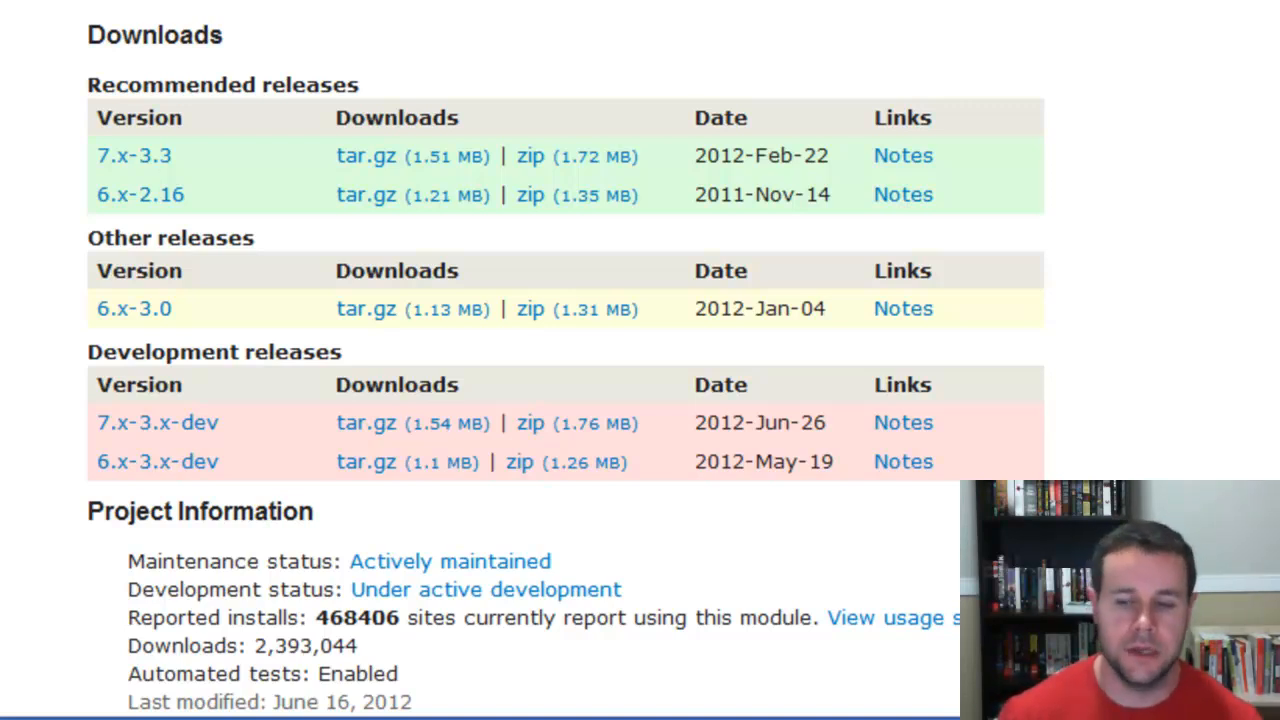
- Download the Views 7.x-3.3 tar.gz archive and save it in the UC Tutorial folder on the Desktop
scroll(400, 304, "up", 3)
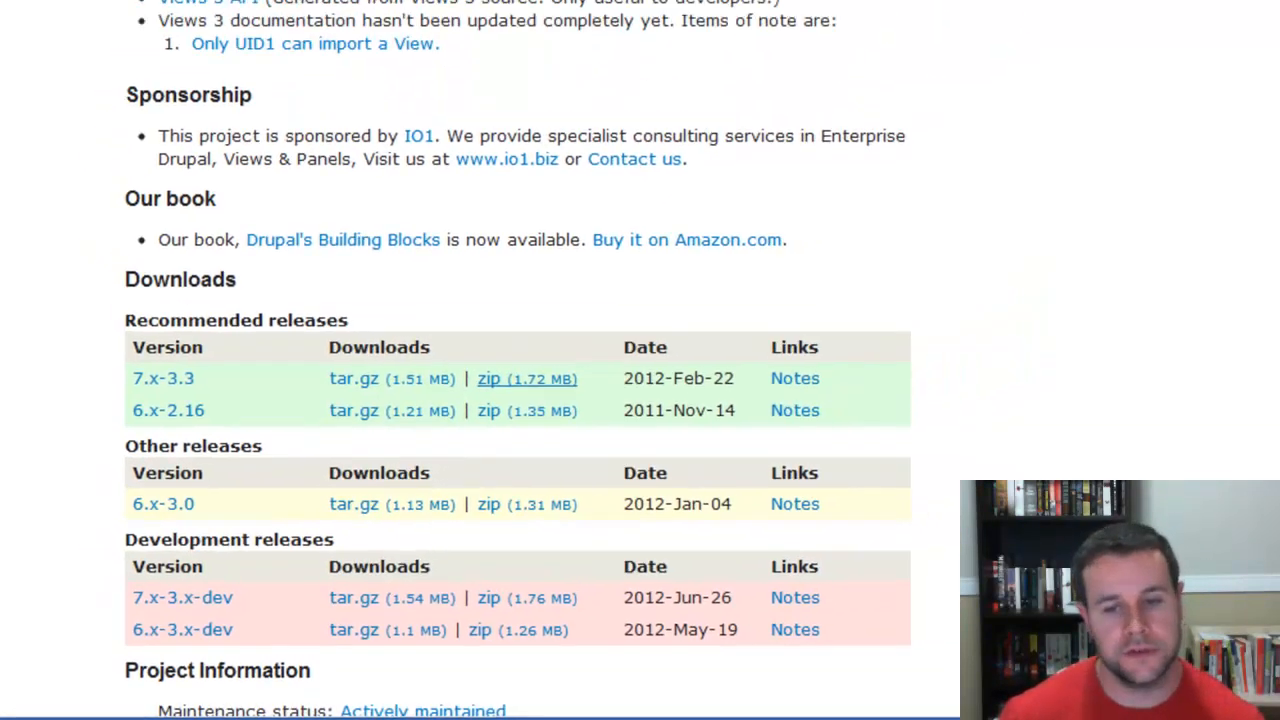
left_click(530, 304)
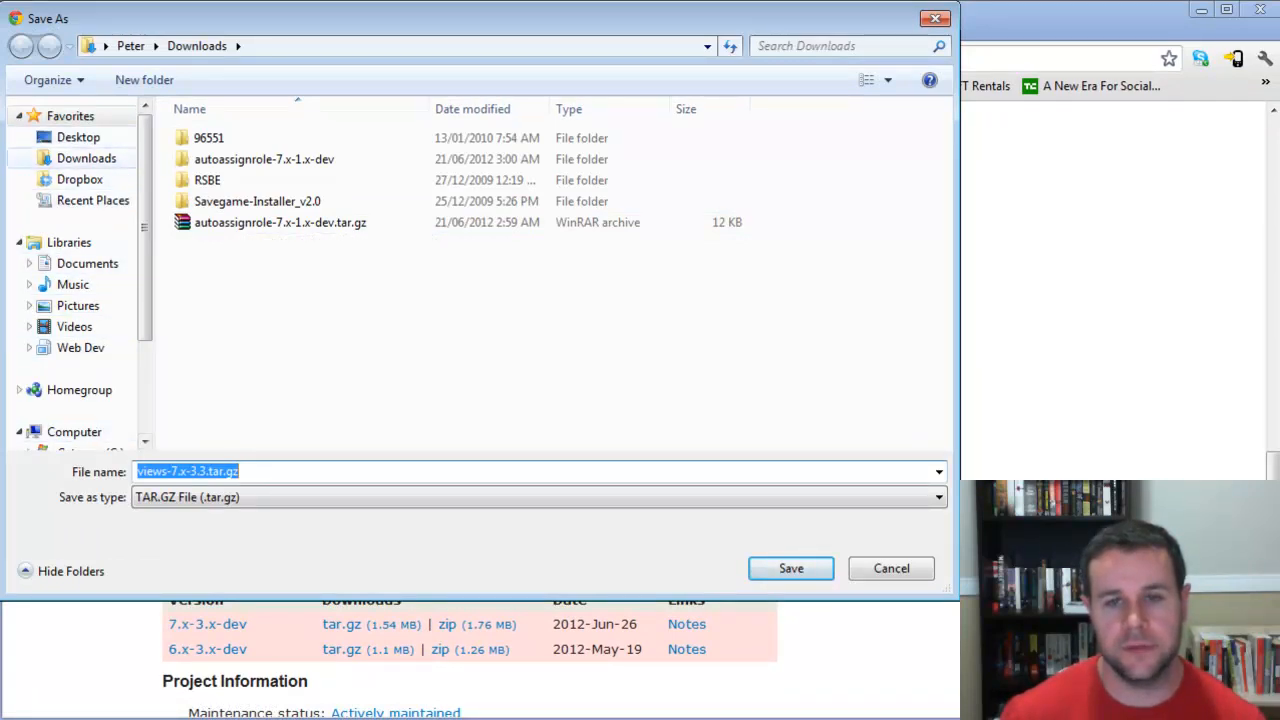
left_click(78, 137)
left_click(380, 348)
scroll(380, 375, "down", 7)
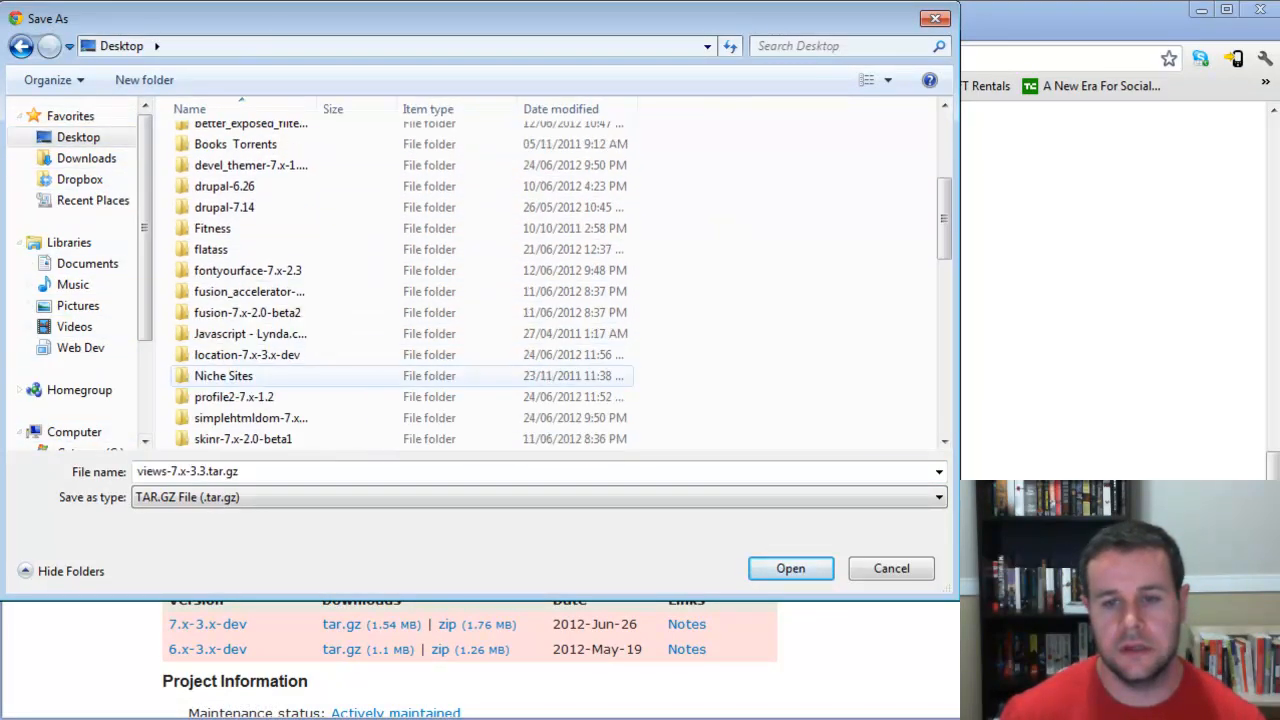
double_click(224, 397)
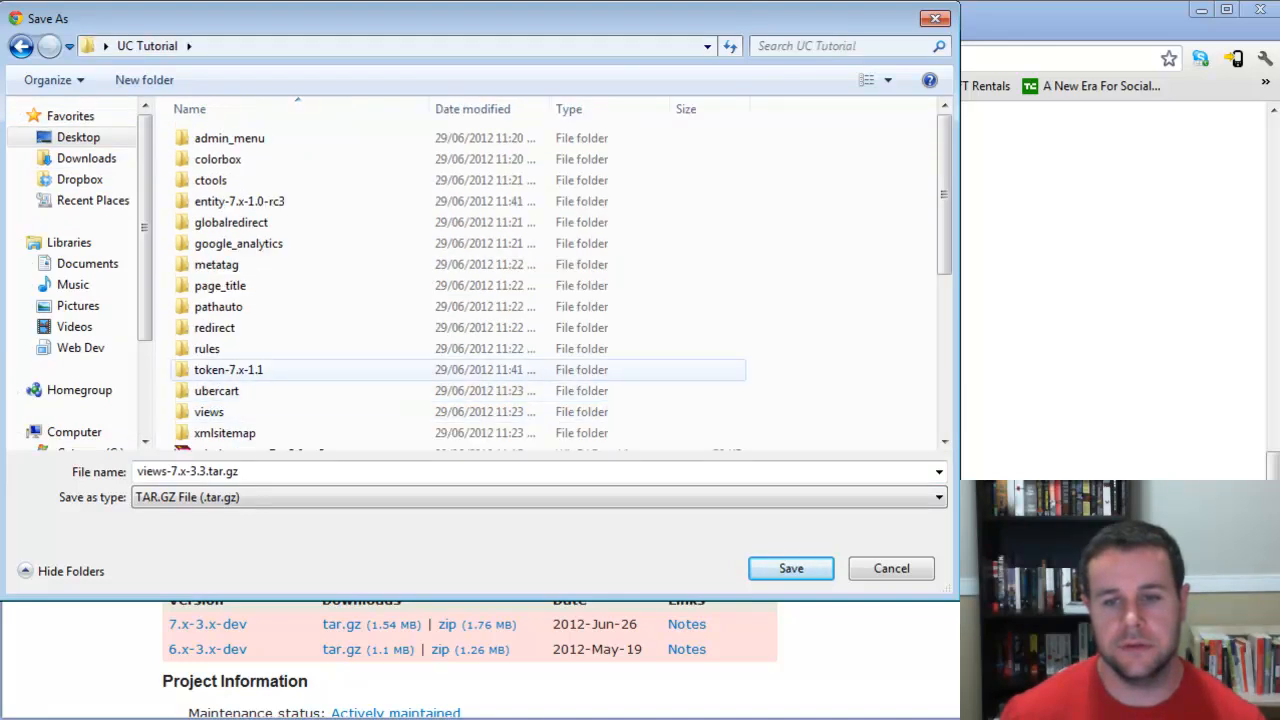
key("Return")
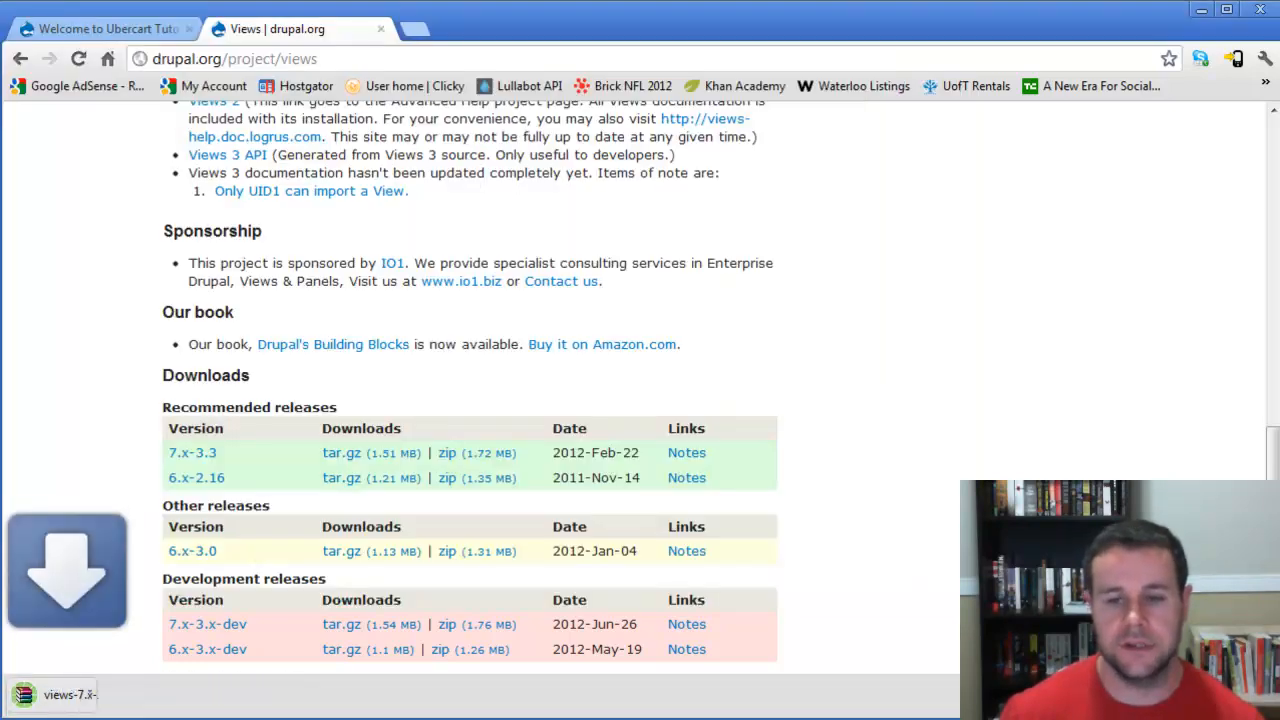
- Move the entity folder out of entity-7.x-1.0-rc3 into UC Tutorial and delete the emptied entity-7.x-1.0-rc3 folder
scroll(370, 393, "down", 1)
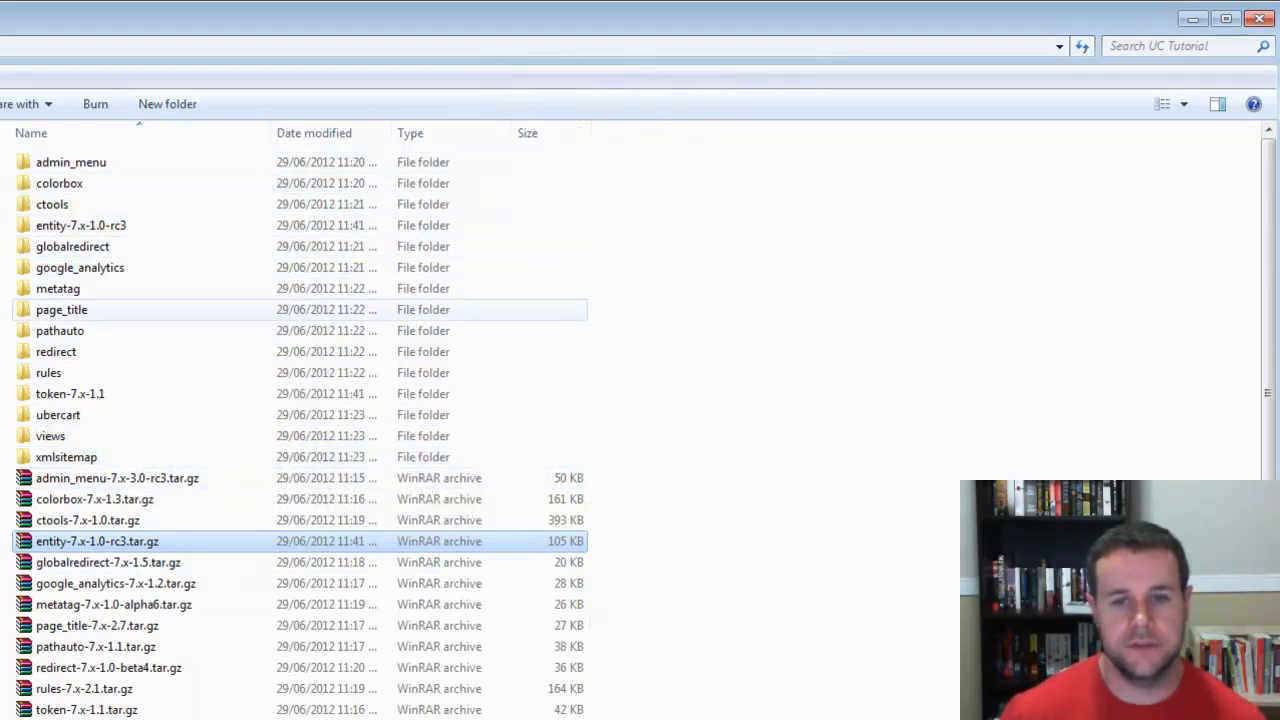
double_click(80, 225)
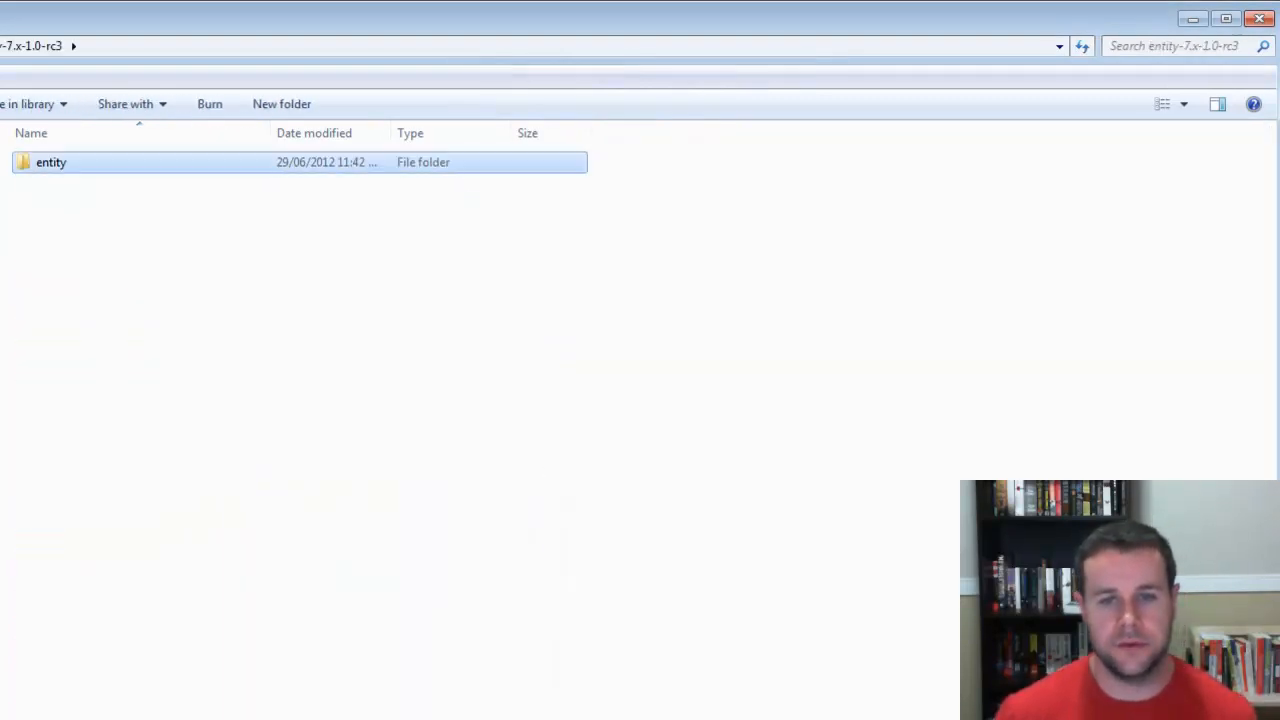
key("BackSpace")
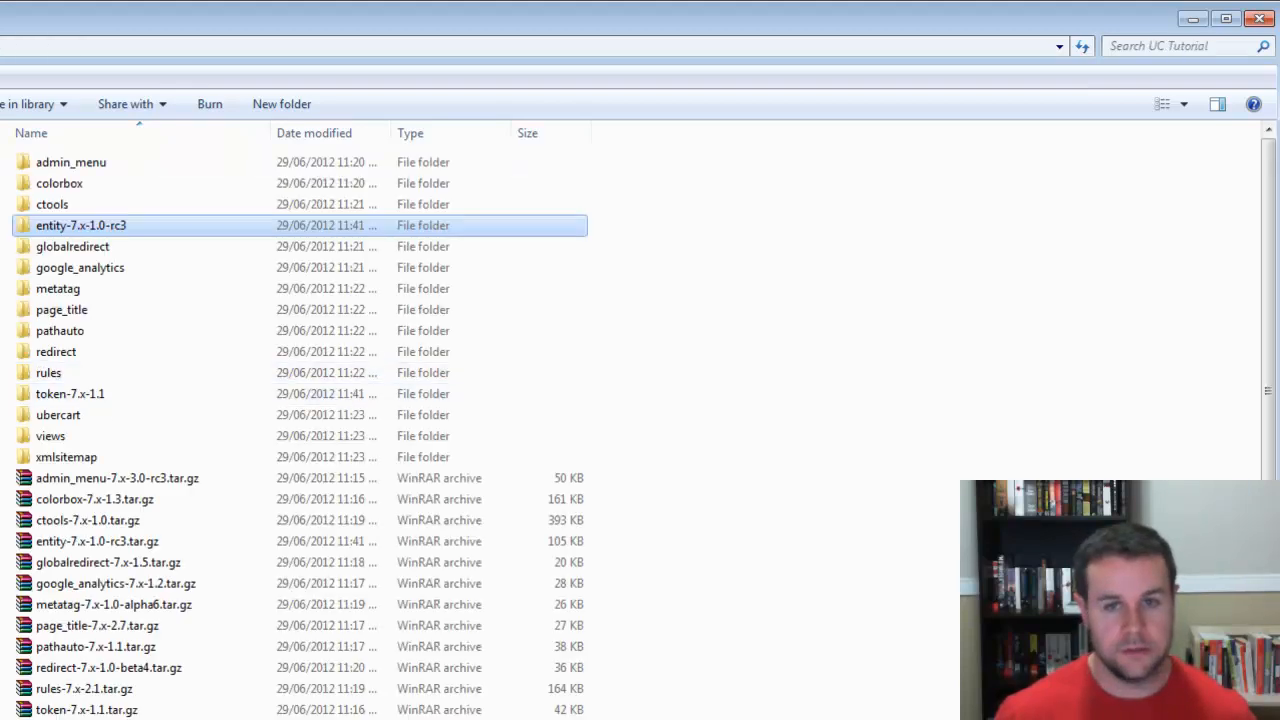
key("ctrl+v")
left_click(82, 247)
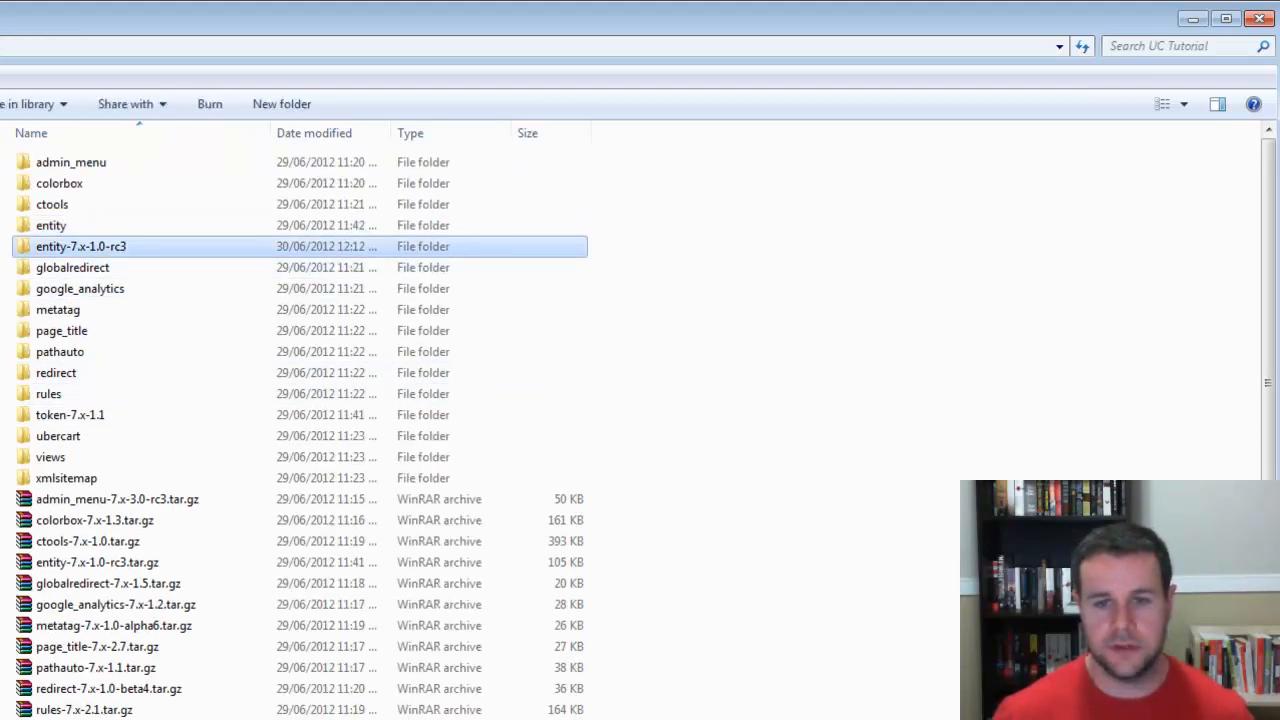
key("Delete")
left_click(401, 673)
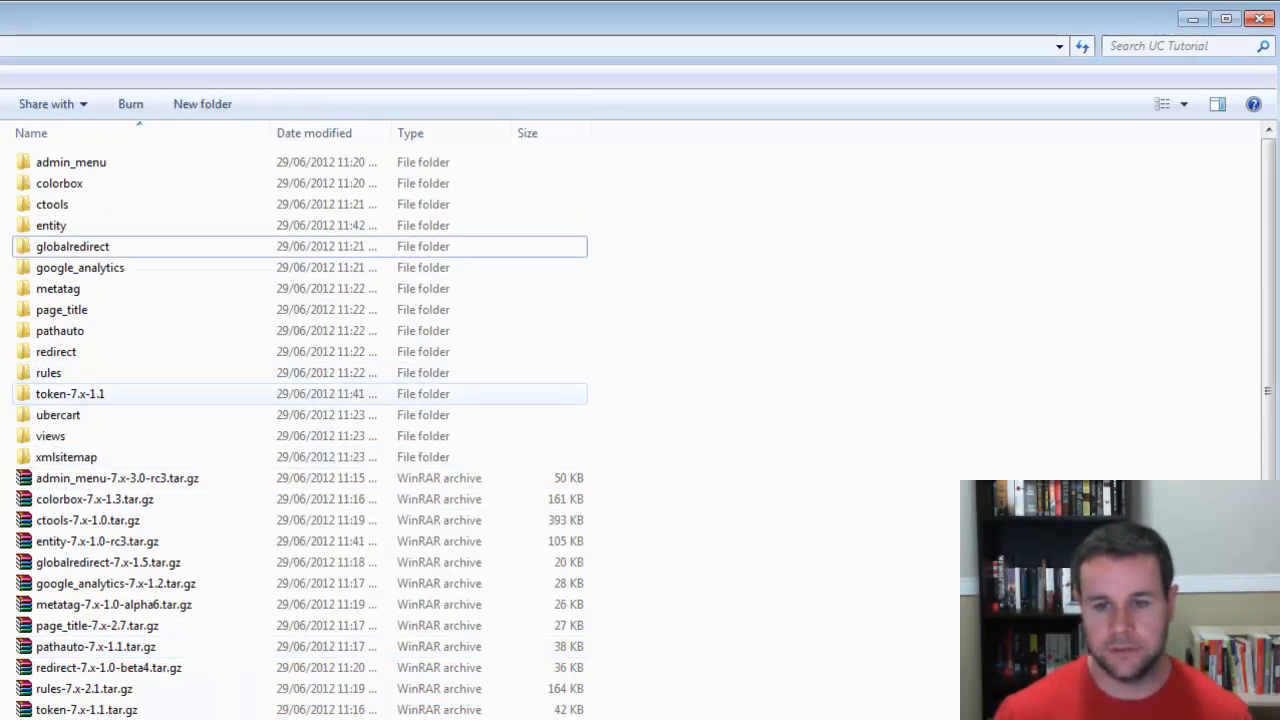
- Move the token folder out of token-7.x-1.1 into UC Tutorial and delete the emptied token-7.x-1.1 folder
double_click(70, 394)
left_click(60, 162)
key("ctrl+x")
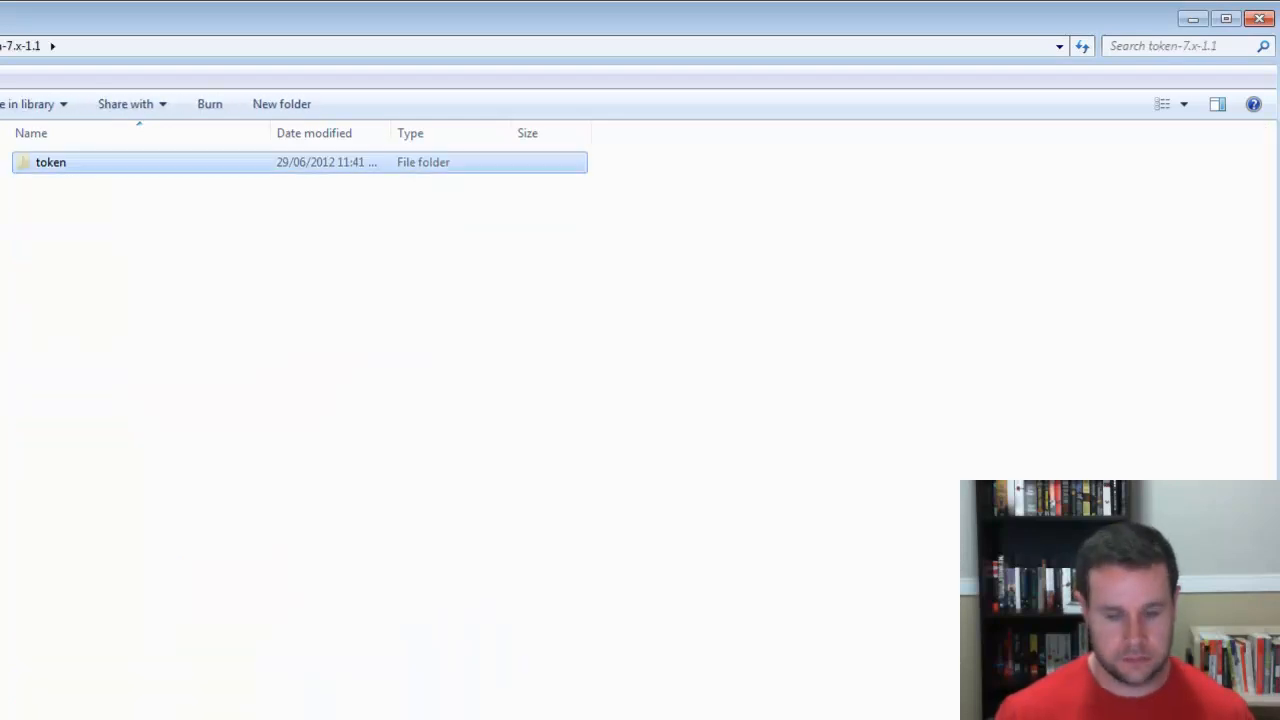
key("BackSpace")
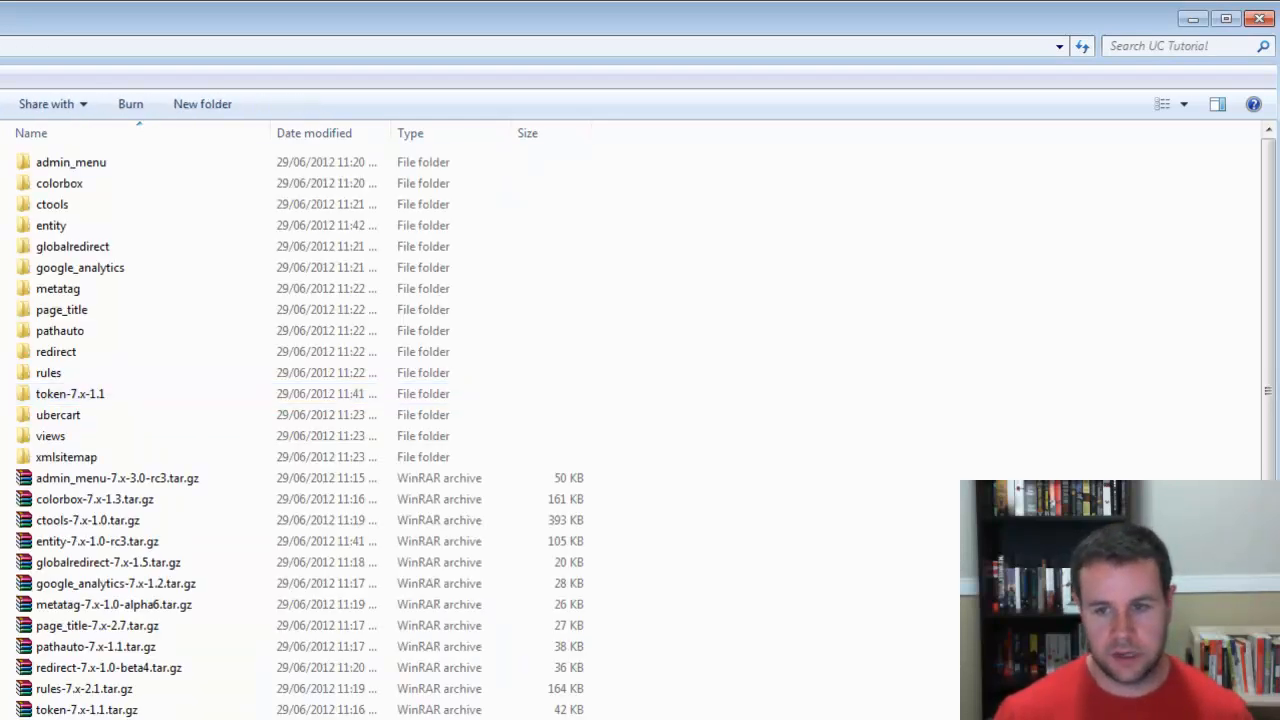
key("ctrl+v")
left_click(70, 415)
key("Delete")
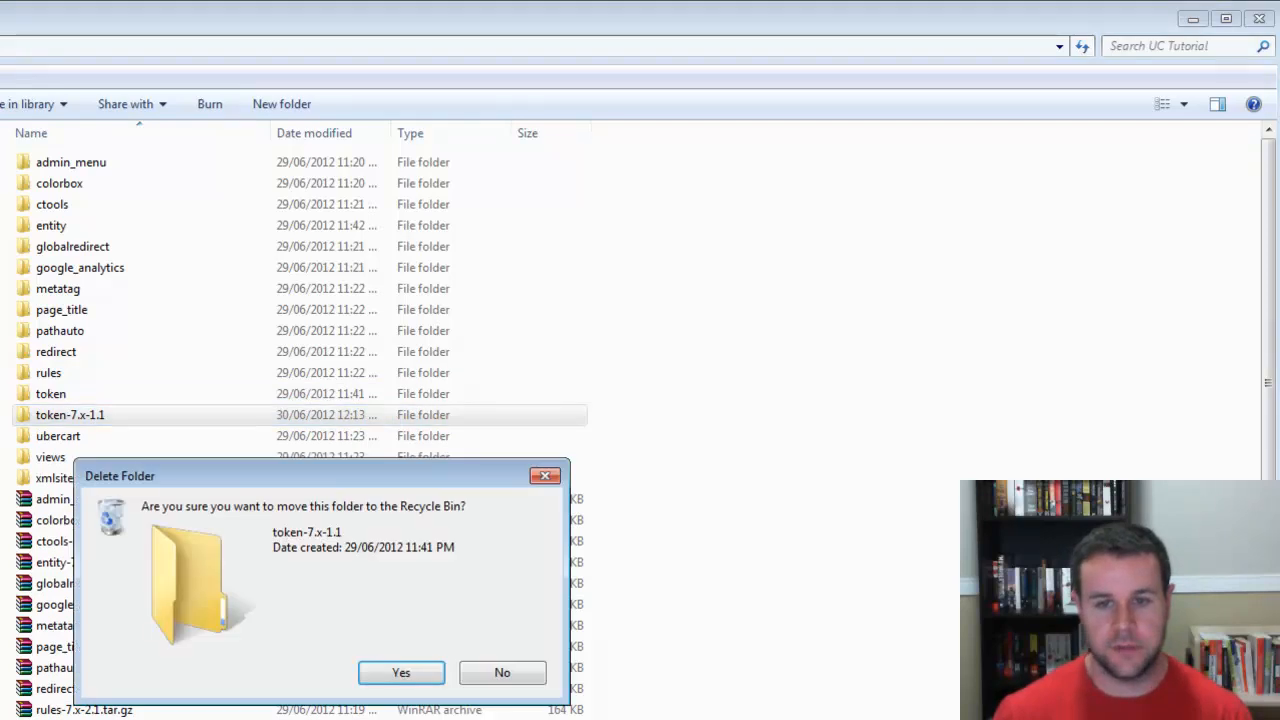
left_click(401, 672)
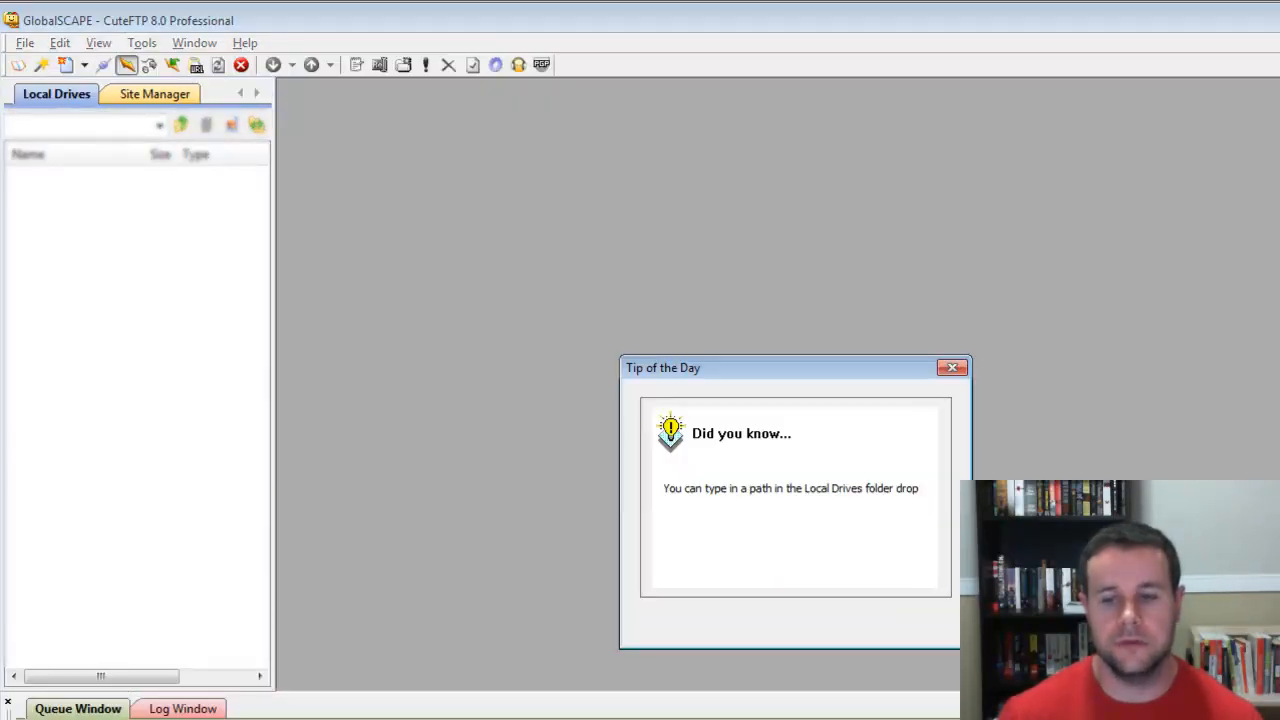
- Connect to the Toronto Website Developer FTP site and open the uc_tutorial folder on the server
left_click(912, 623)
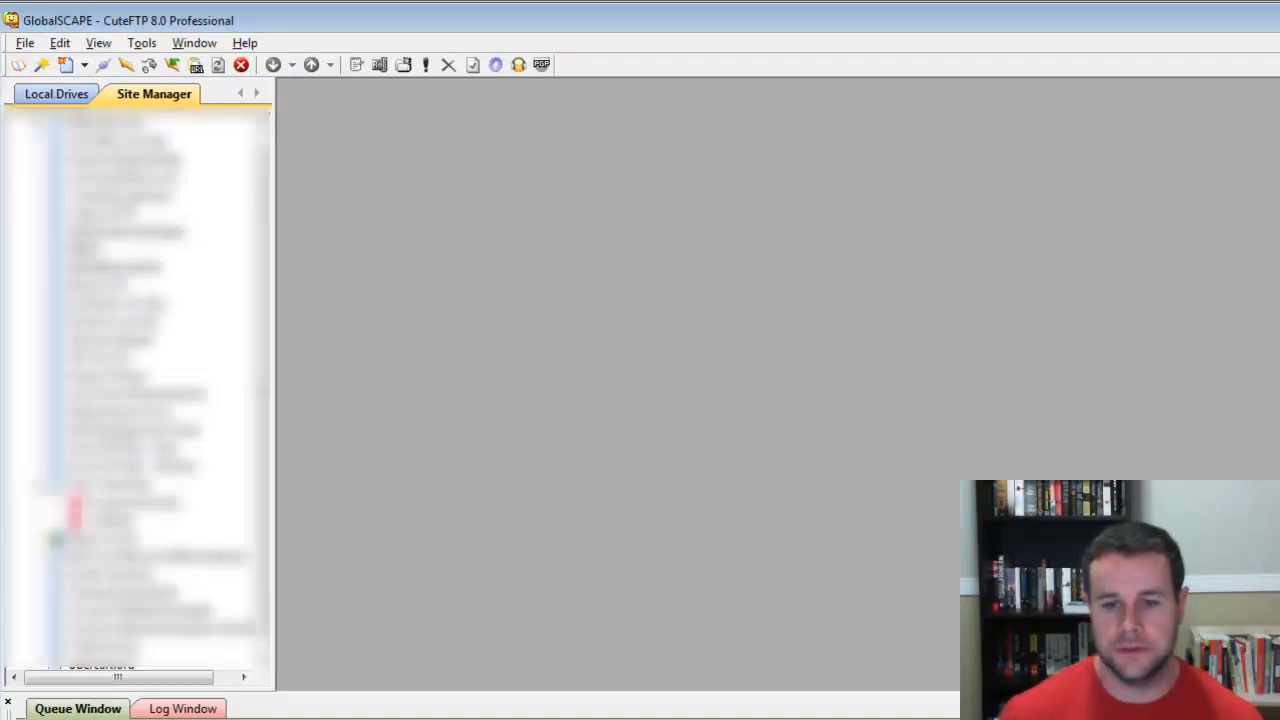
double_click(140, 610)
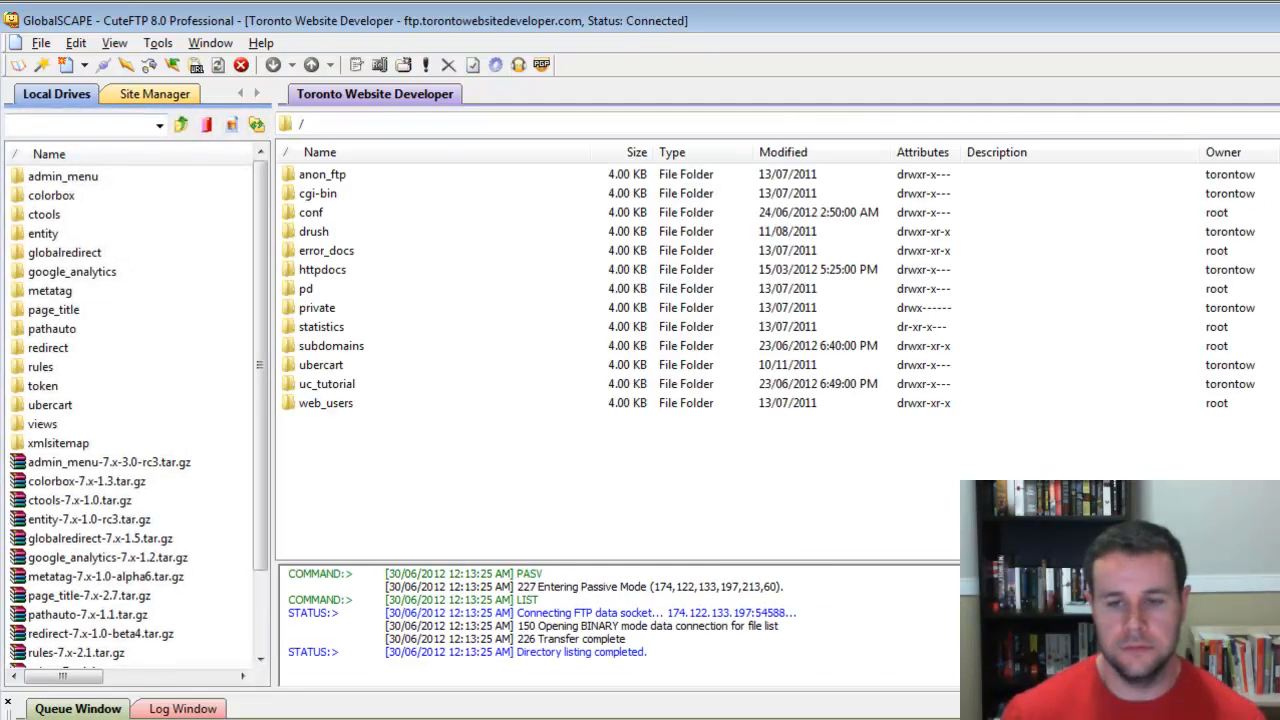
double_click(326, 384)
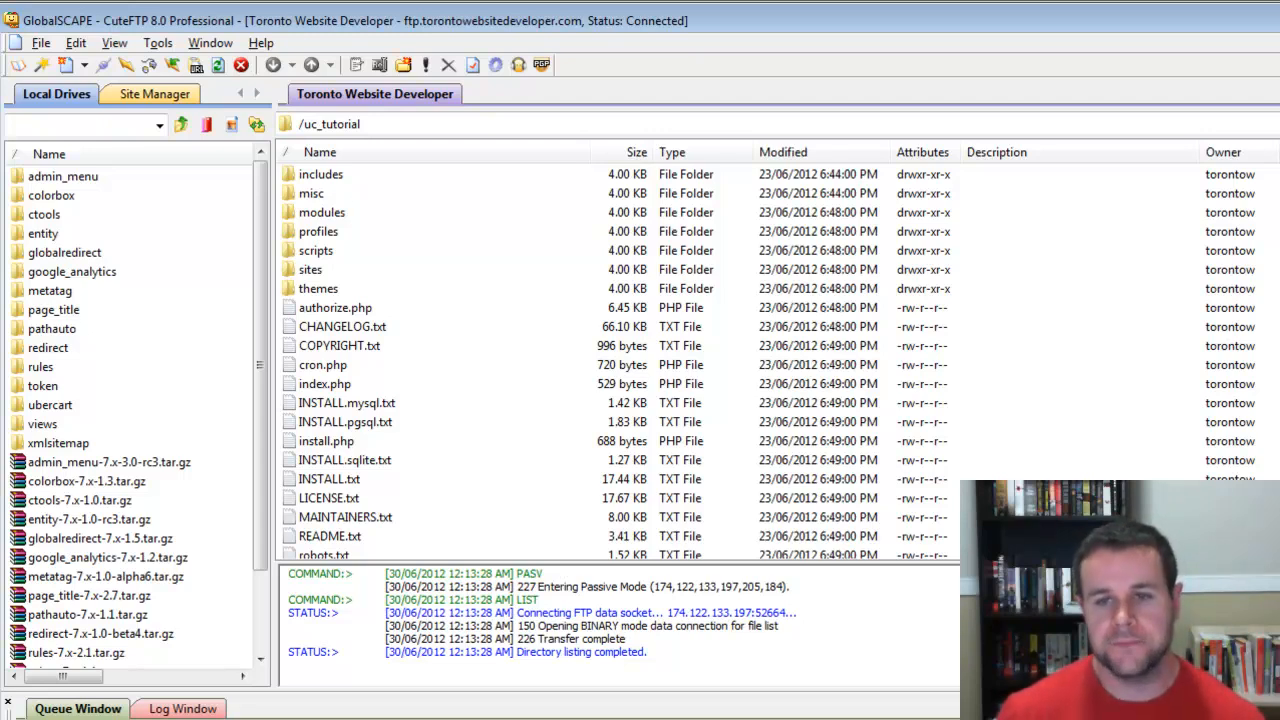
- Open the sites/all folder inside uc_tutorial on the server
left_click(322, 213)
left_click(318, 289)
left_click(322, 213)
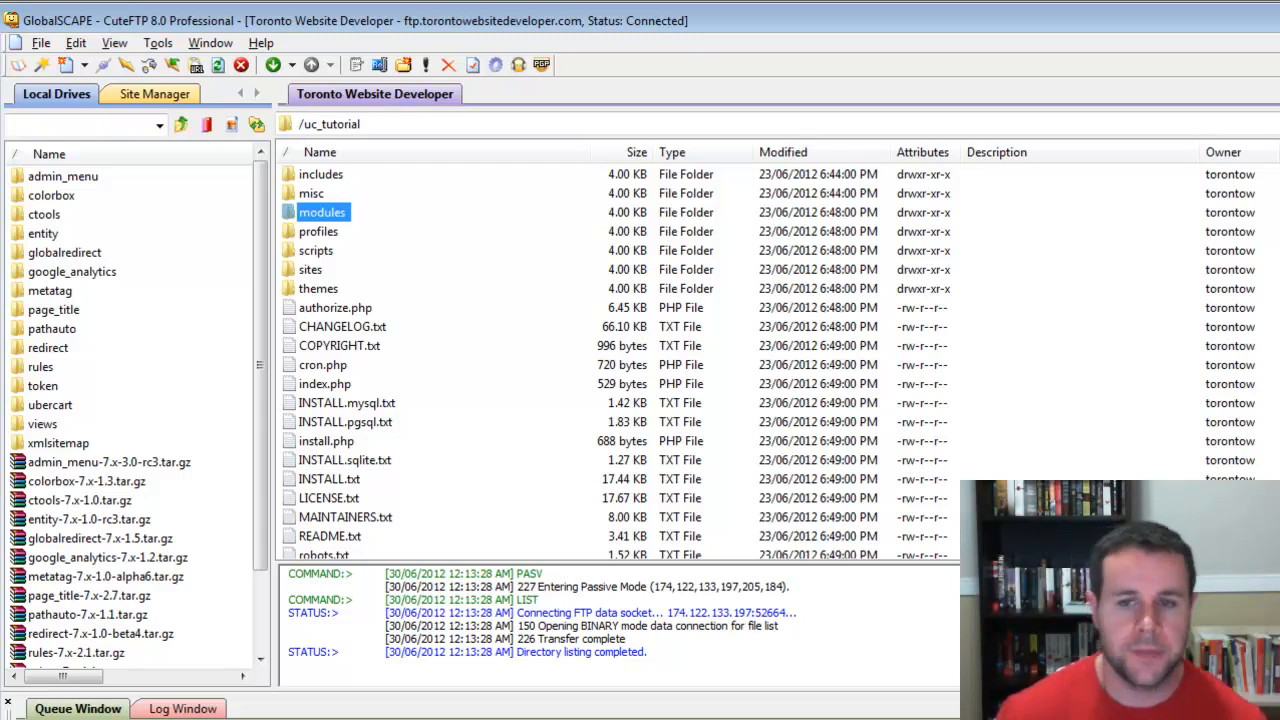
double_click(310, 270)
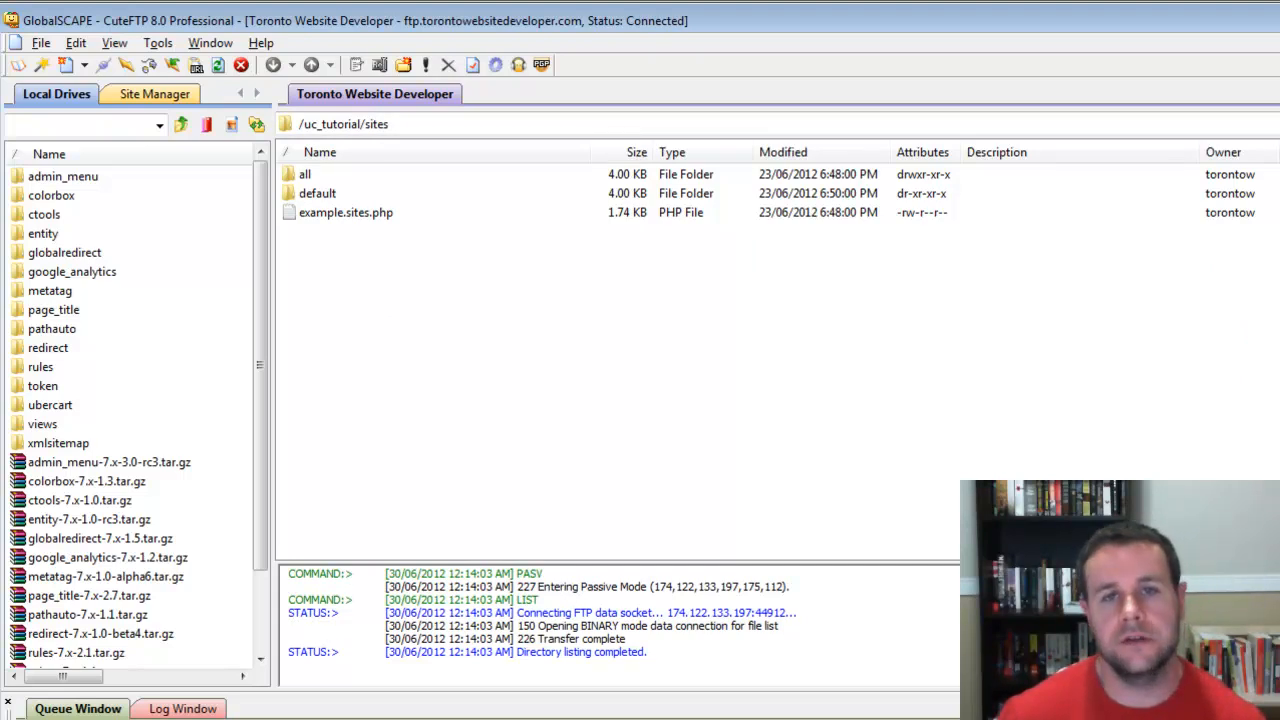
left_click(305, 174)
left_click(317, 193)
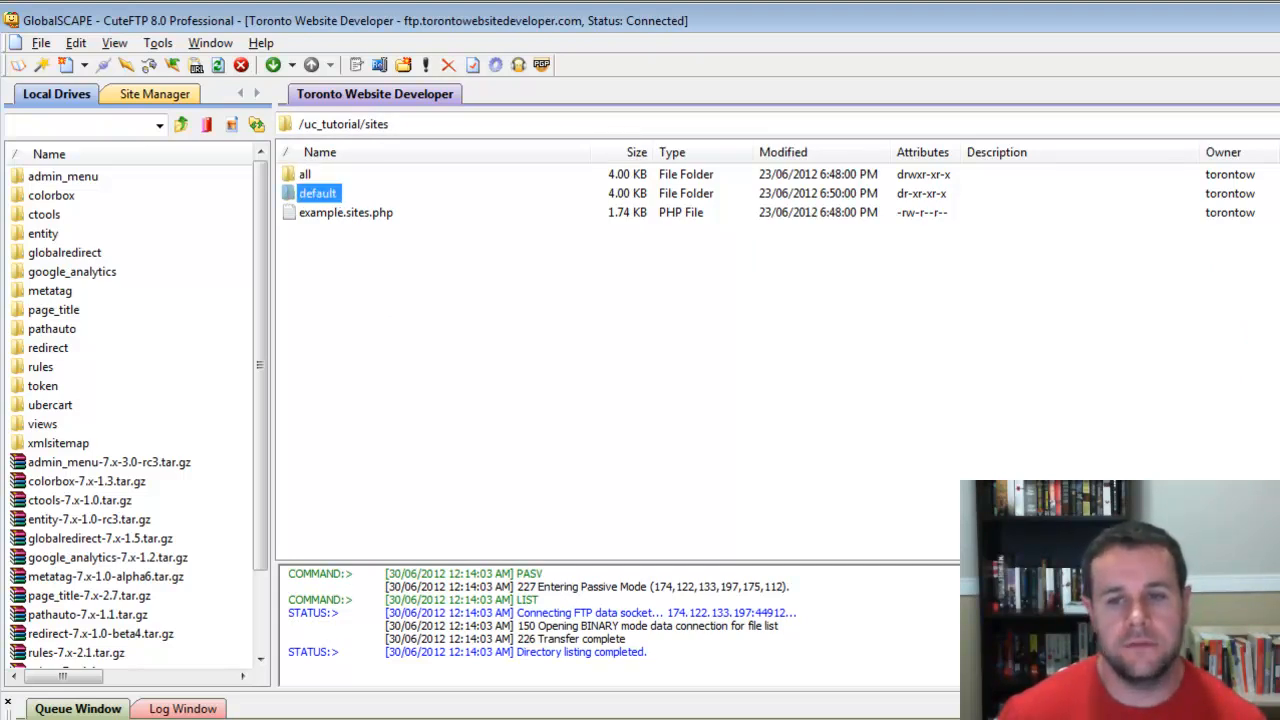
left_click(400, 300)
left_click(305, 174)
left_click(317, 193)
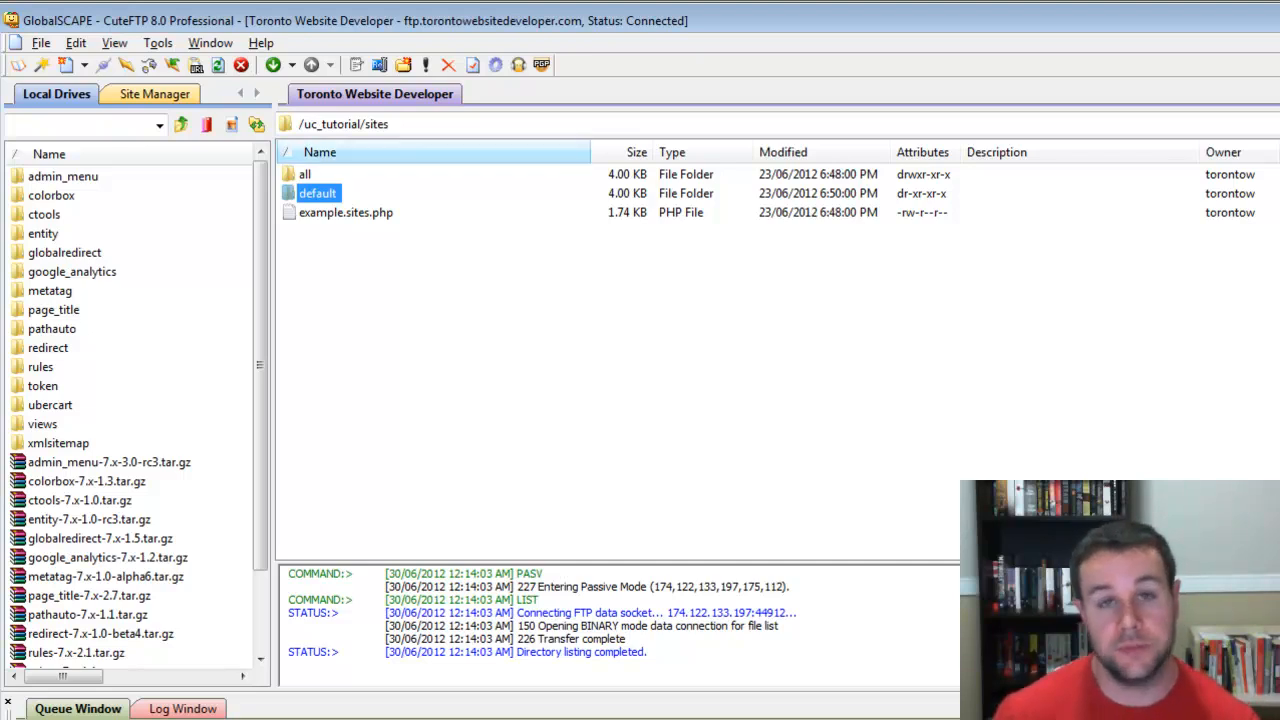
left_click(305, 174)
double_click(305, 174)
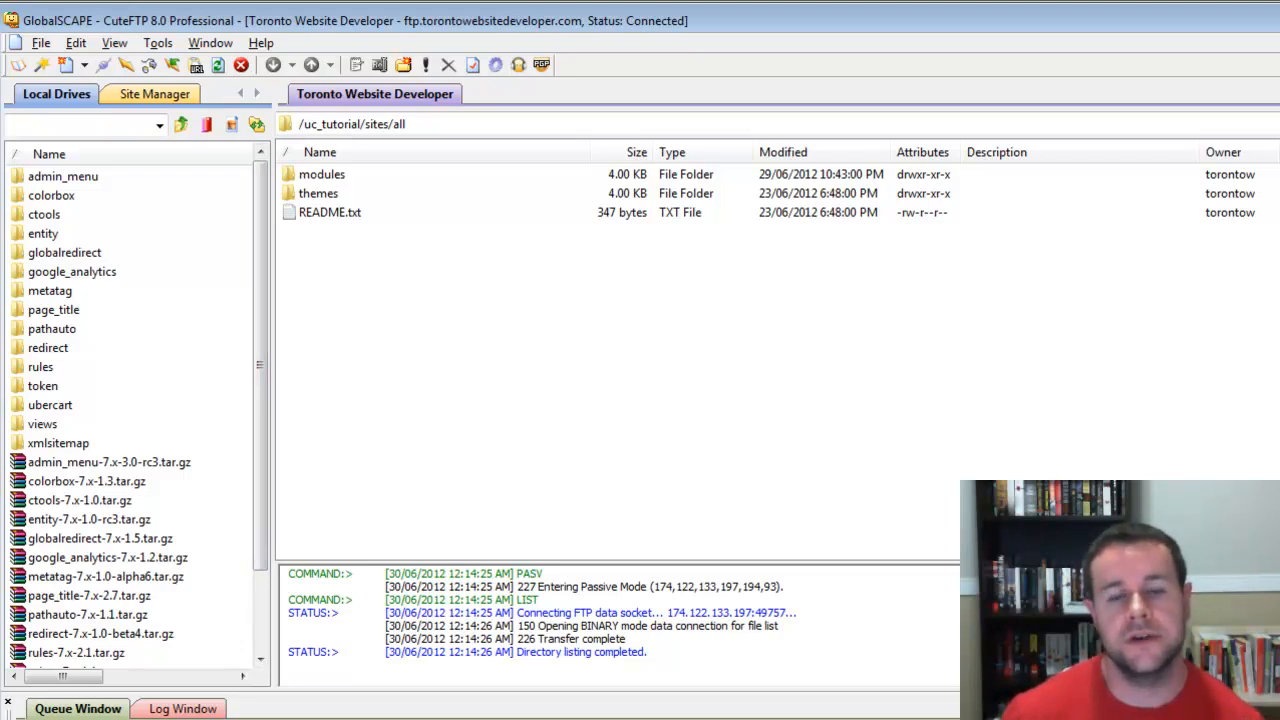
- Open the Install new module page of the Ubercart tutorial site in the browser
key("alt+Tab")
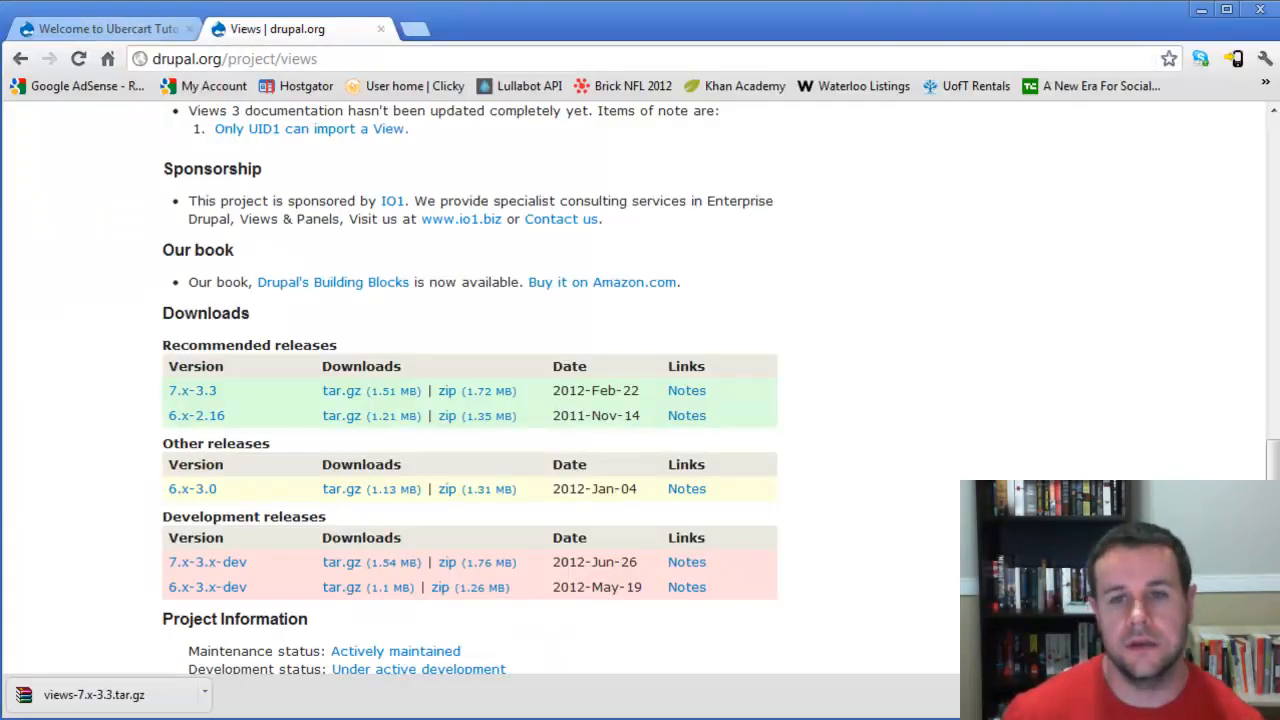
left_click(108, 29)
left_click(444, 116)
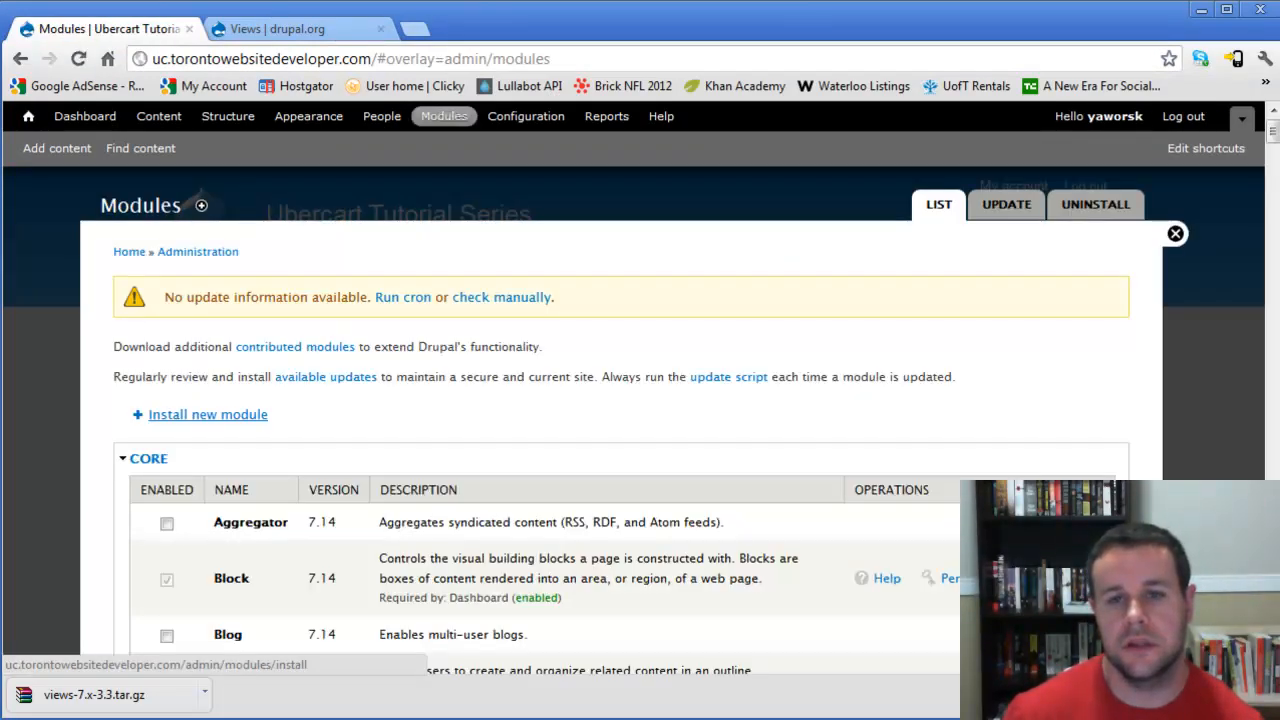
left_click(208, 414)
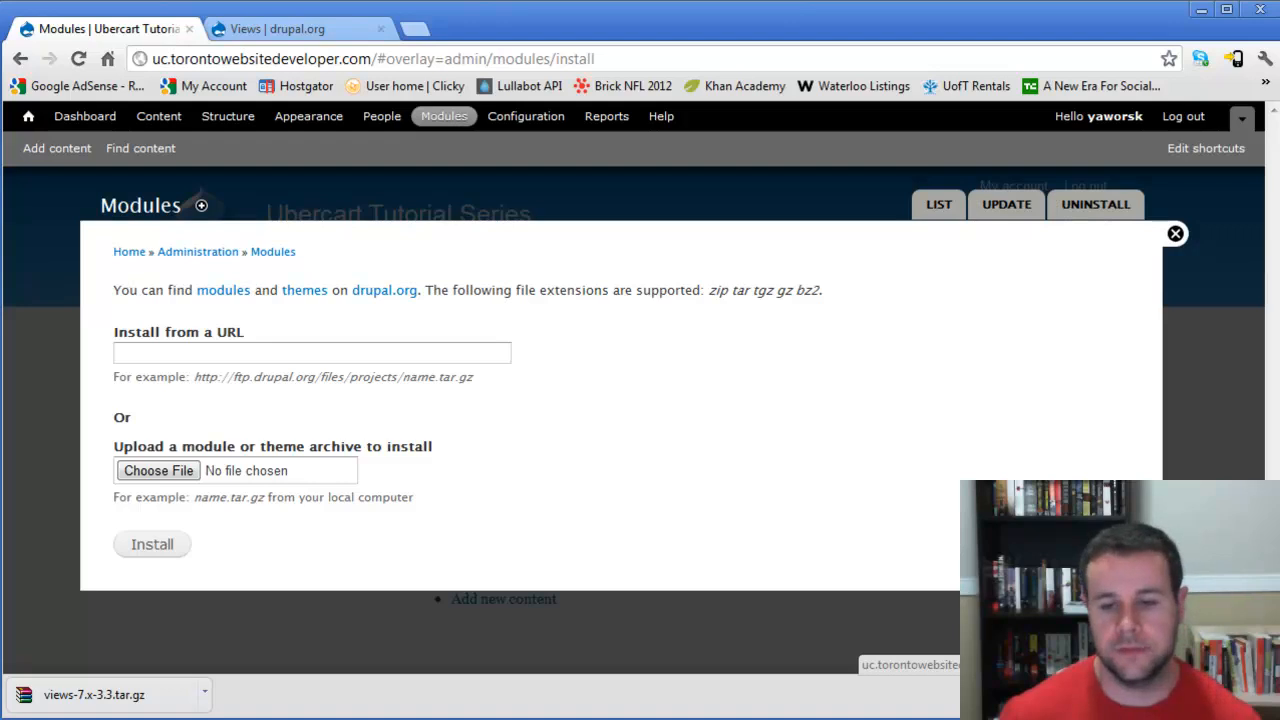
left_click(1264, 695)
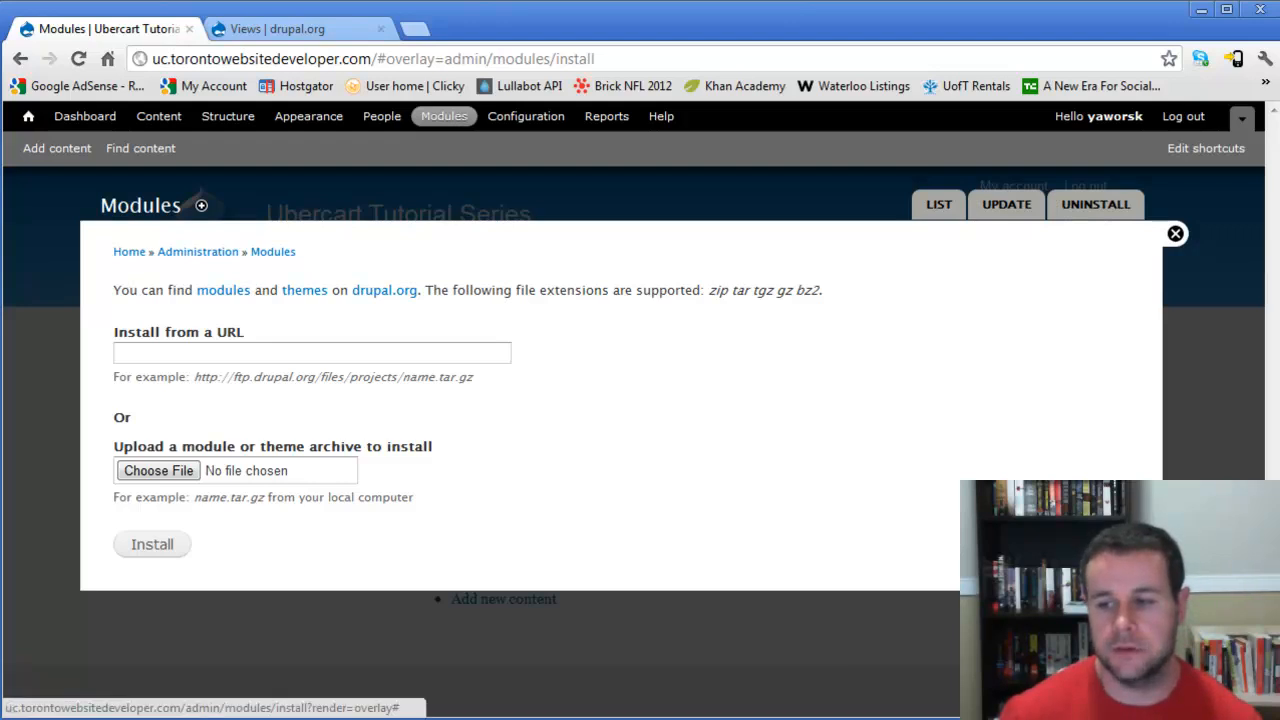
key("alt+Tab")
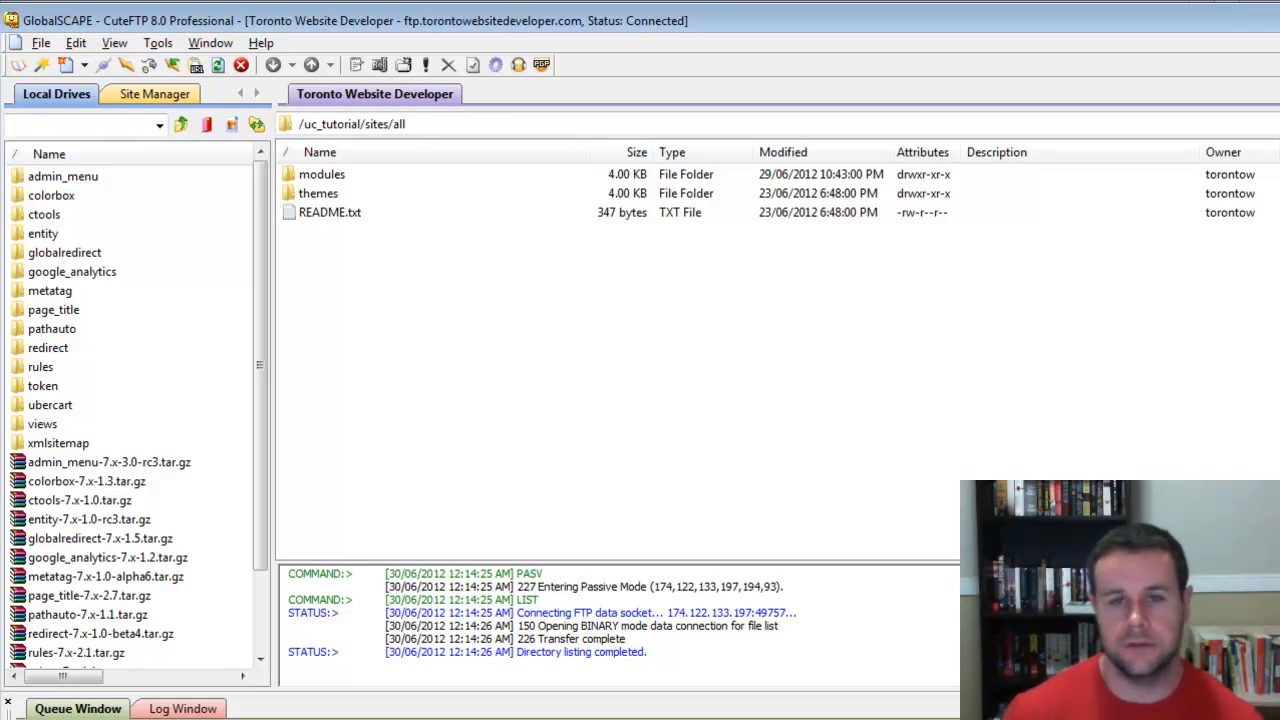
key("alt+Tab")
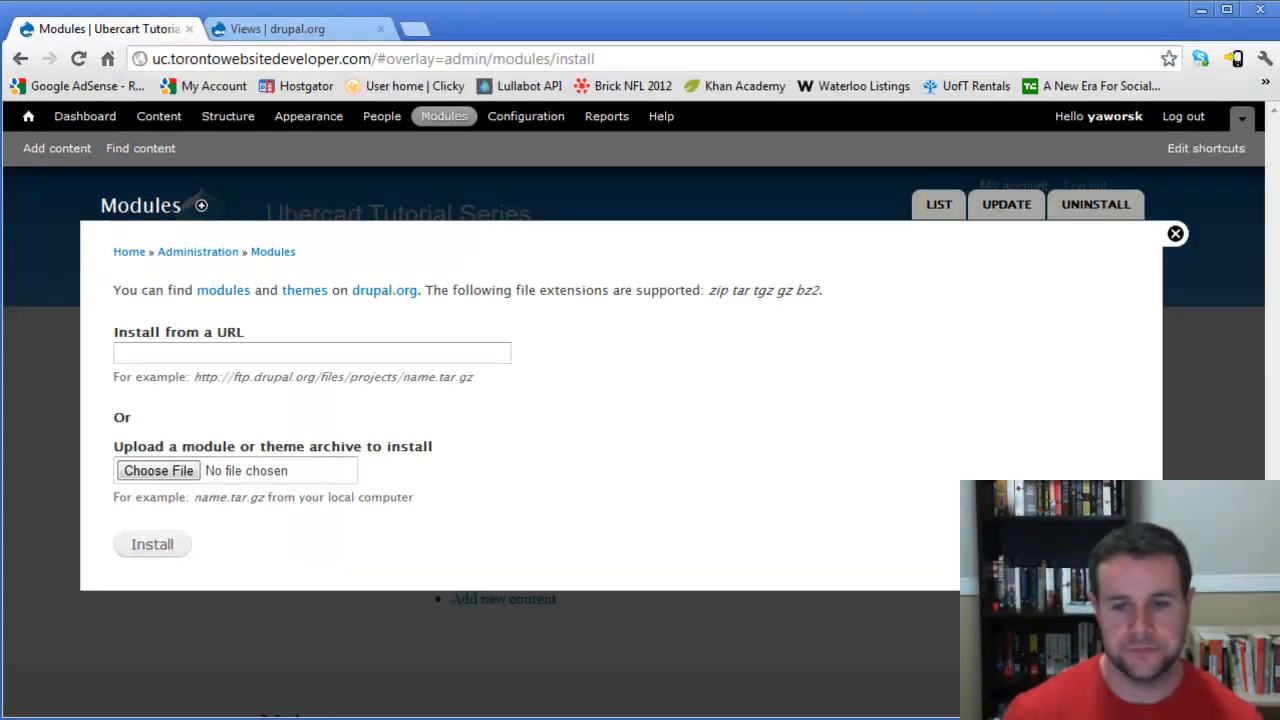
- Disable the Overlay and Toolbar core modules and save the module configuration
left_click(1175, 234)
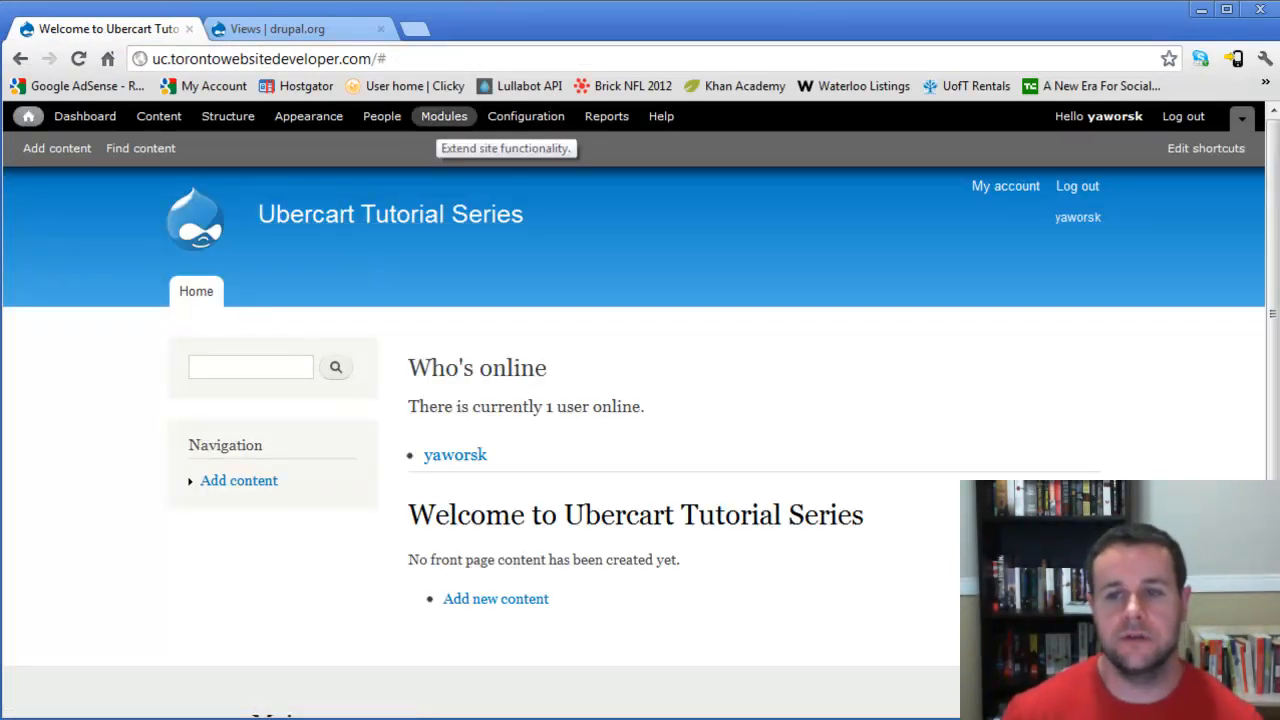
left_click(443, 116)
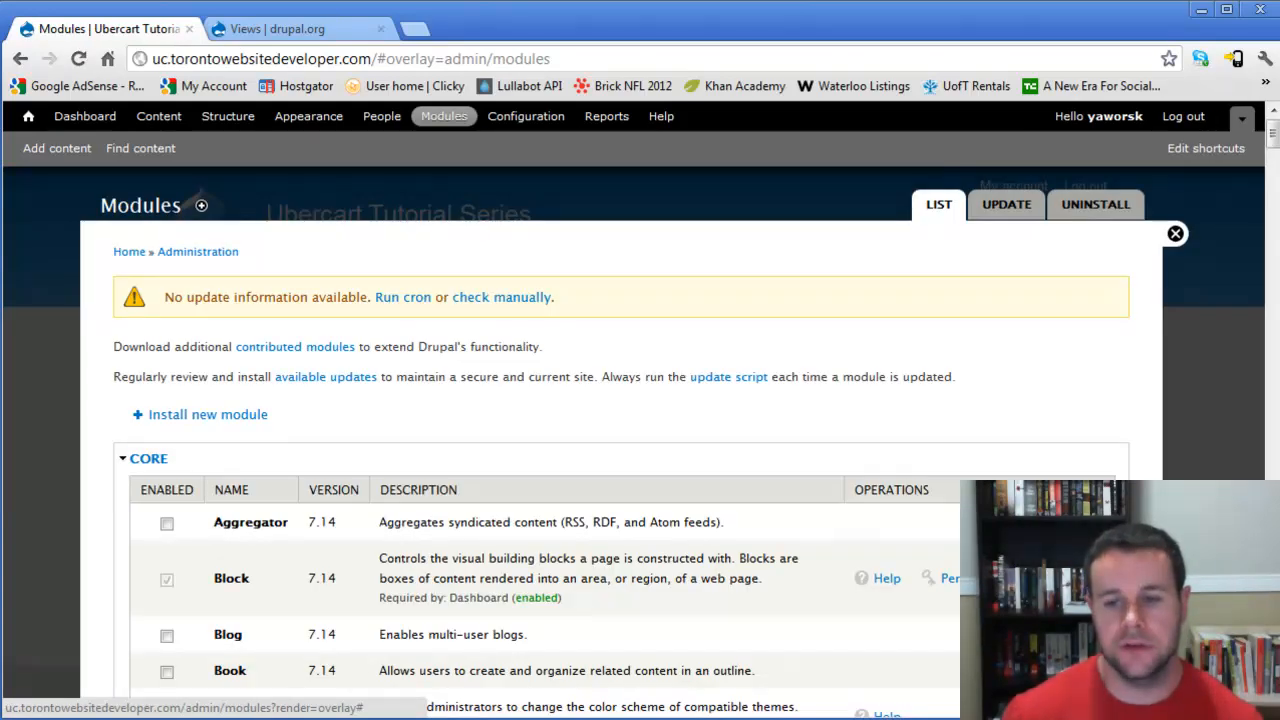
scroll(620, 440, "down", 4)
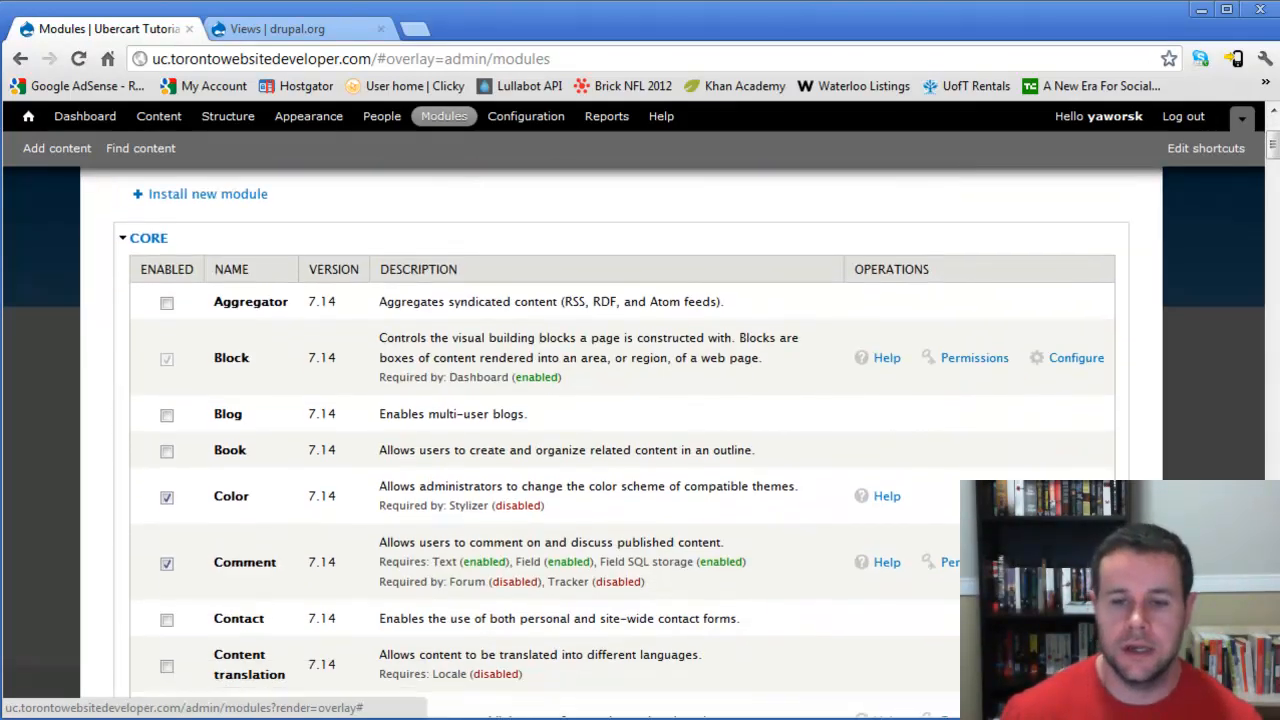
scroll(620, 440, "down", 7)
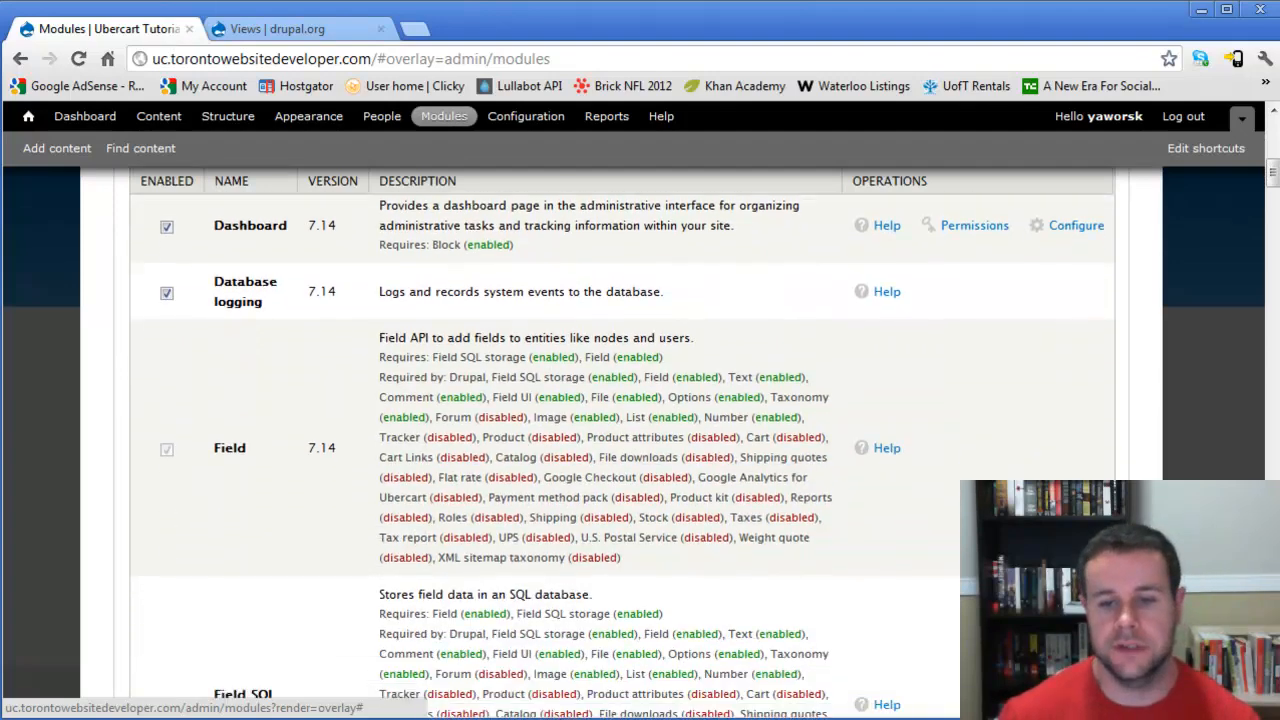
scroll(620, 440, "down", 10)
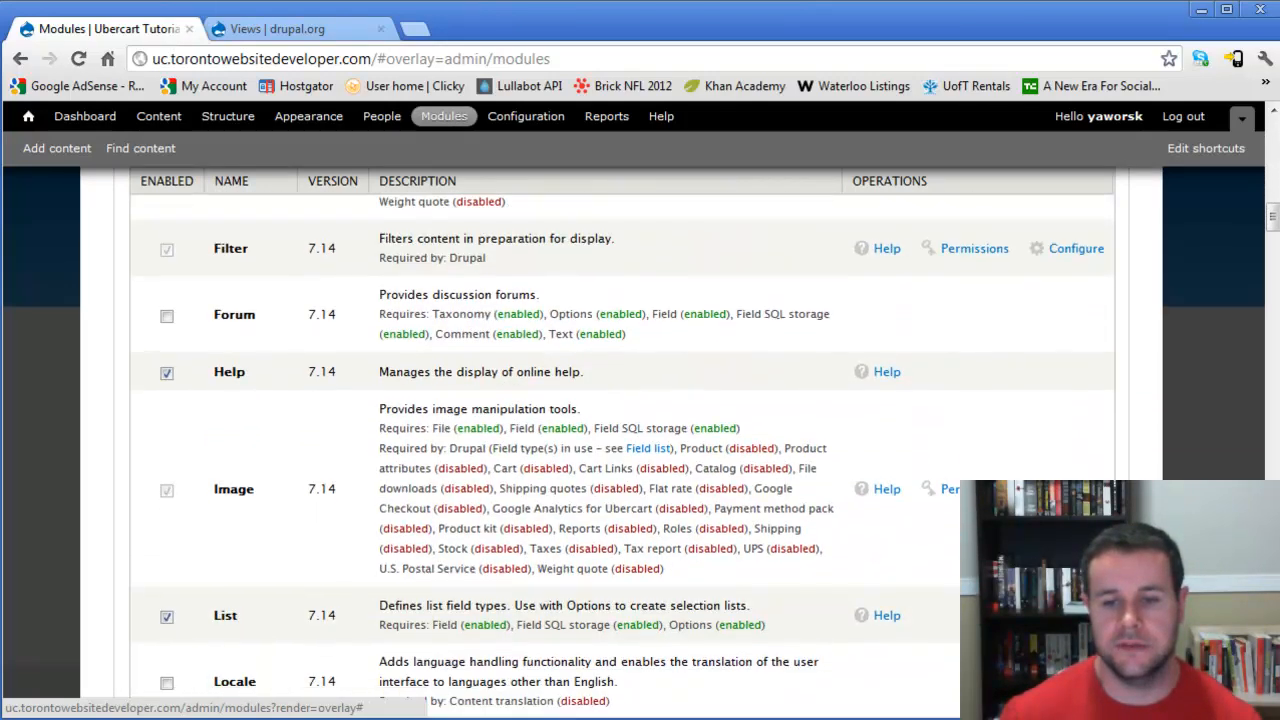
scroll(620, 440, "down", 2)
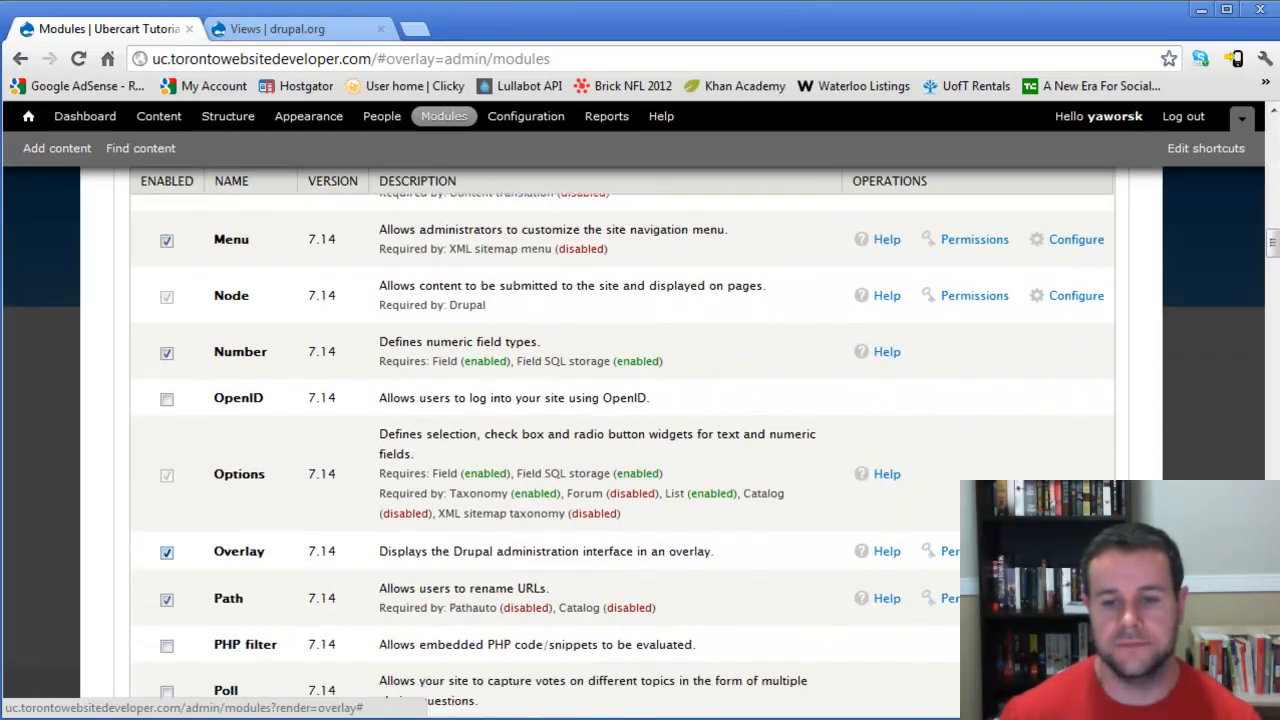
left_click(167, 553)
scroll(620, 440, "down", 7)
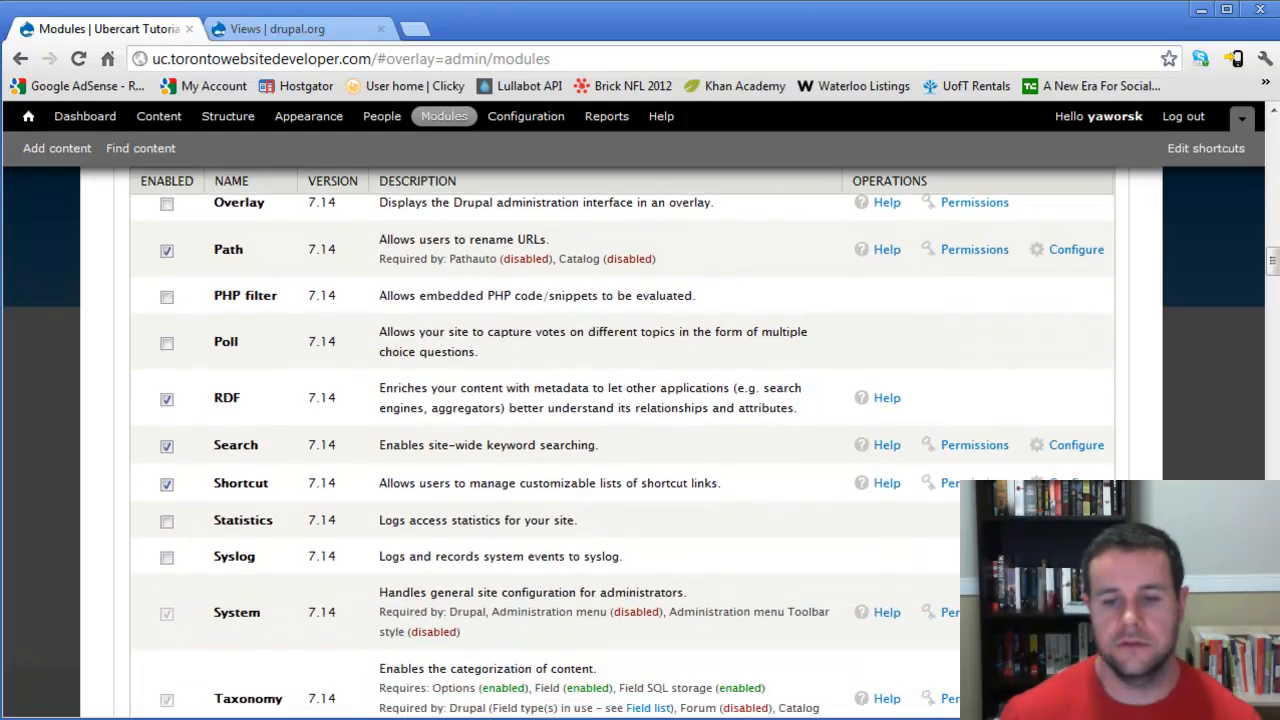
scroll(620, 440, "down", 4)
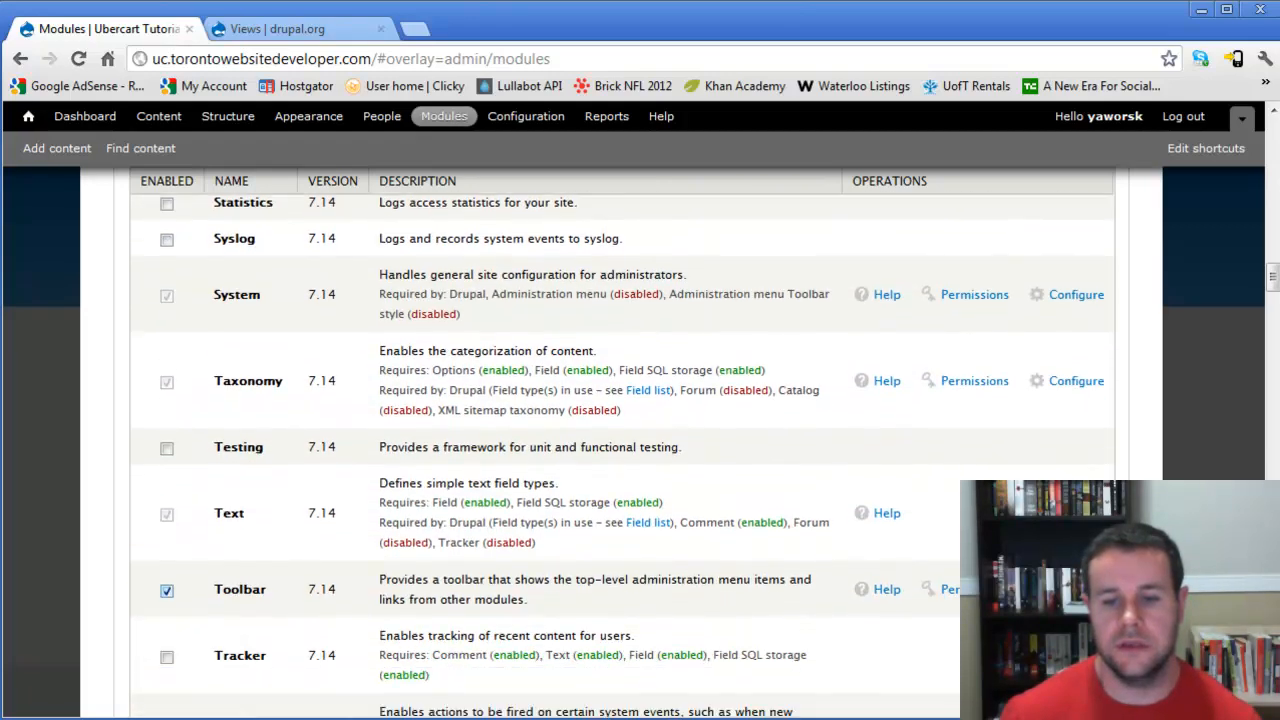
left_click(167, 590)
left_click_drag(1273, 278, 1273, 690)
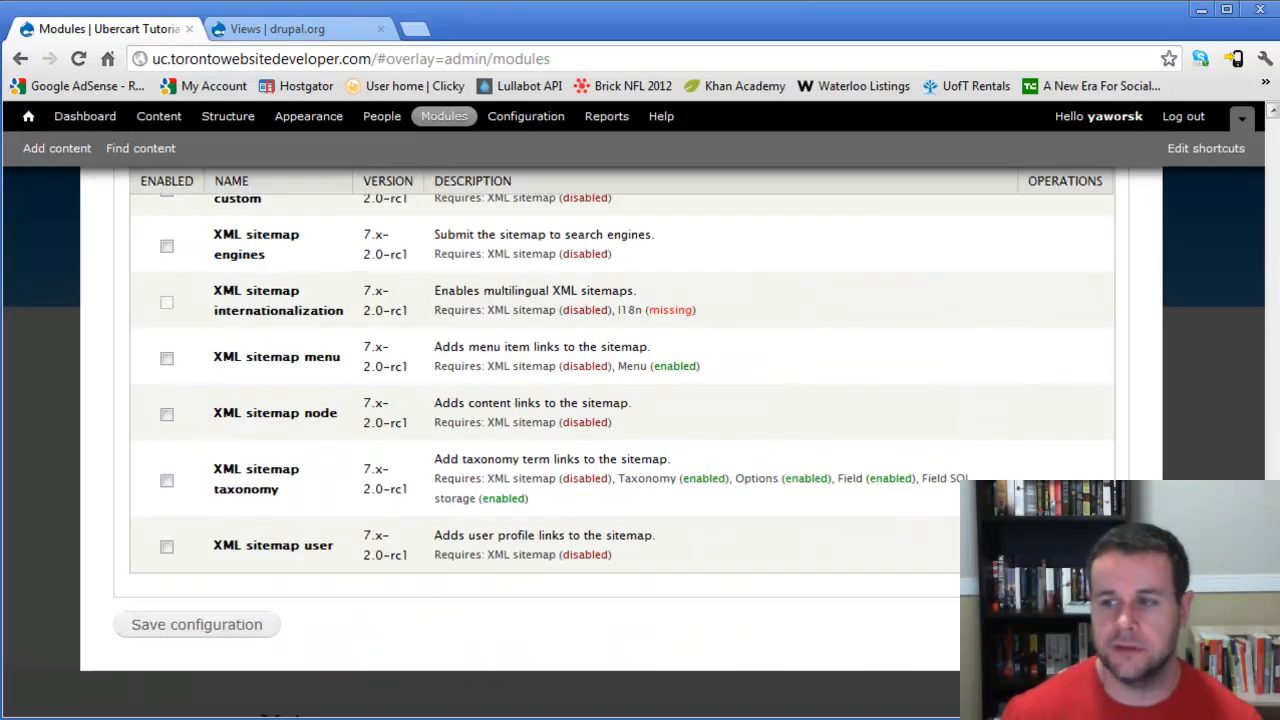
left_click(197, 625)
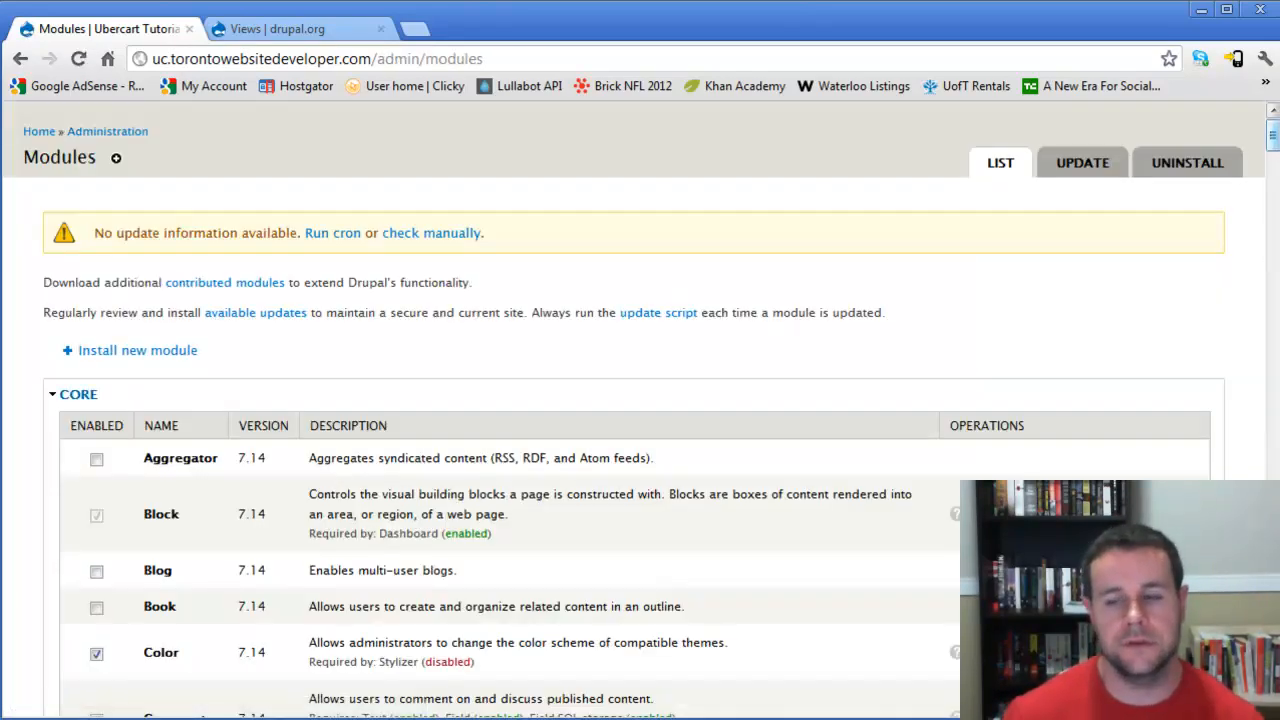
scroll(640, 400, "down", 10)
scroll(640, 400, "down", 15)
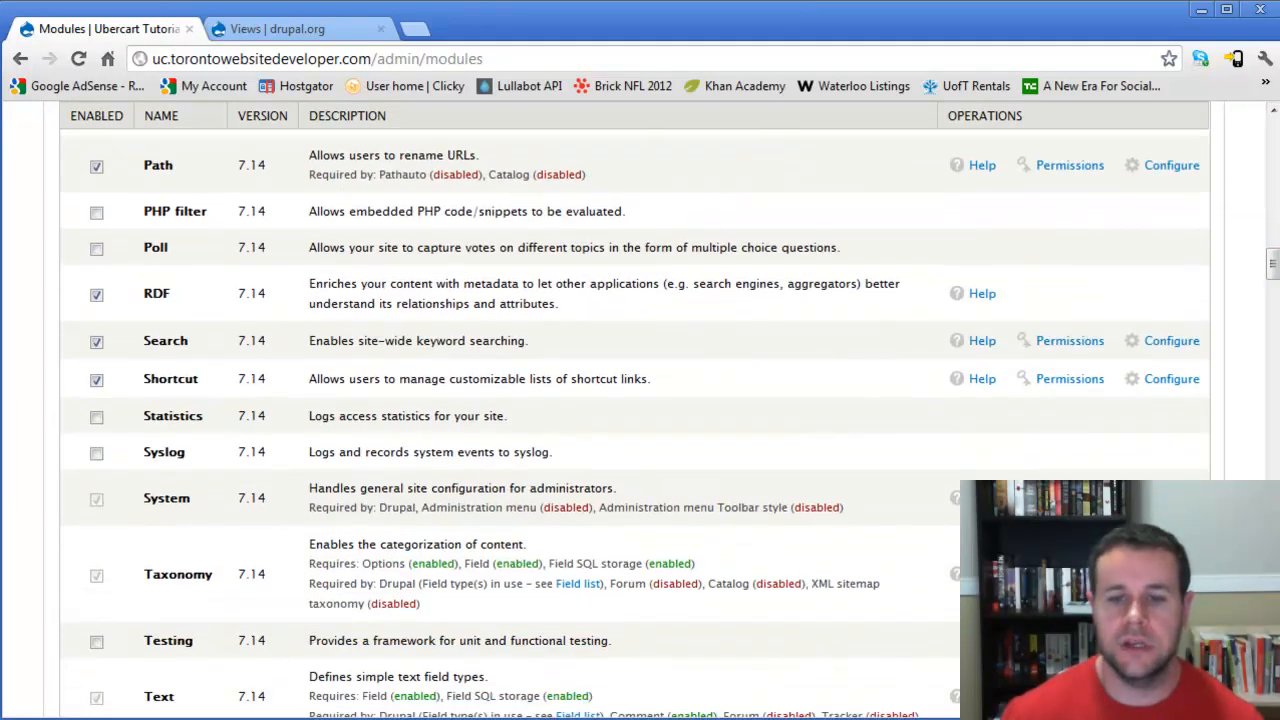
left_click(96, 452)
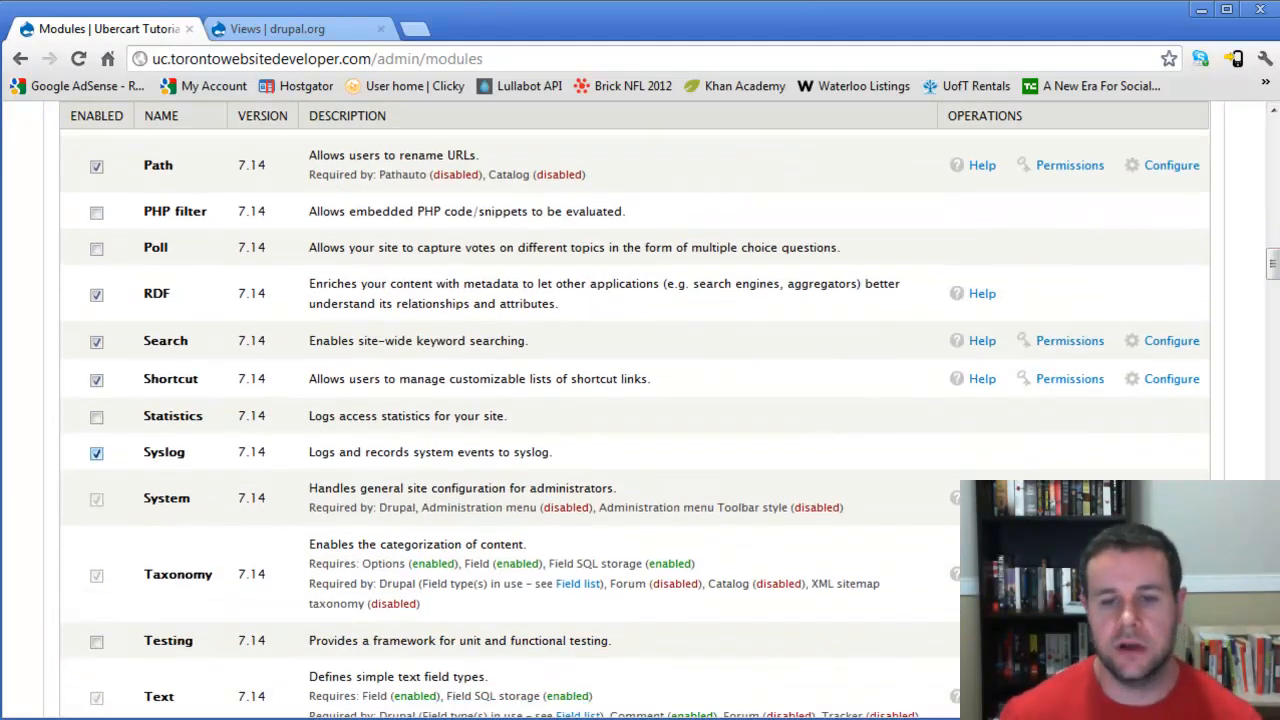
left_click(164, 452)
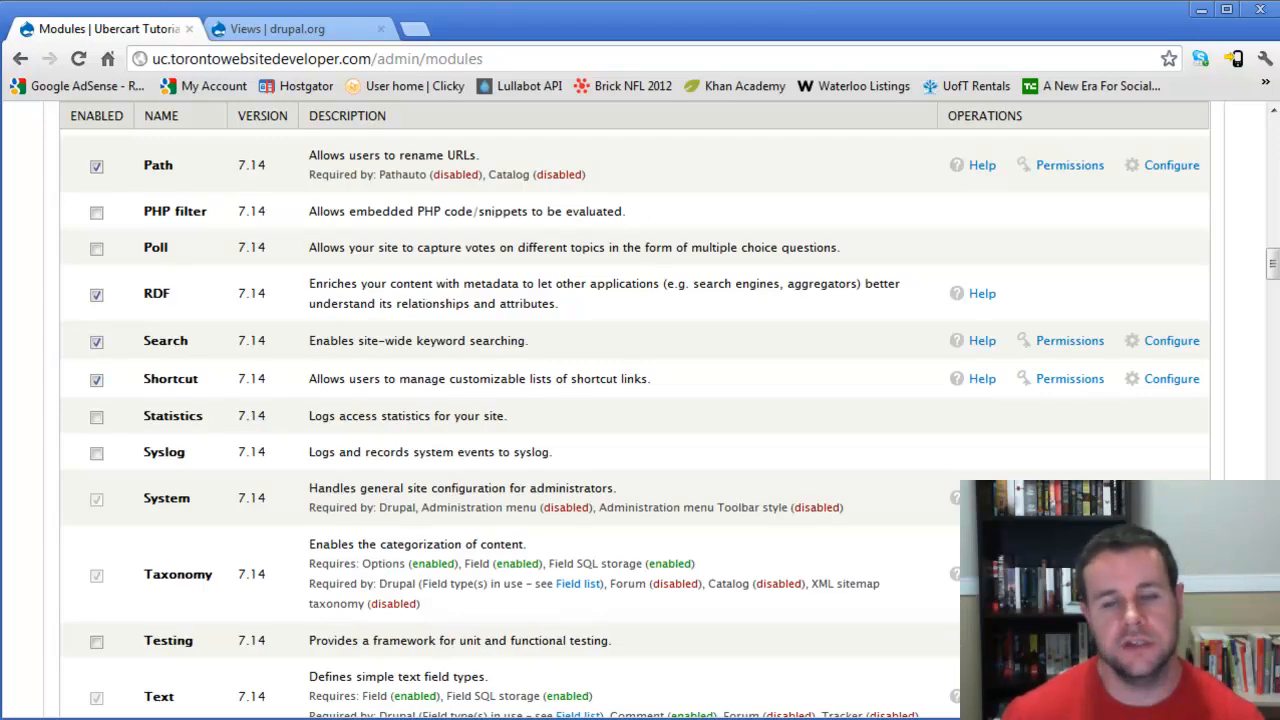
scroll(627, 393, "down", 20)
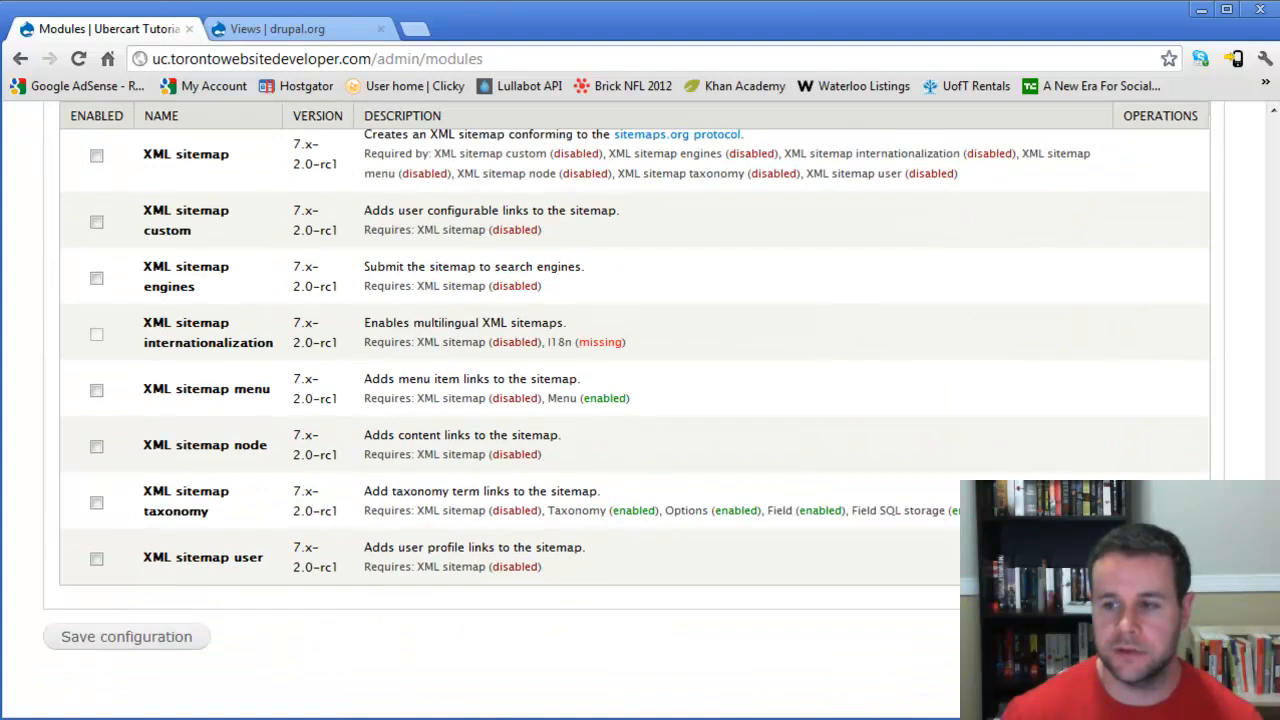
left_click(126, 637)
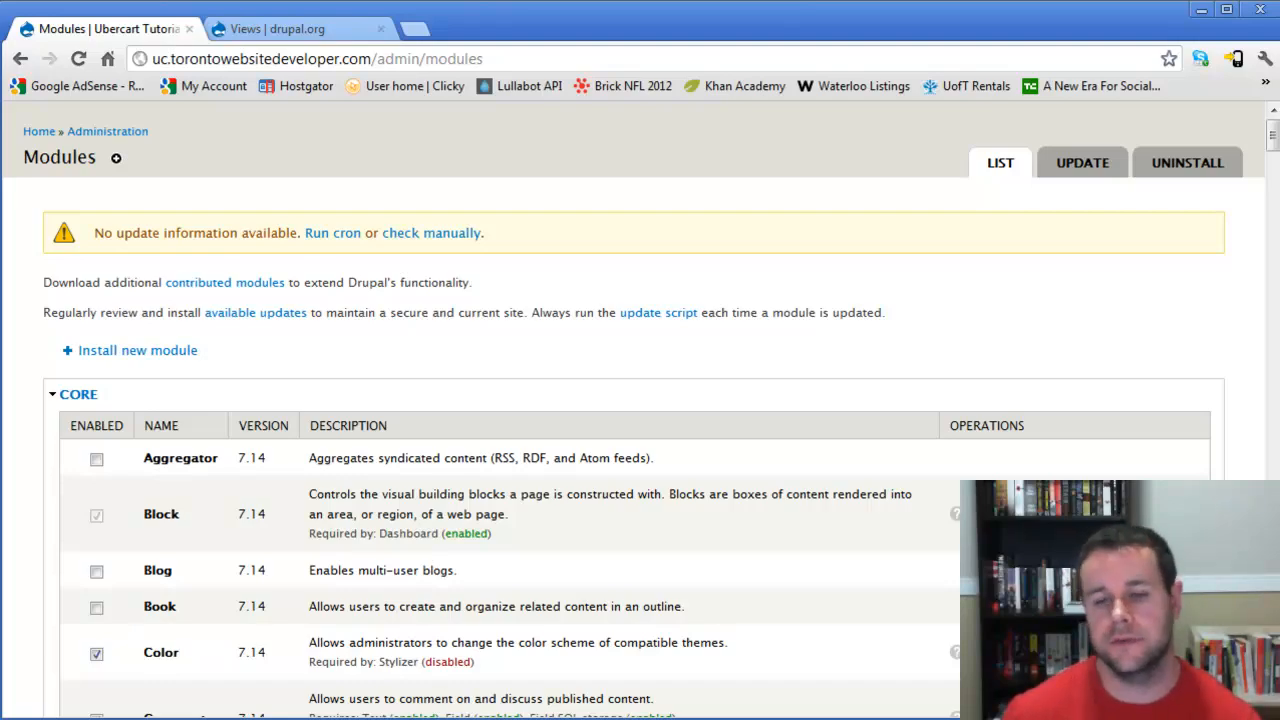
- Enable the Administration menu and Administration menu Toolbar style modules
scroll(640, 400, "down", 20)
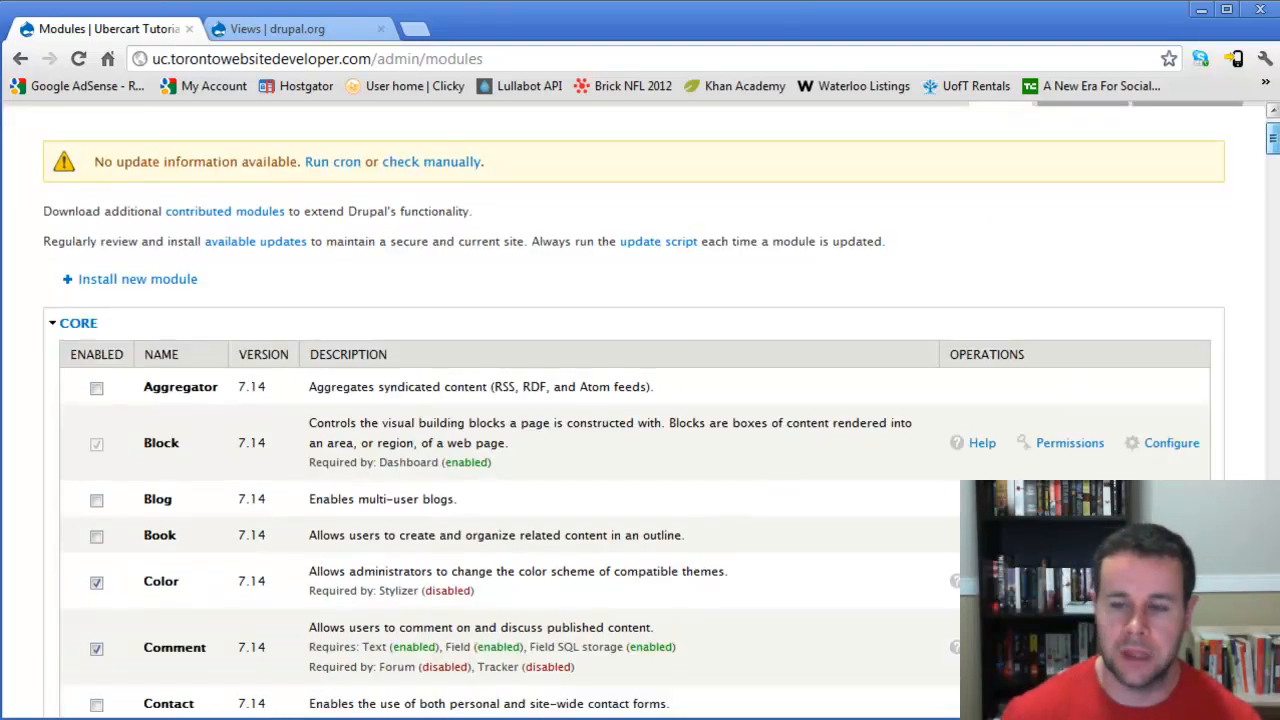
scroll(640, 400, "down", 8)
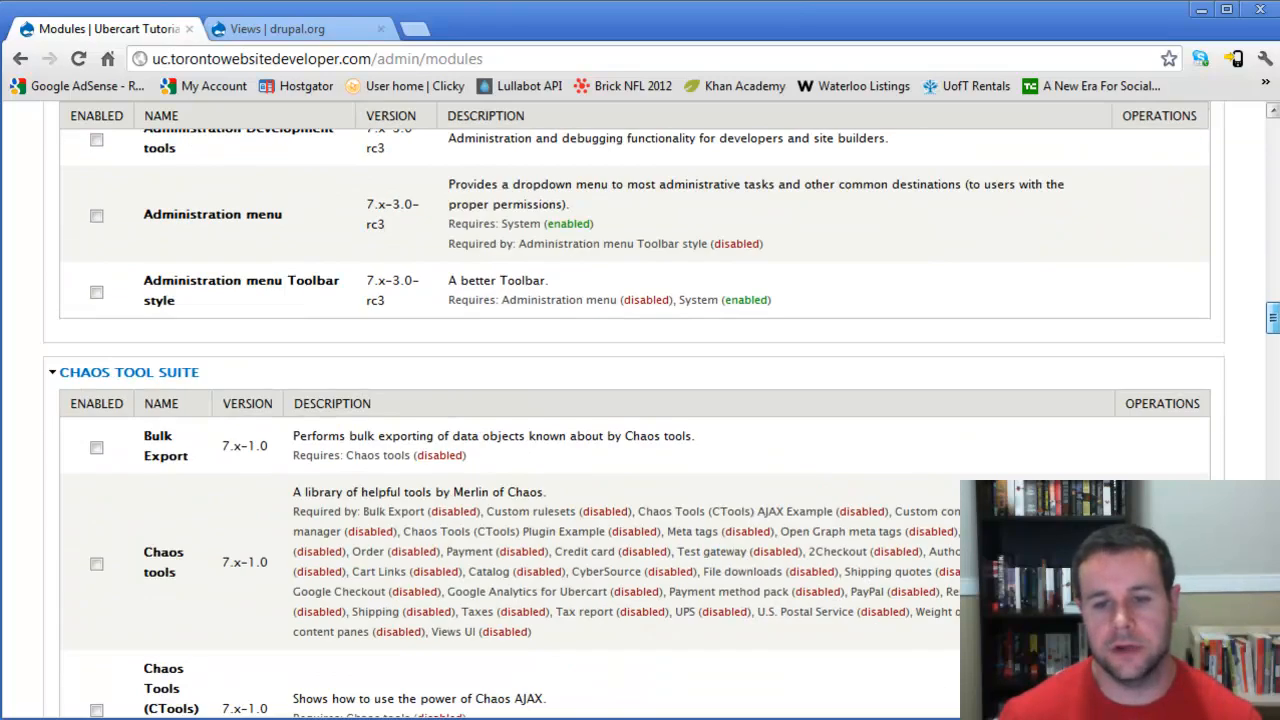
scroll(640, 400, "up", 6)
scroll(640, 400, "down", 4)
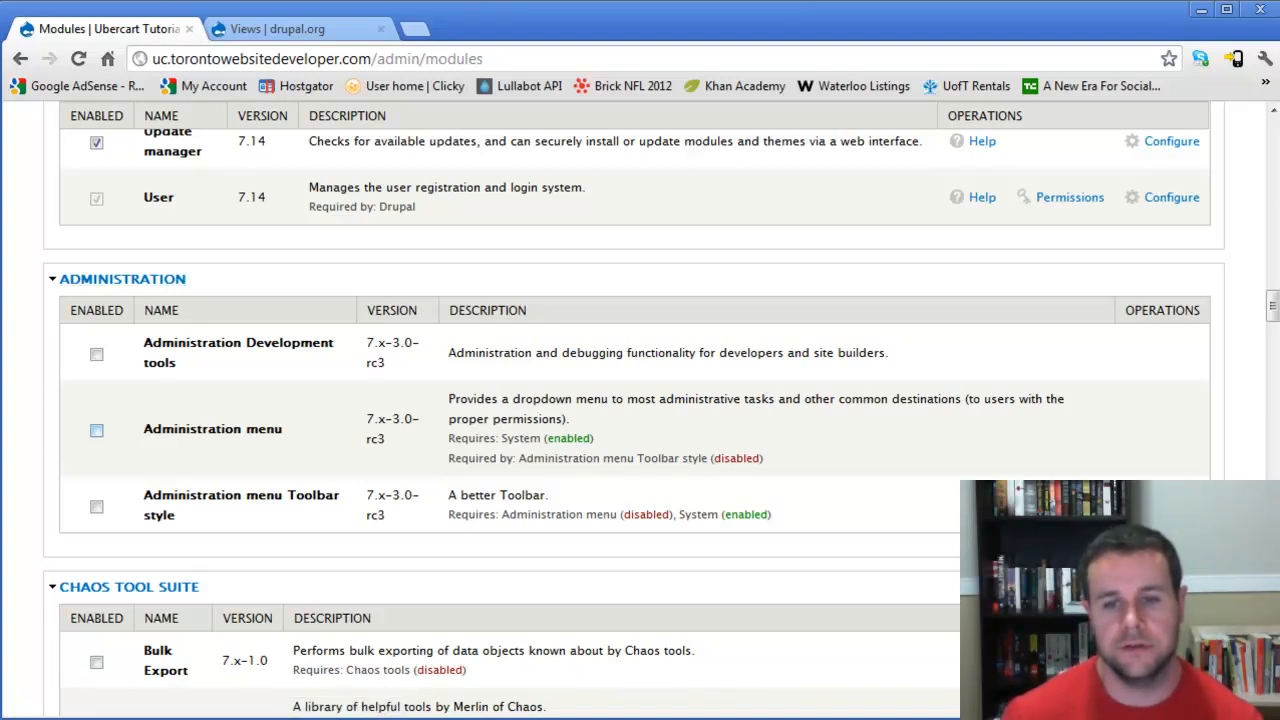
left_click(96, 430)
left_click(96, 506)
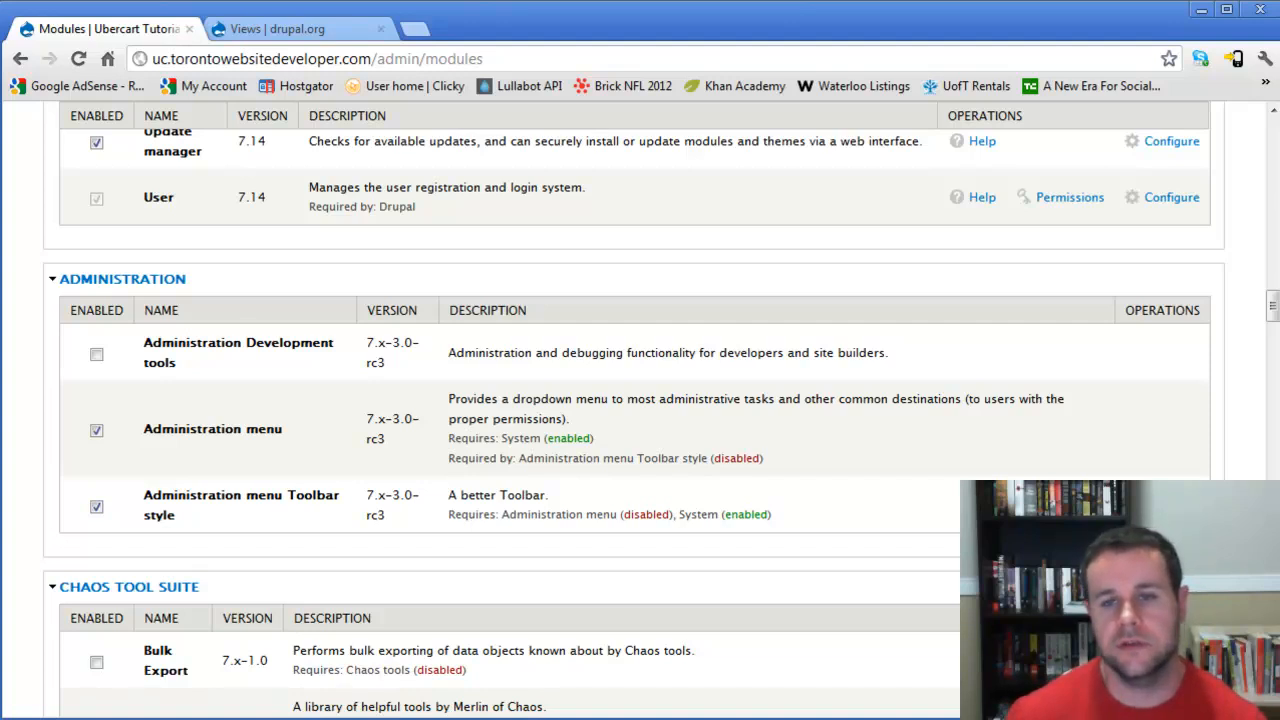
- Enable the Chaos tools module in the Chaos Tool Suite section
scroll(640, 410, "down", 3)
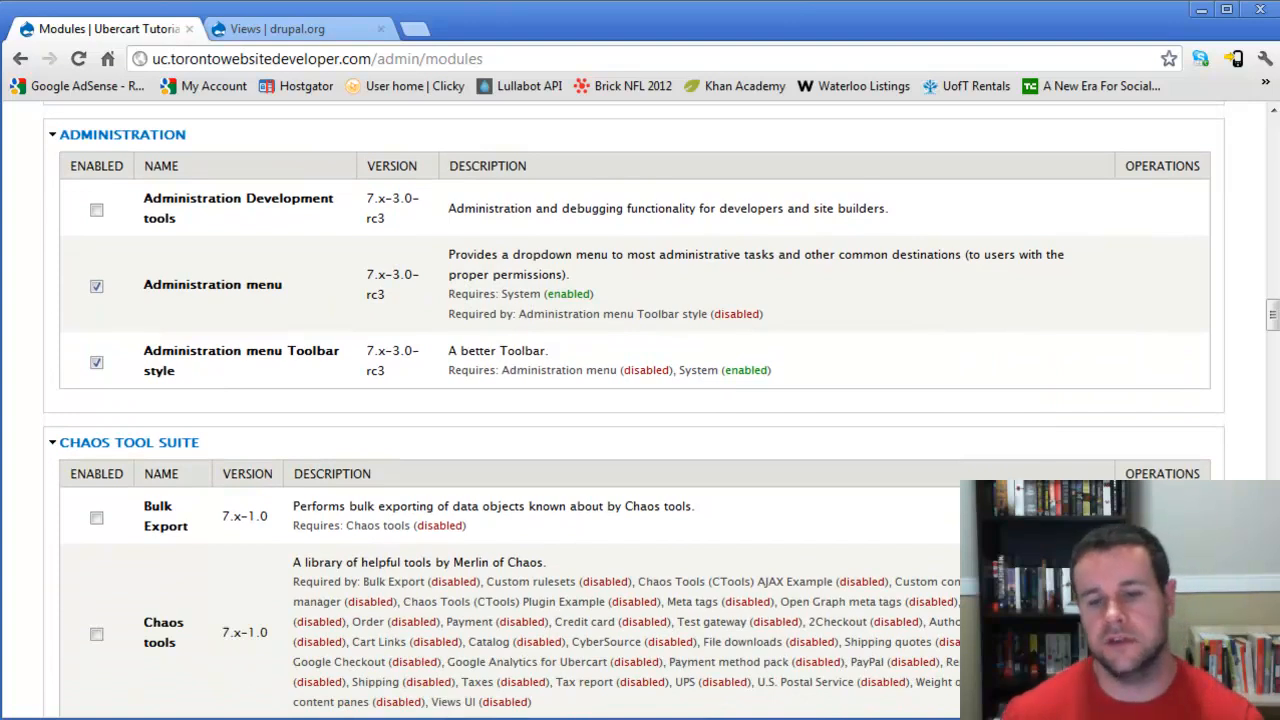
scroll(640, 410, "down", 2)
scroll(640, 410, "down", 2)
left_click(96, 445)
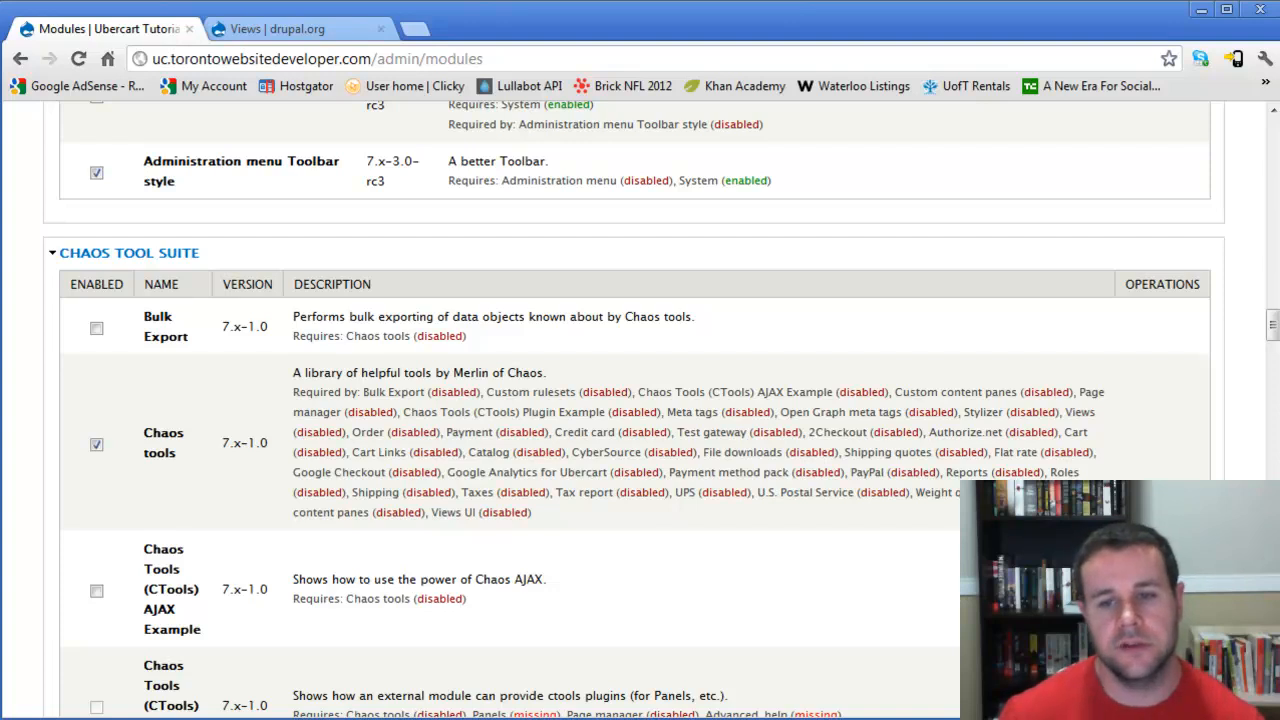
left_click_drag(453, 373, 543, 373)
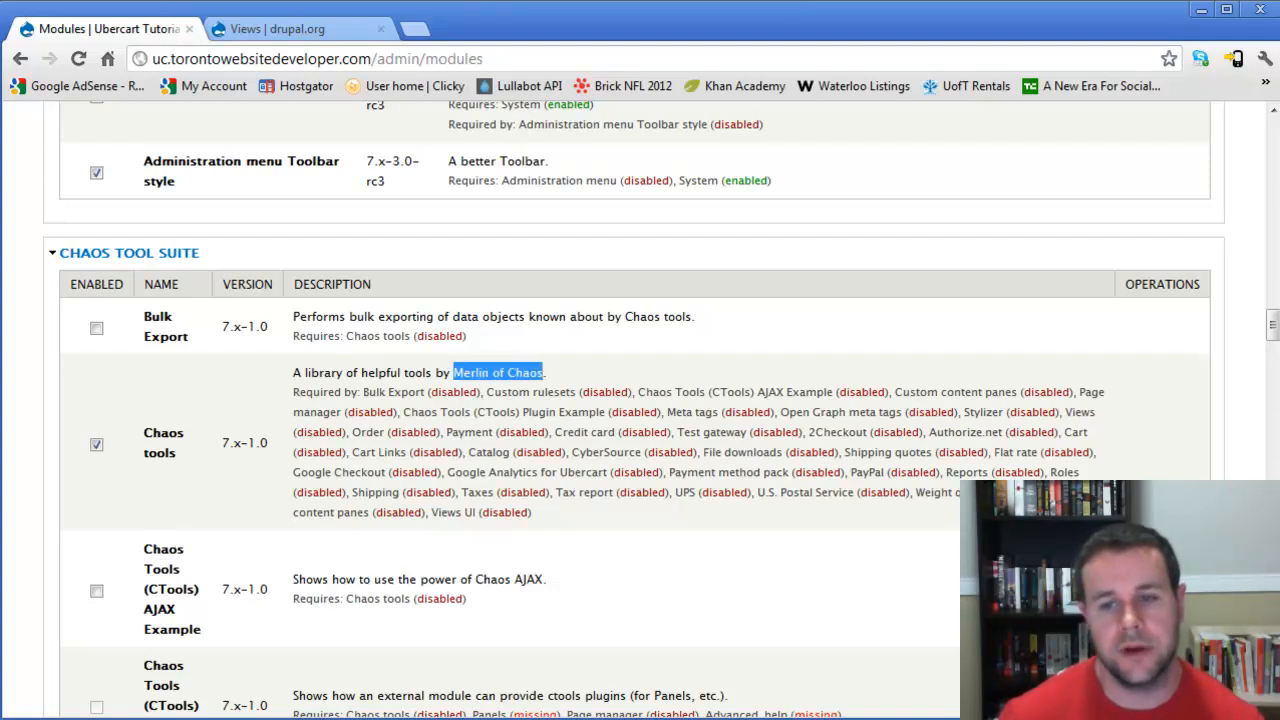
left_click(545, 374)
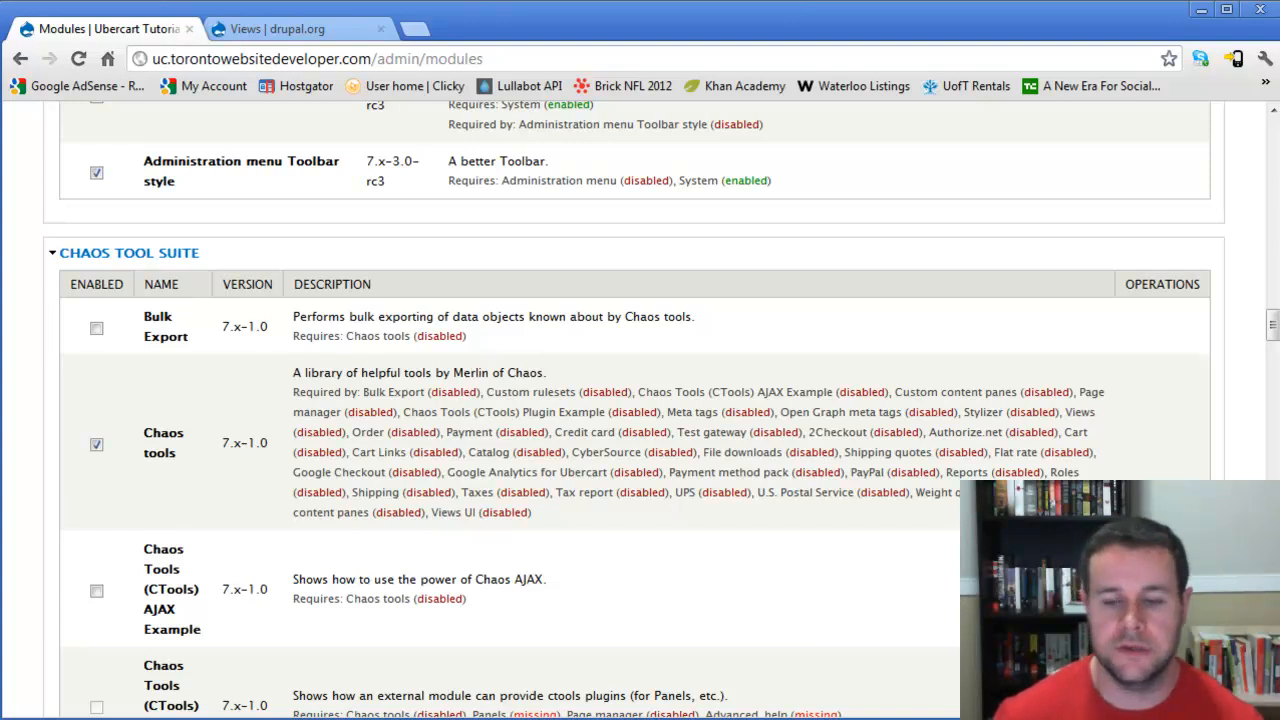
- Enable the Meta tags module
scroll(640, 410, "down", 2)
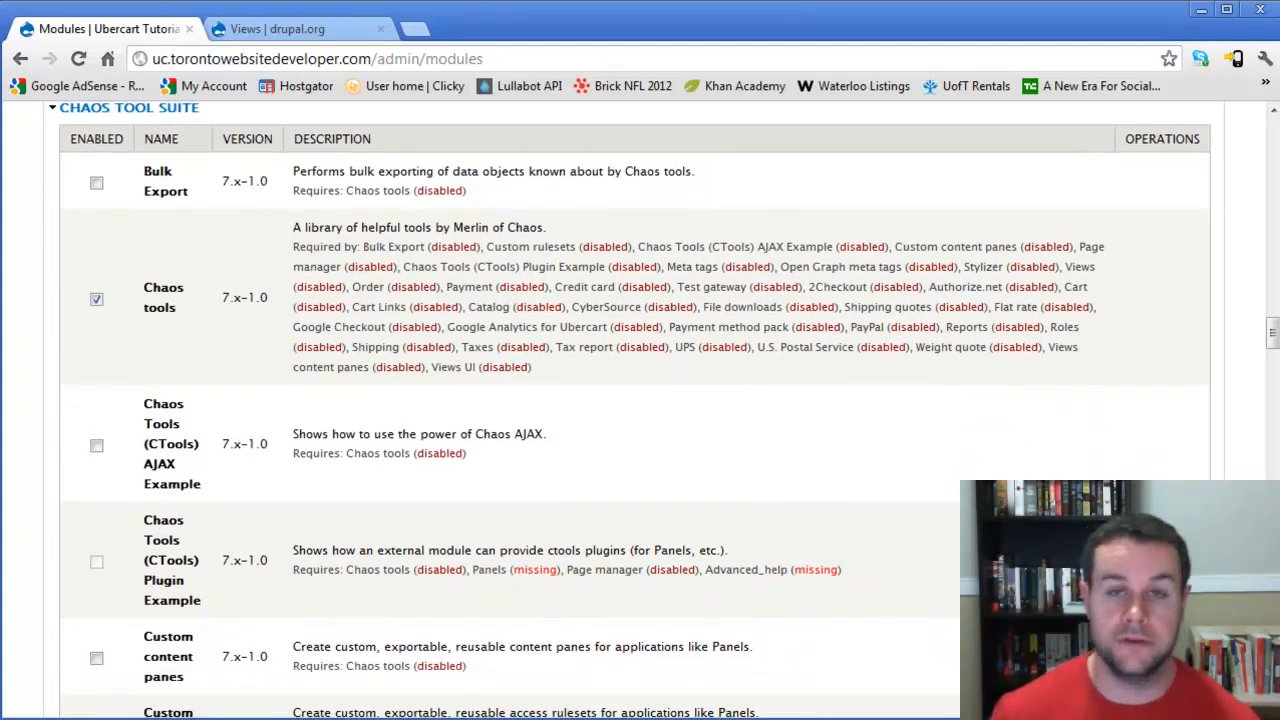
scroll(640, 410, "down", 1)
scroll(640, 410, "down", 3)
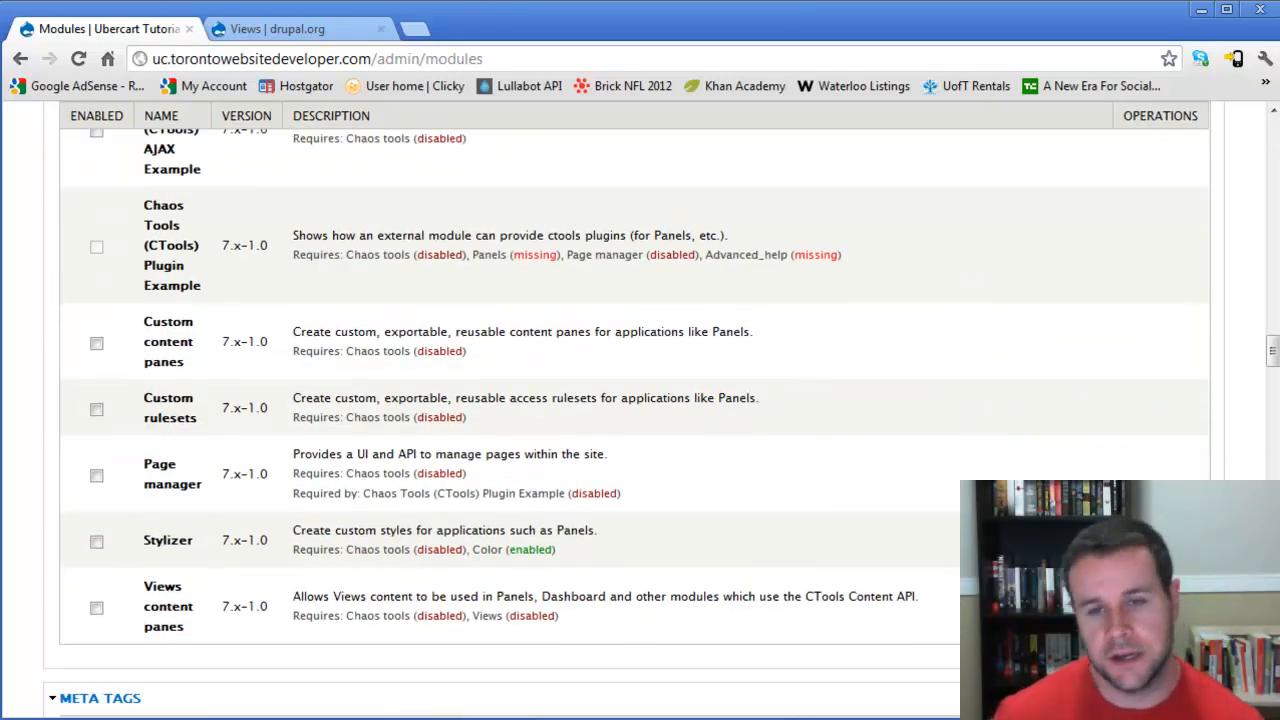
scroll(640, 410, "down", 3)
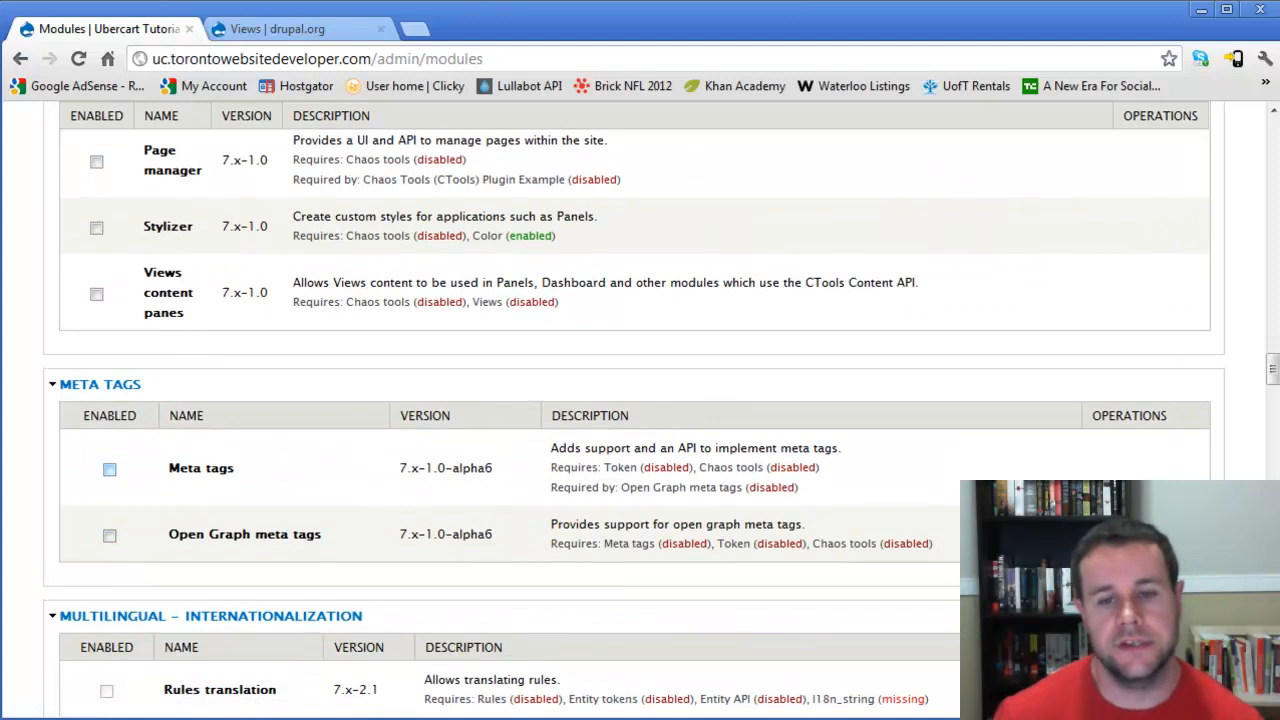
left_click(109, 469)
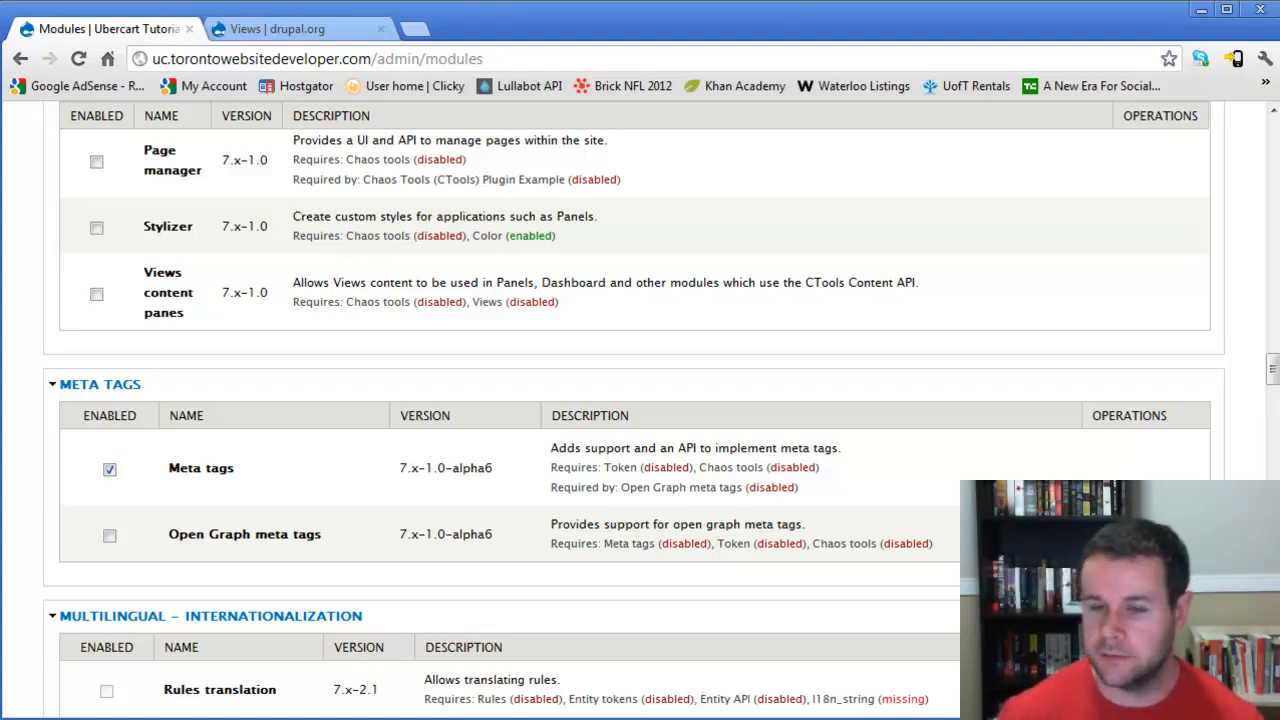
- Enable the Colorbox and Entity API modules in the Other section
scroll(109, 460, "down", 1)
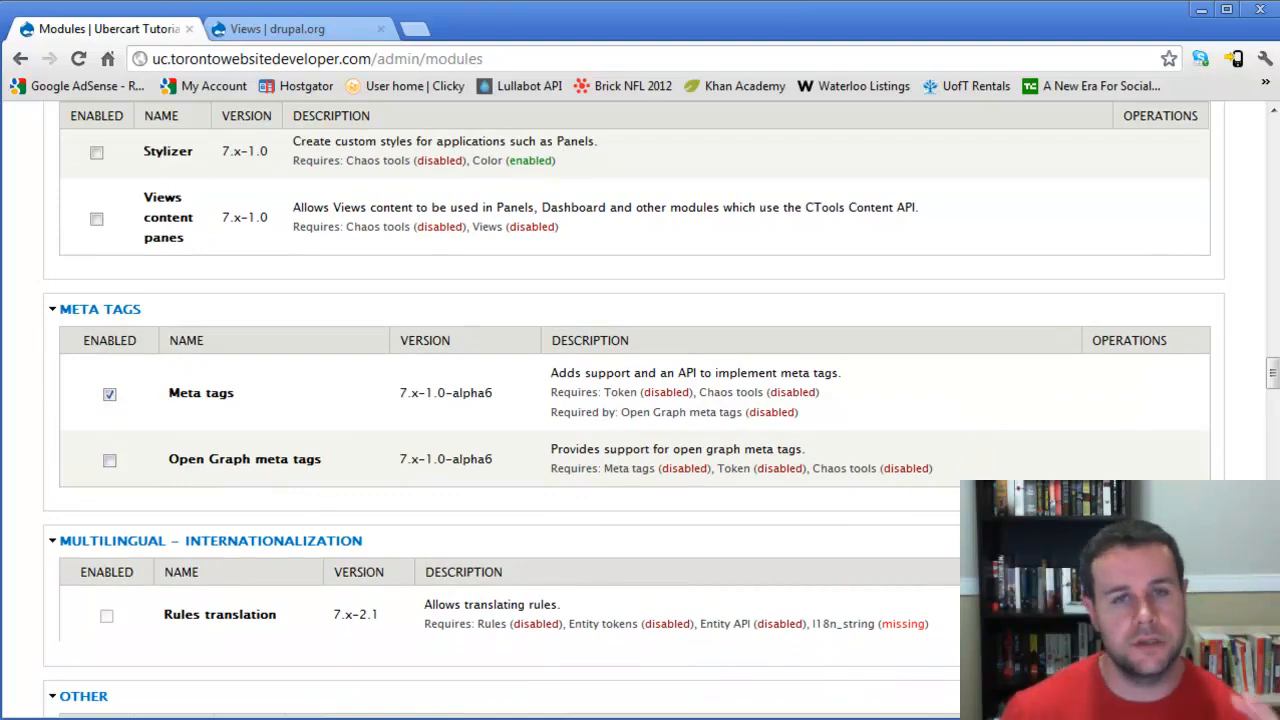
scroll(640, 400, "down", 1)
scroll(640, 400, "down", 1)
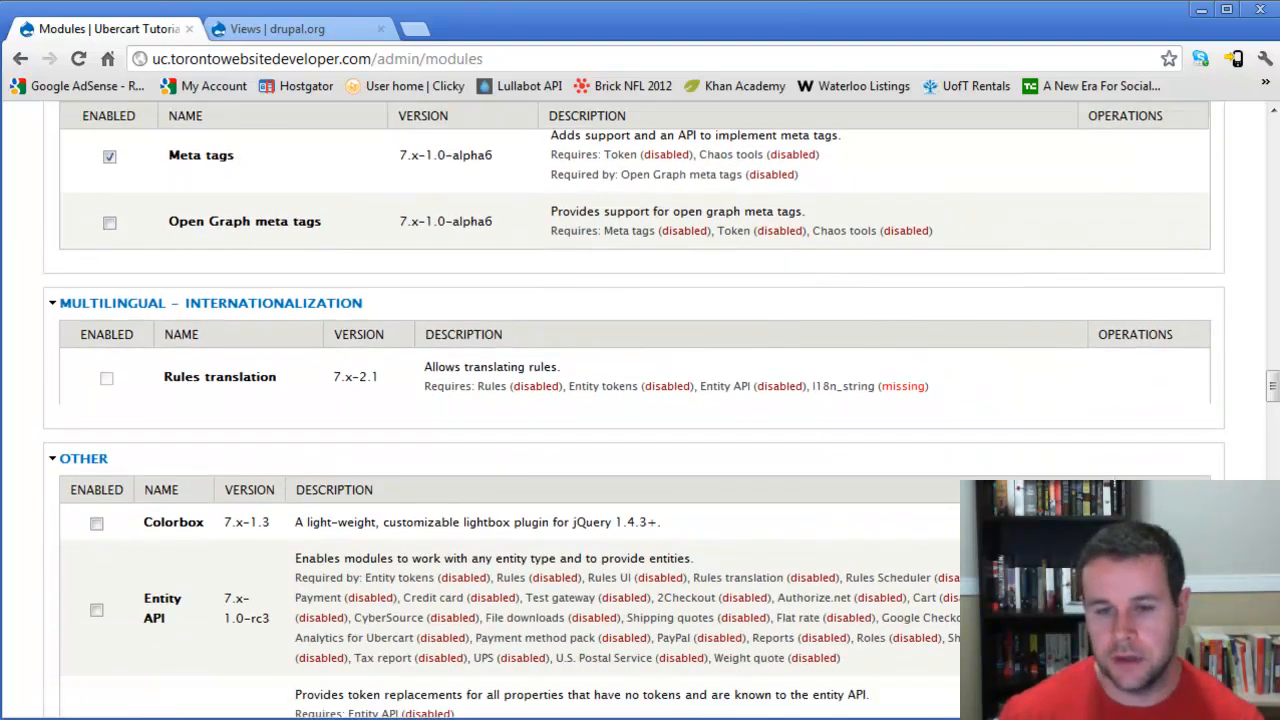
scroll(96, 335, "down", 2)
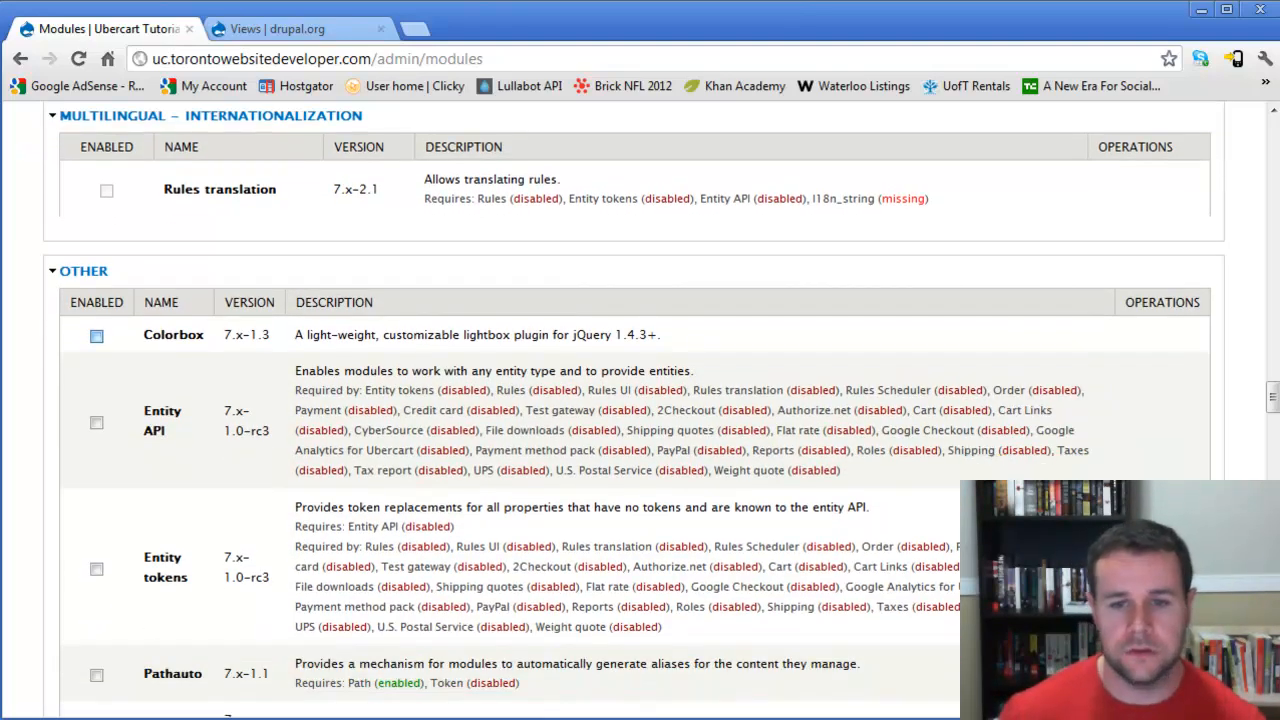
left_click(96, 335)
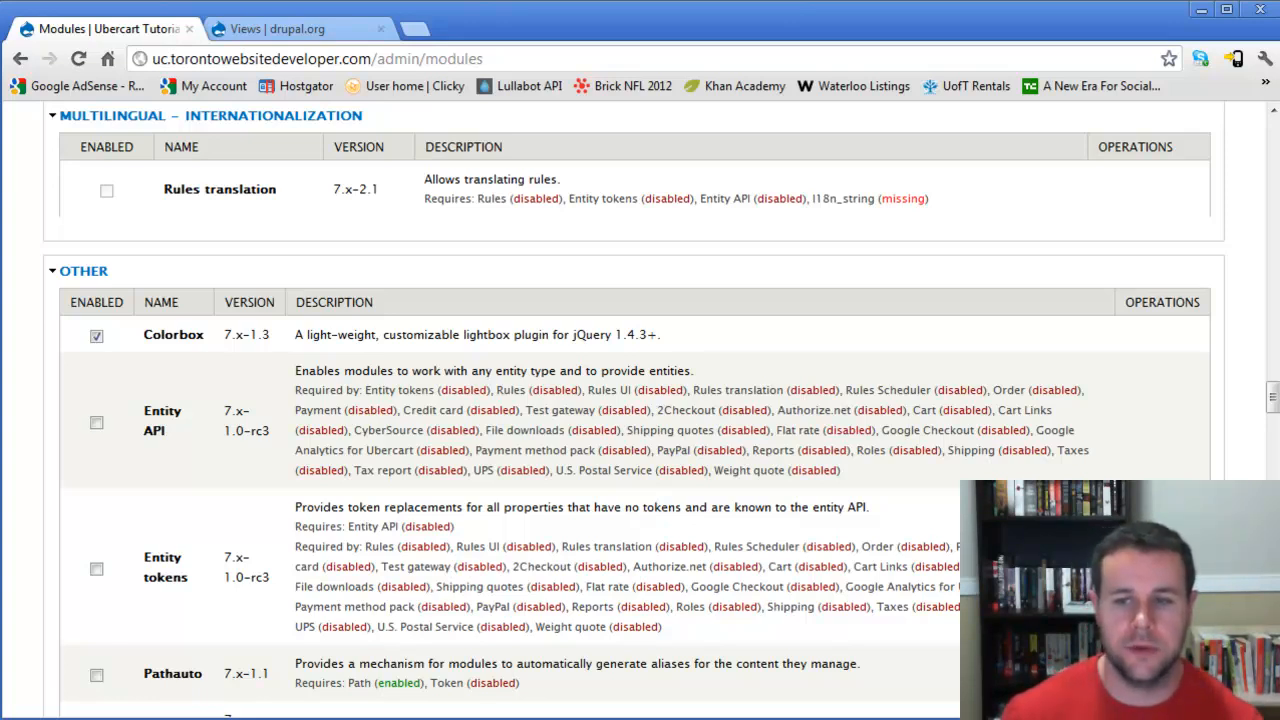
left_click_drag(661, 334, 556, 334)
left_click(412, 334)
triple_click(530, 334)
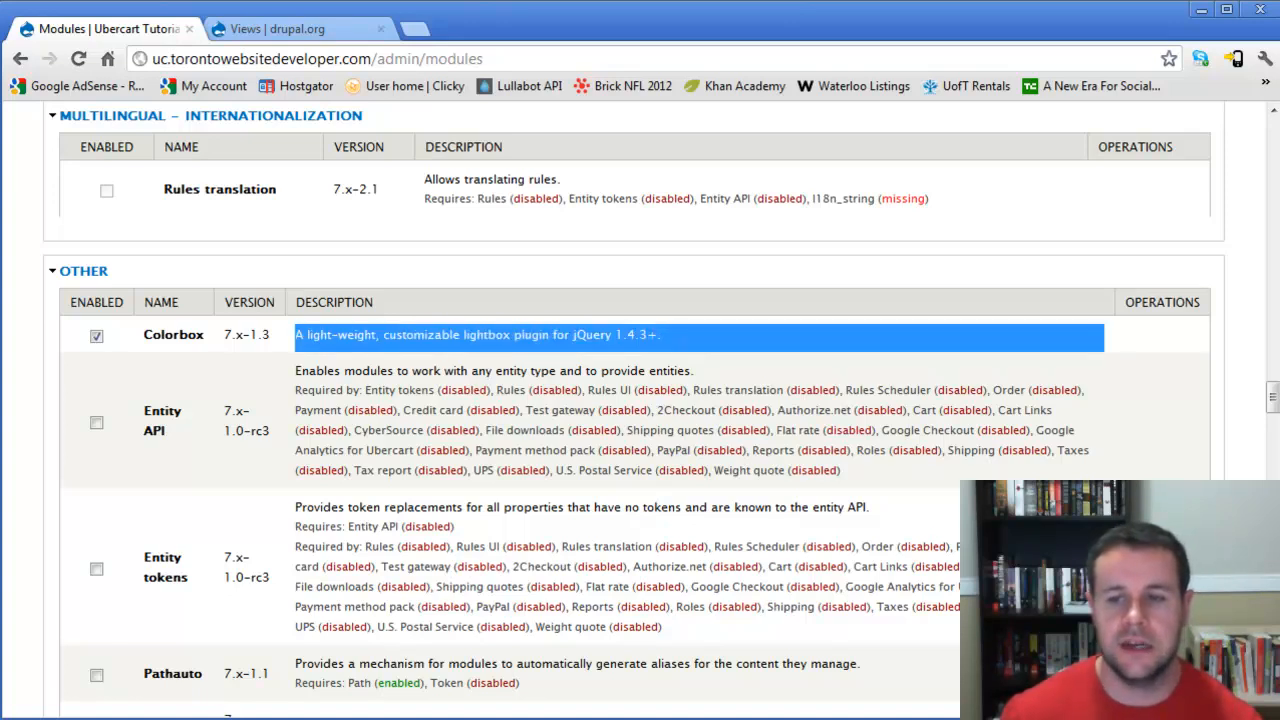
left_click(530, 335)
left_click(96, 422)
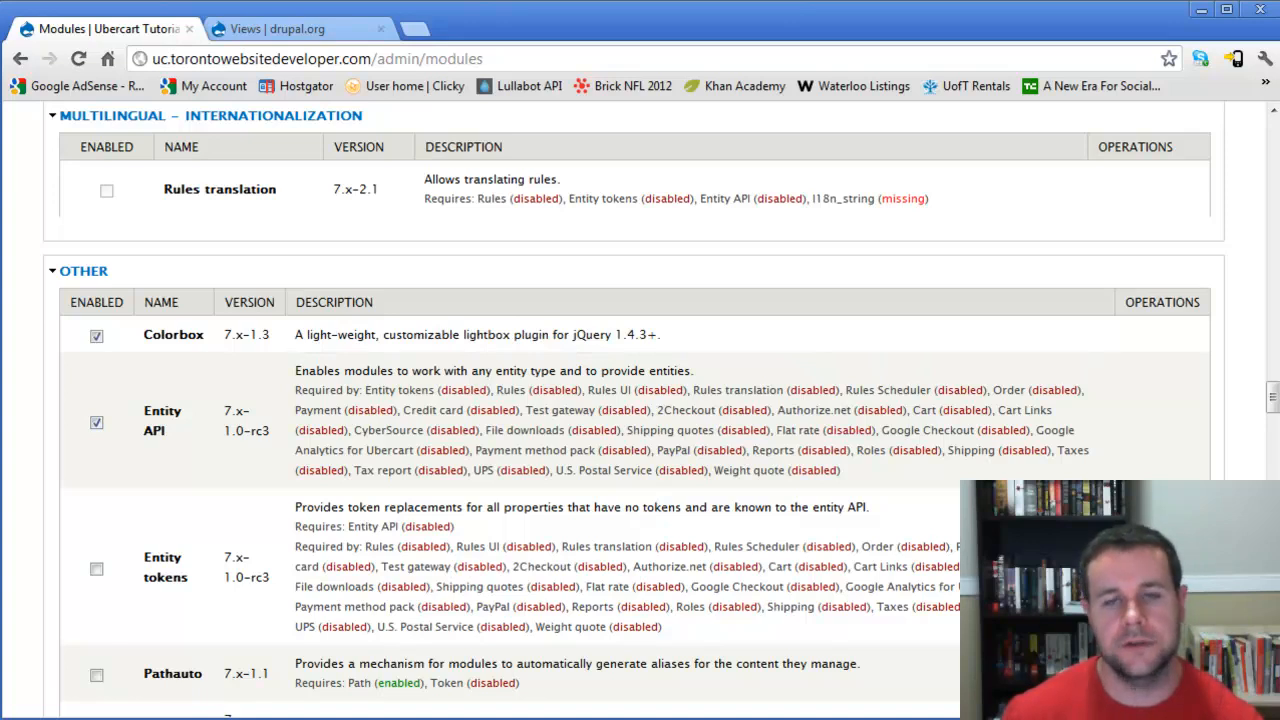
- Enable the Entity tokens and Pathauto modules
scroll(661, 407, "down", 1)
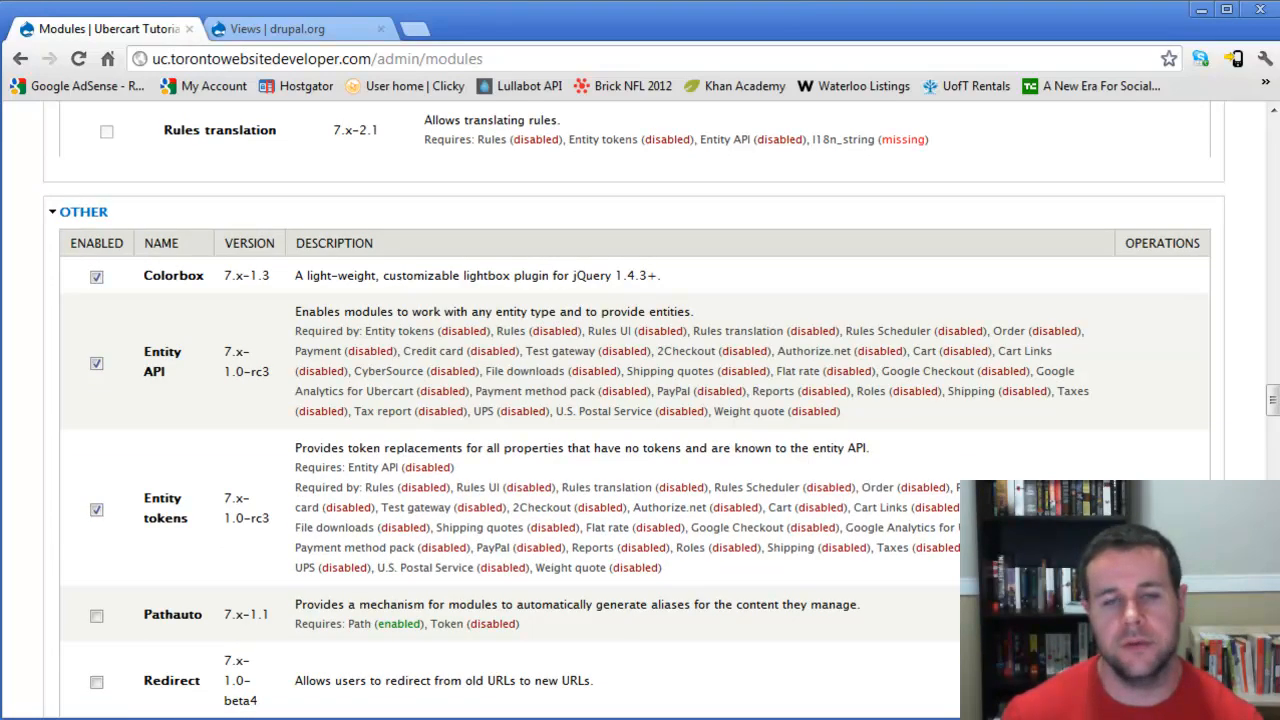
scroll(640, 410, "down", 4)
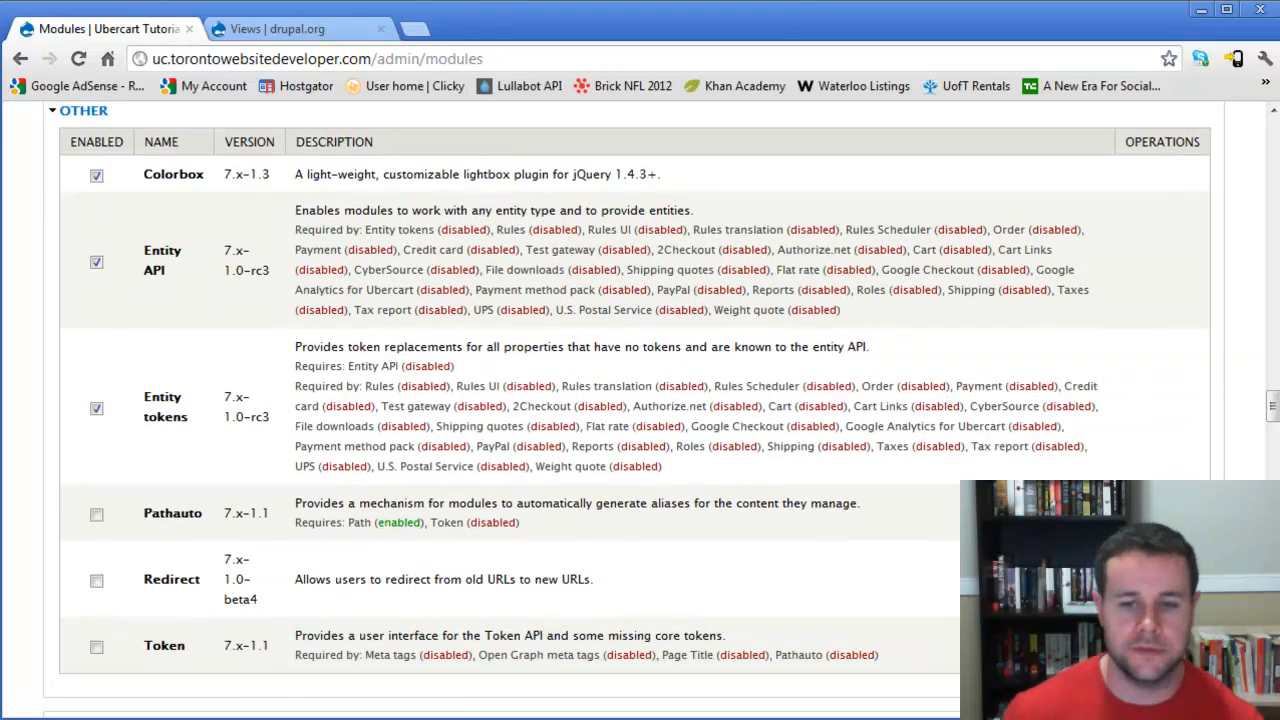
left_click(96, 404)
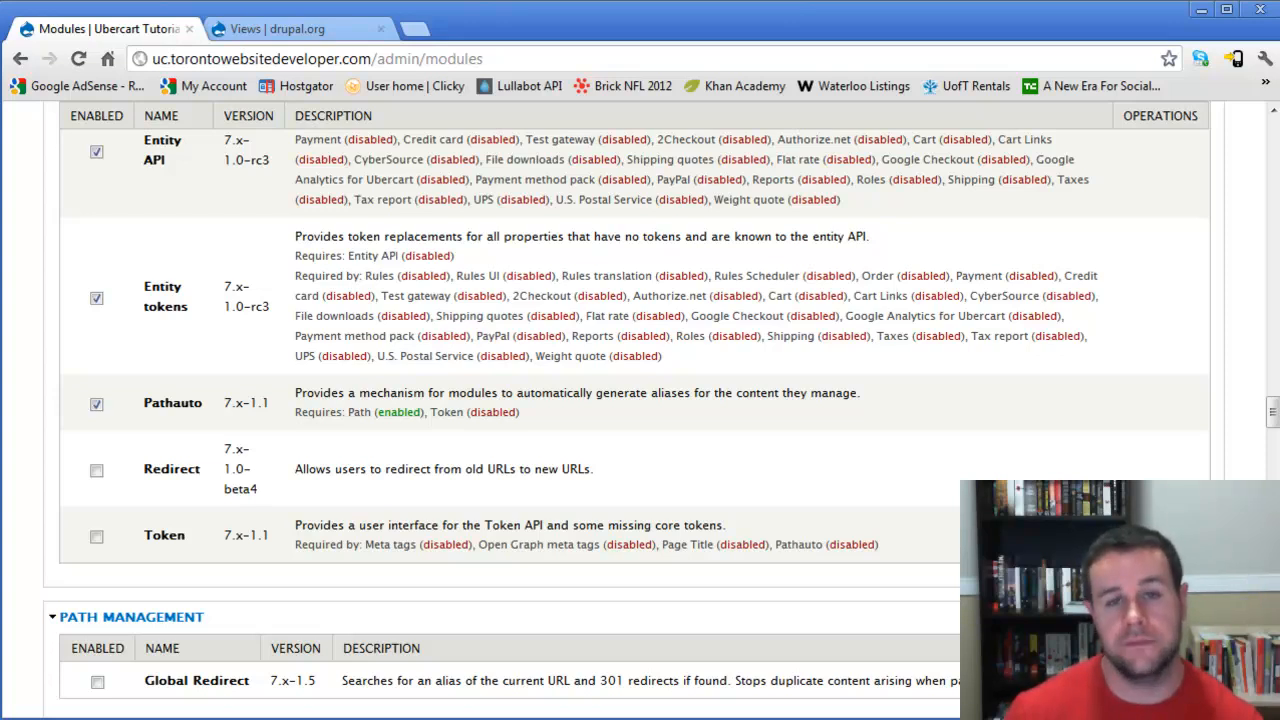
- Enable the Redirect and Token modules
scroll(635, 424, "down", 1)
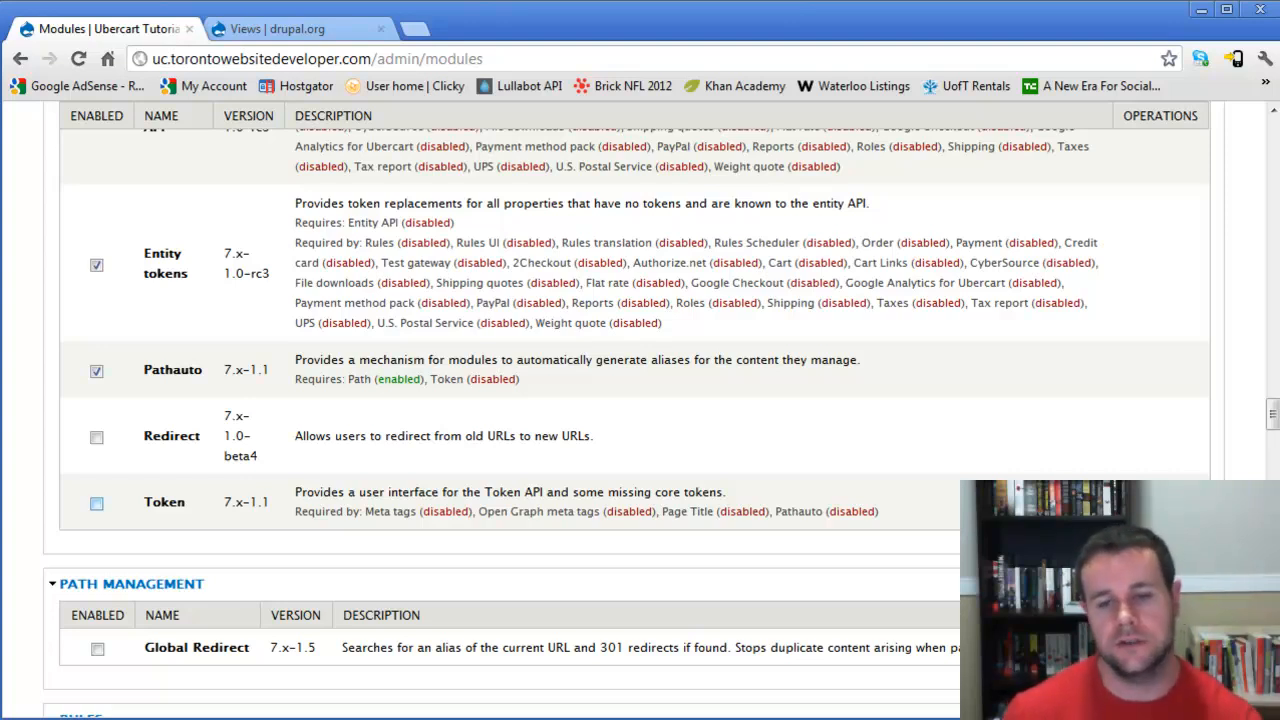
left_click(97, 438)
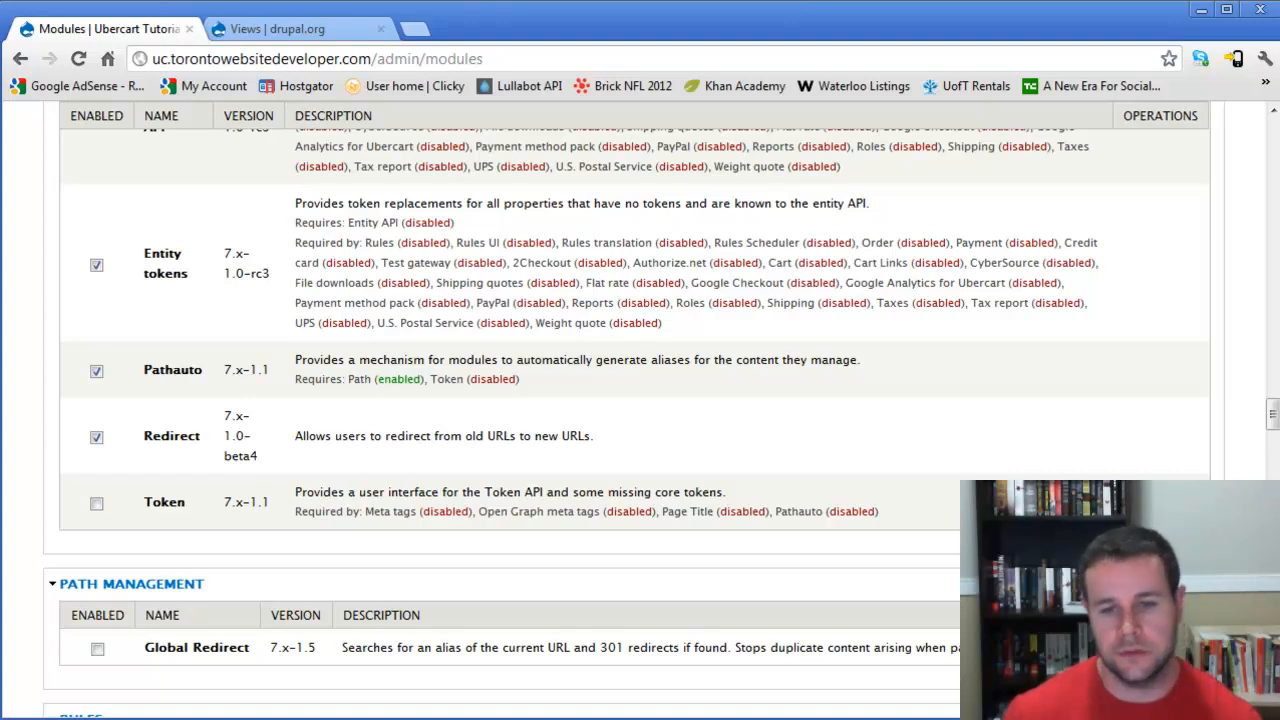
left_click(97, 503)
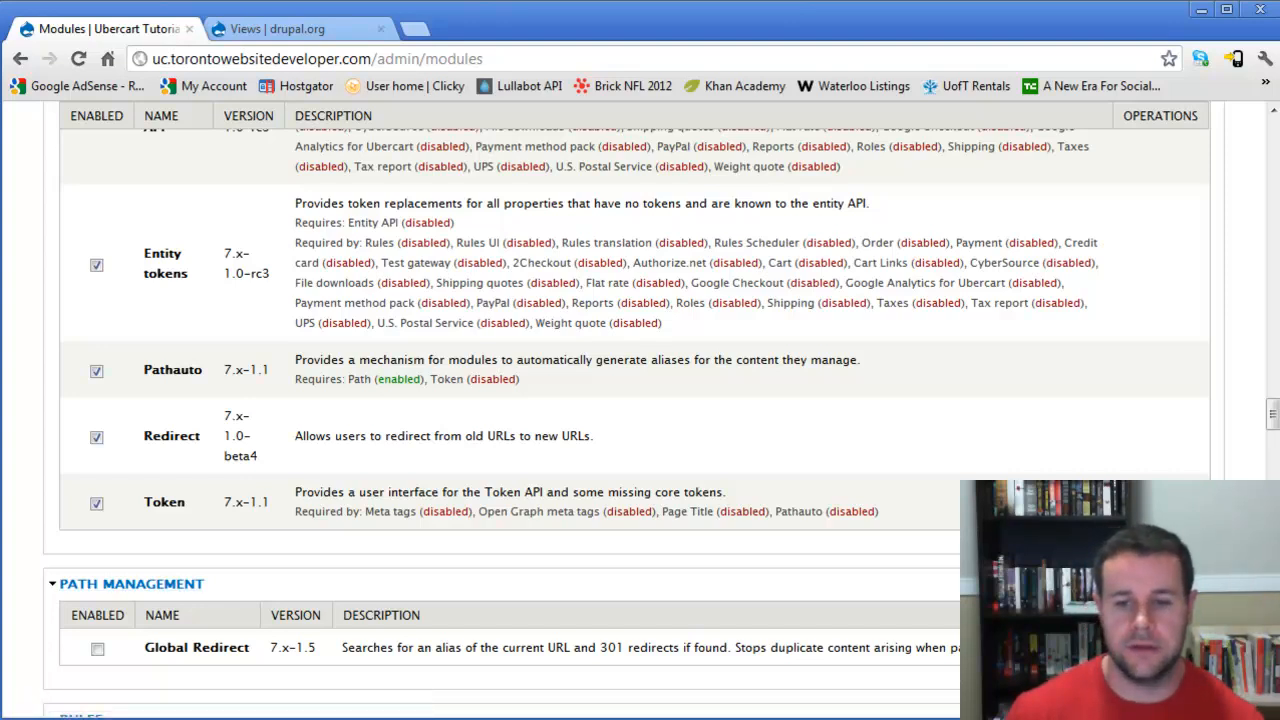
- Enable the Global Redirect module in the Path Management section
left_click_drag(675, 511, 737, 511)
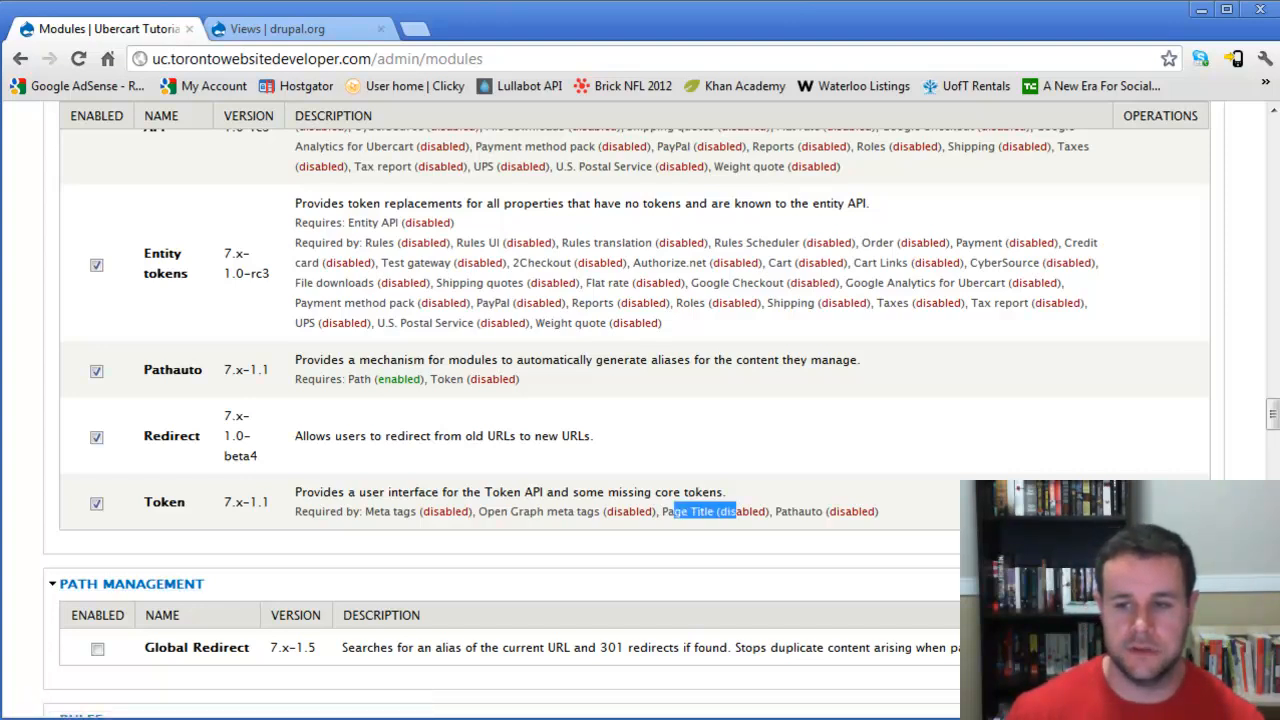
left_click(300, 556)
scroll(300, 556, "down", 2)
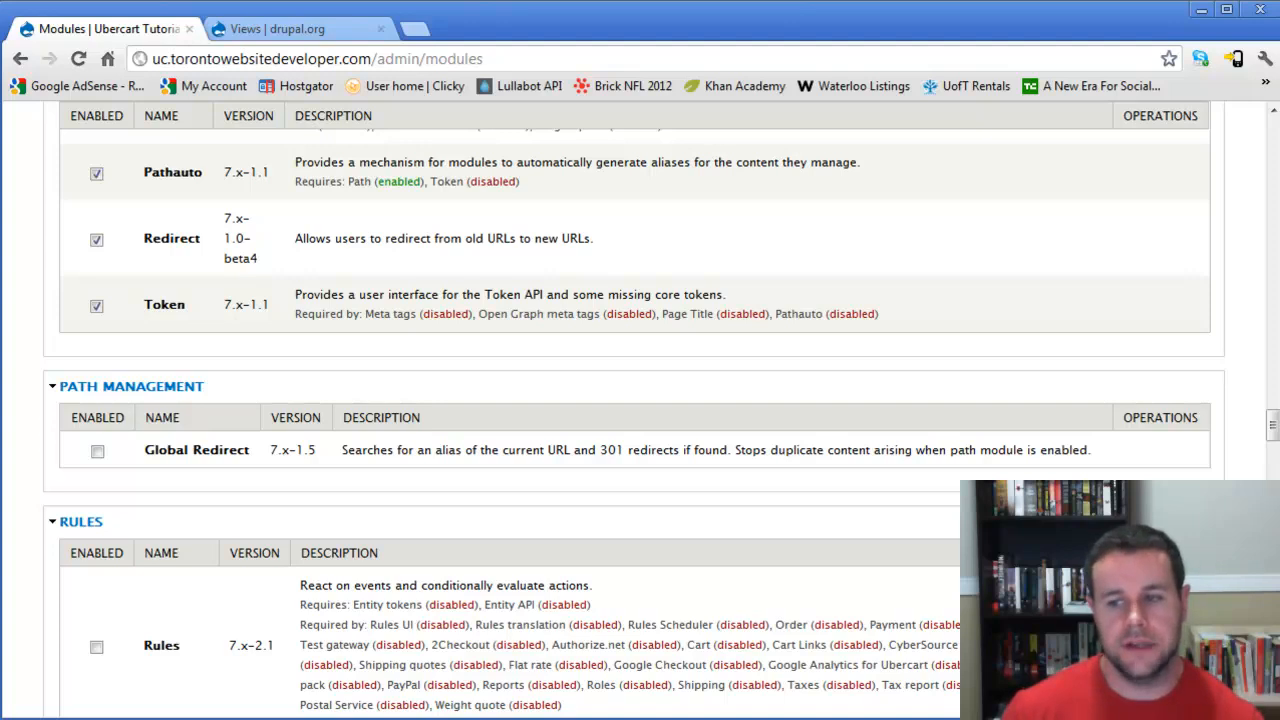
left_click(97, 452)
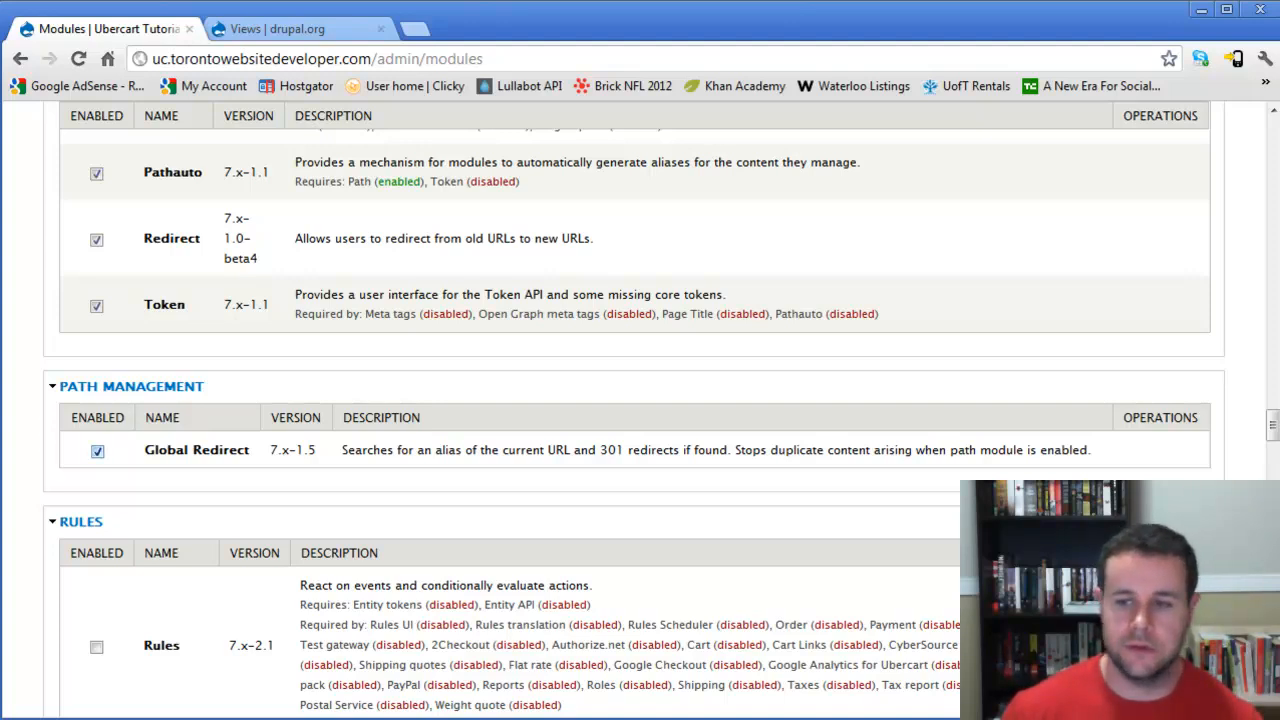
- Enable the Rules and Rules UI modules
scroll(640, 420, "down", 2)
scroll(640, 400, "down", 1)
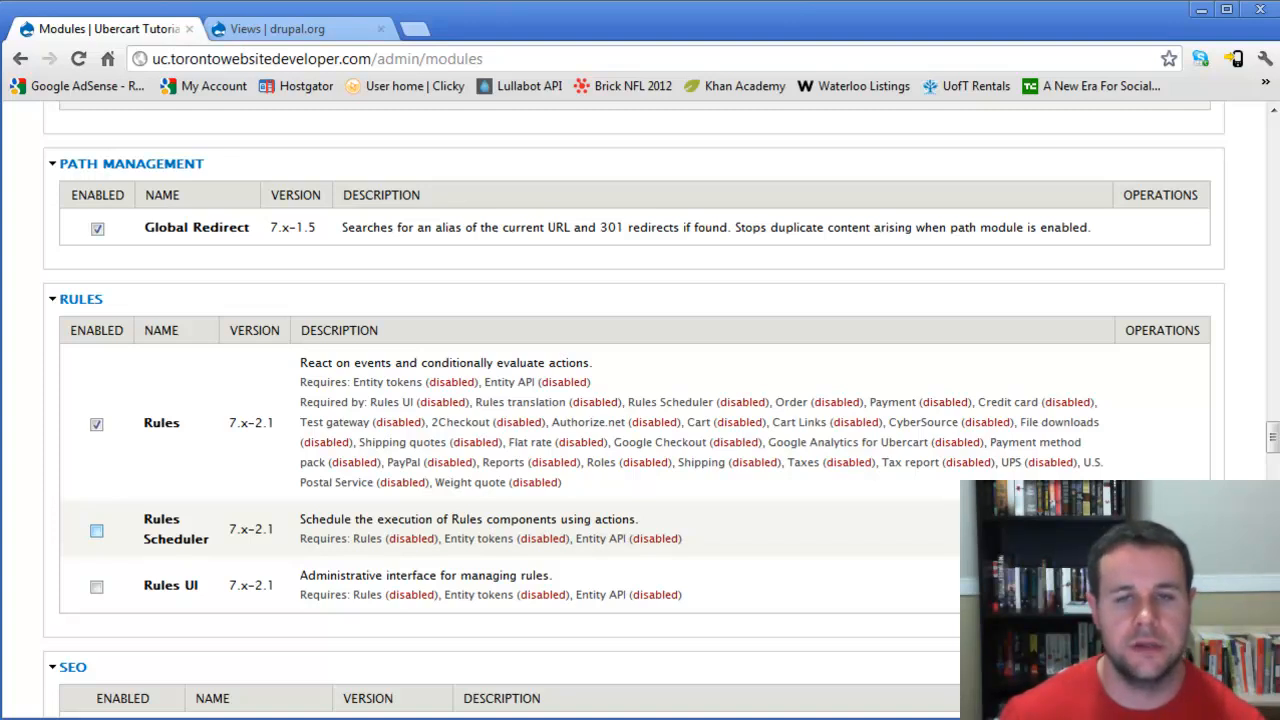
left_click(96, 586)
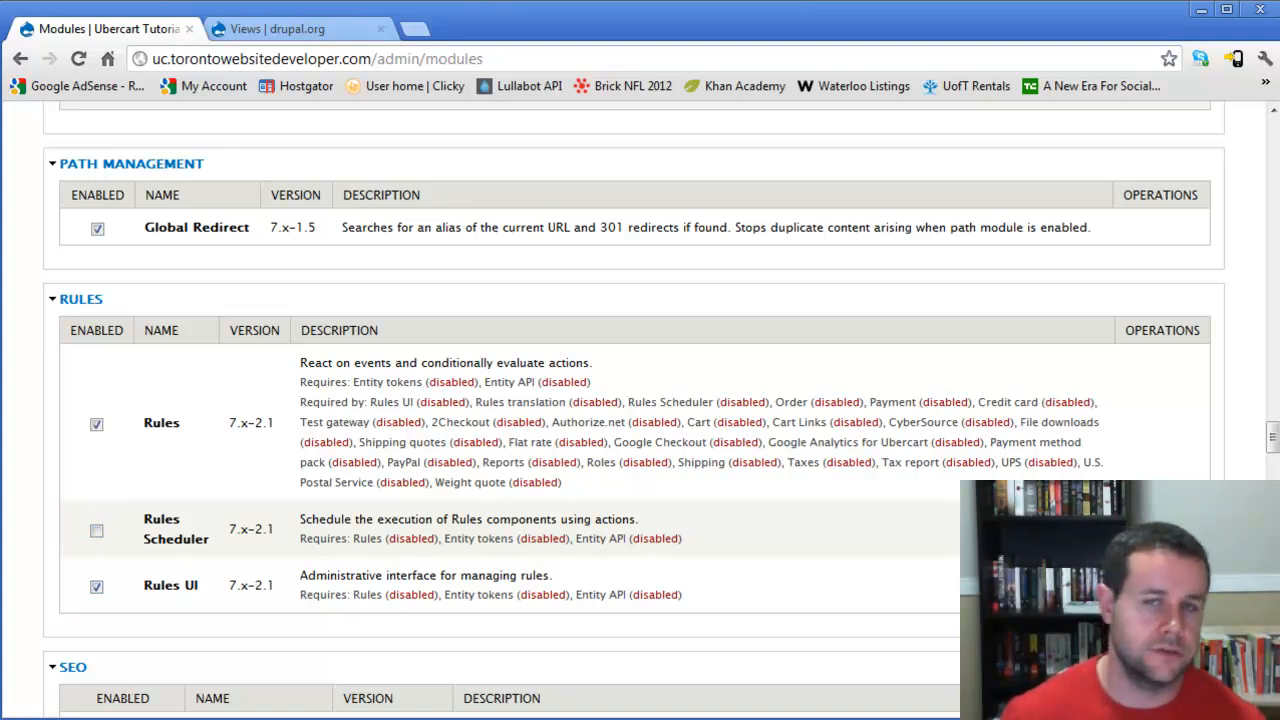
- Enable the Page Title and Google Analytics modules
scroll(640, 400, "down", 2)
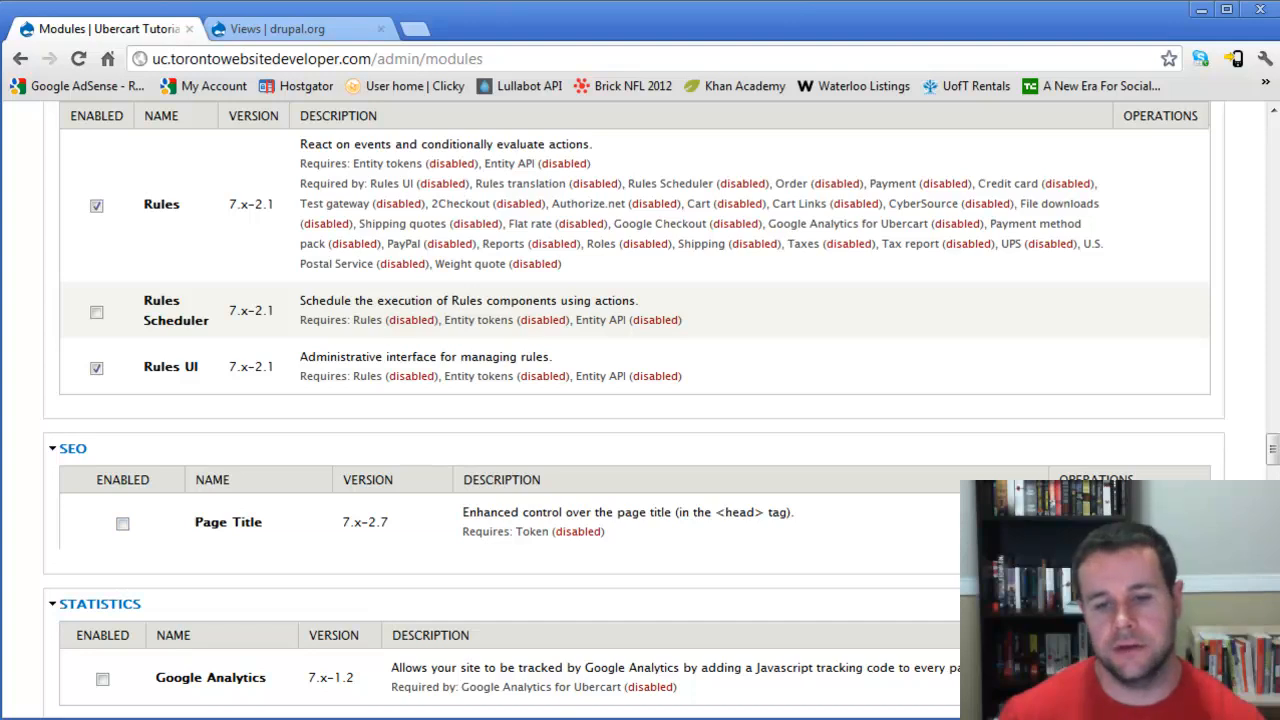
left_click(123, 524)
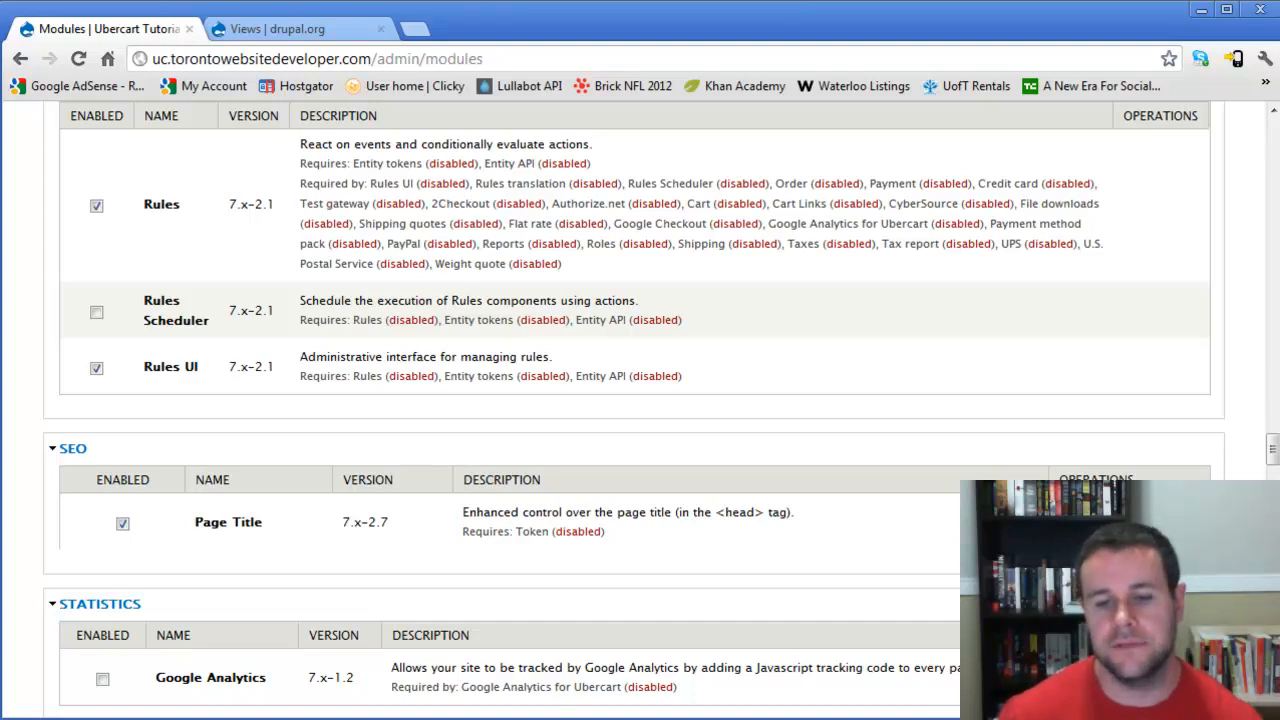
scroll(640, 420, "down", 2)
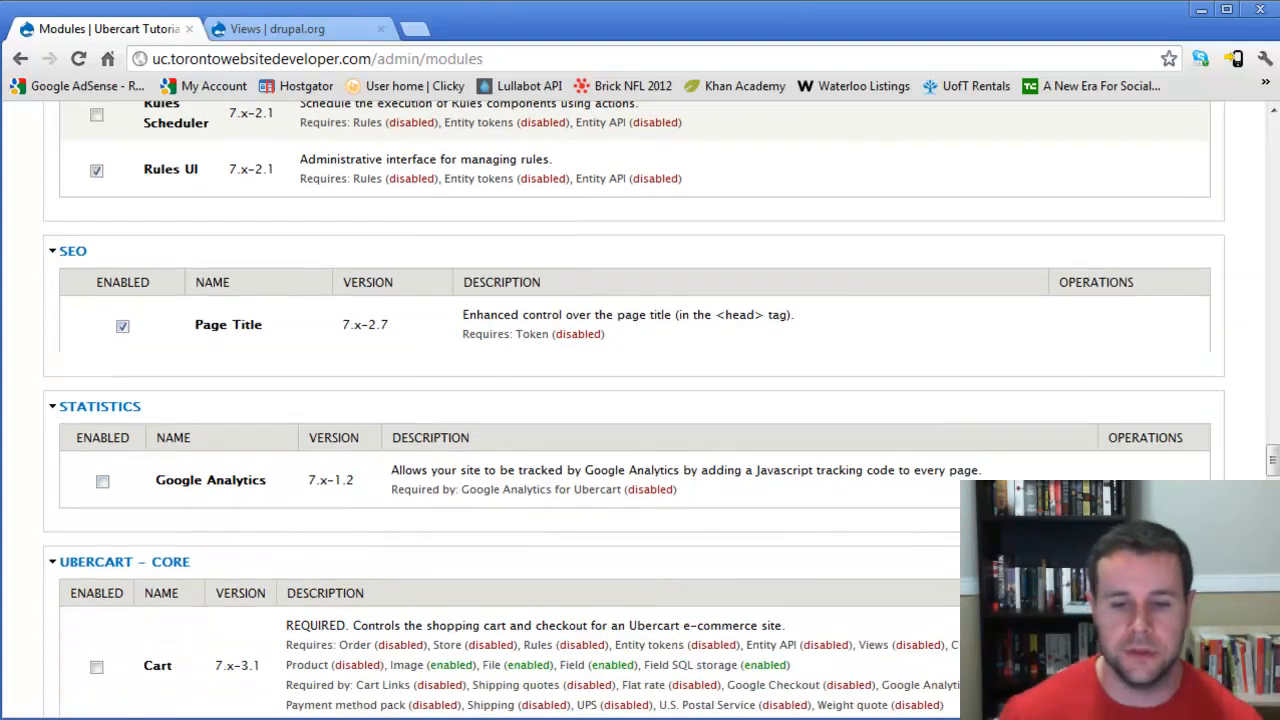
left_click(102, 482)
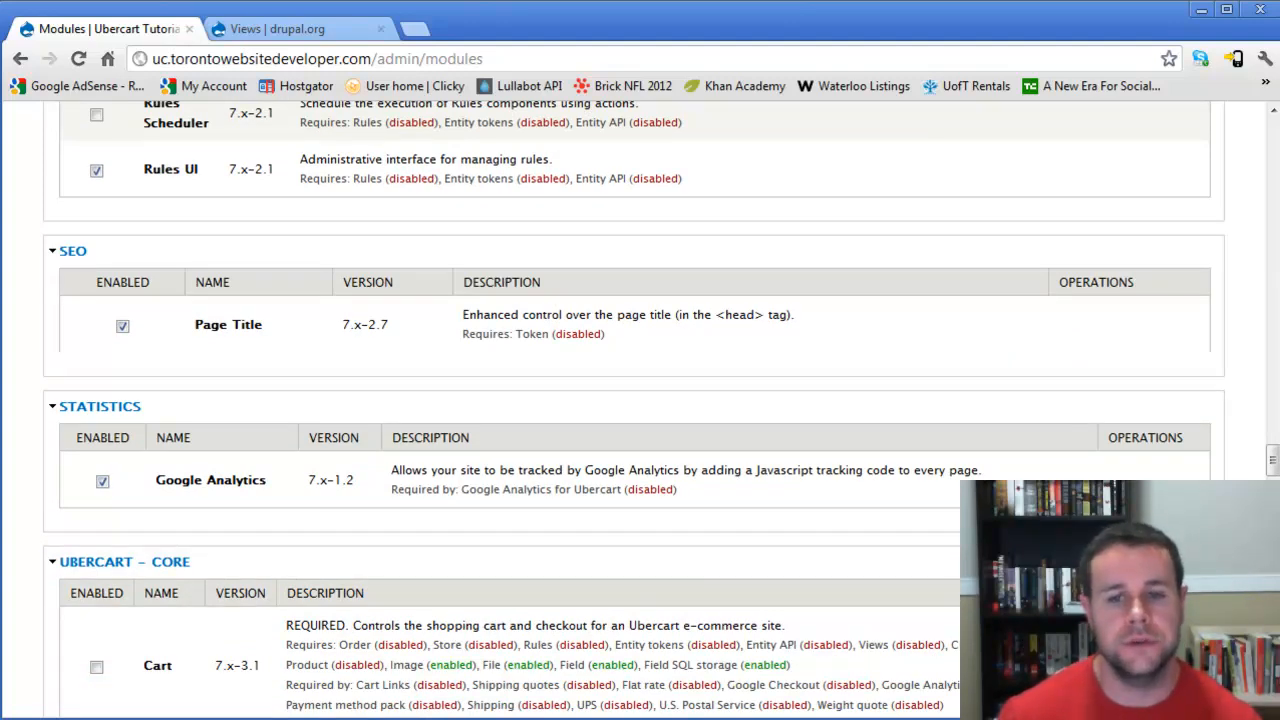
- Enable the required Ubercart Core modules: Cart, Order, Product and Store
scroll(120, 368, "down", 2)
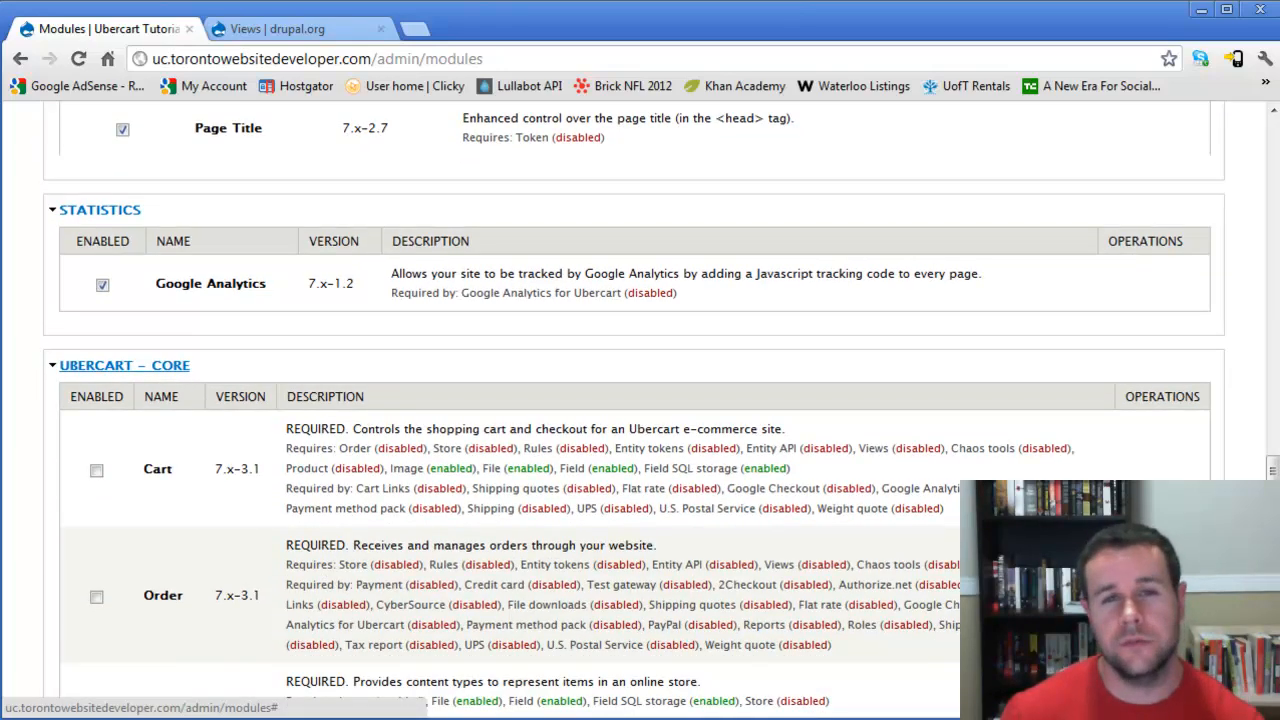
scroll(120, 368, "down", 1)
scroll(640, 410, "down", 8)
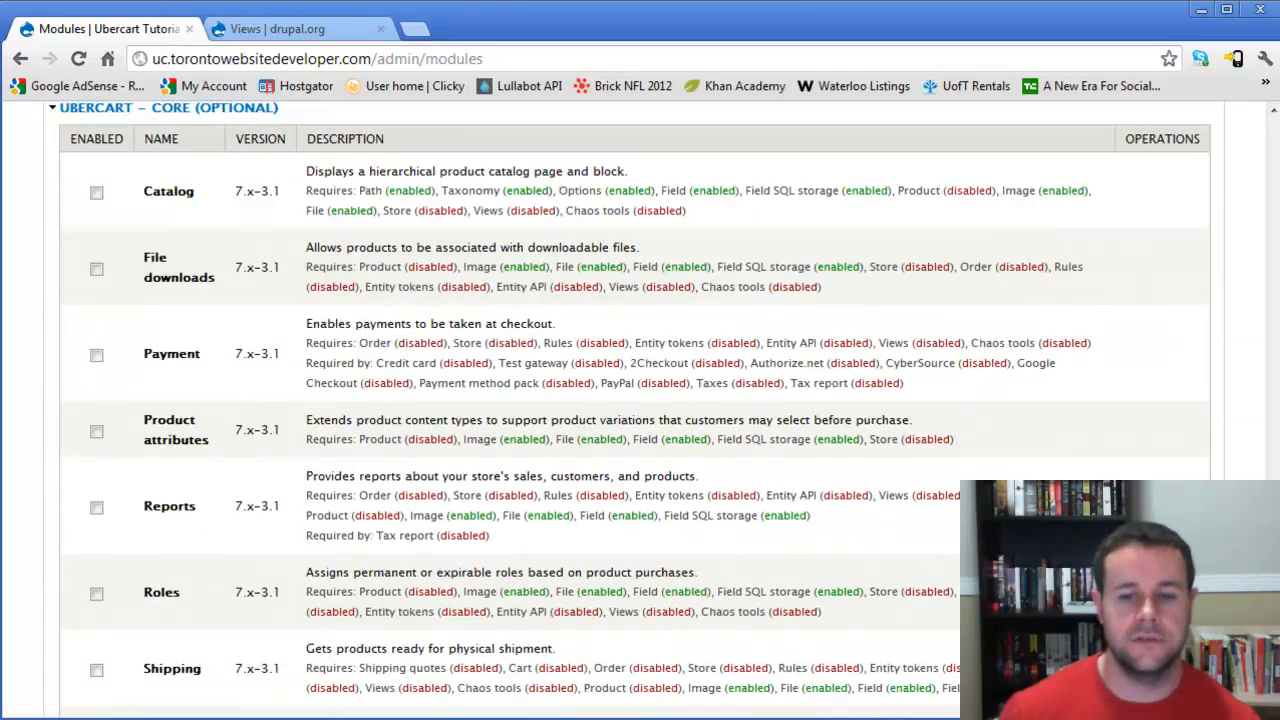
scroll(640, 410, "up", 2)
scroll(640, 410, "up", 6)
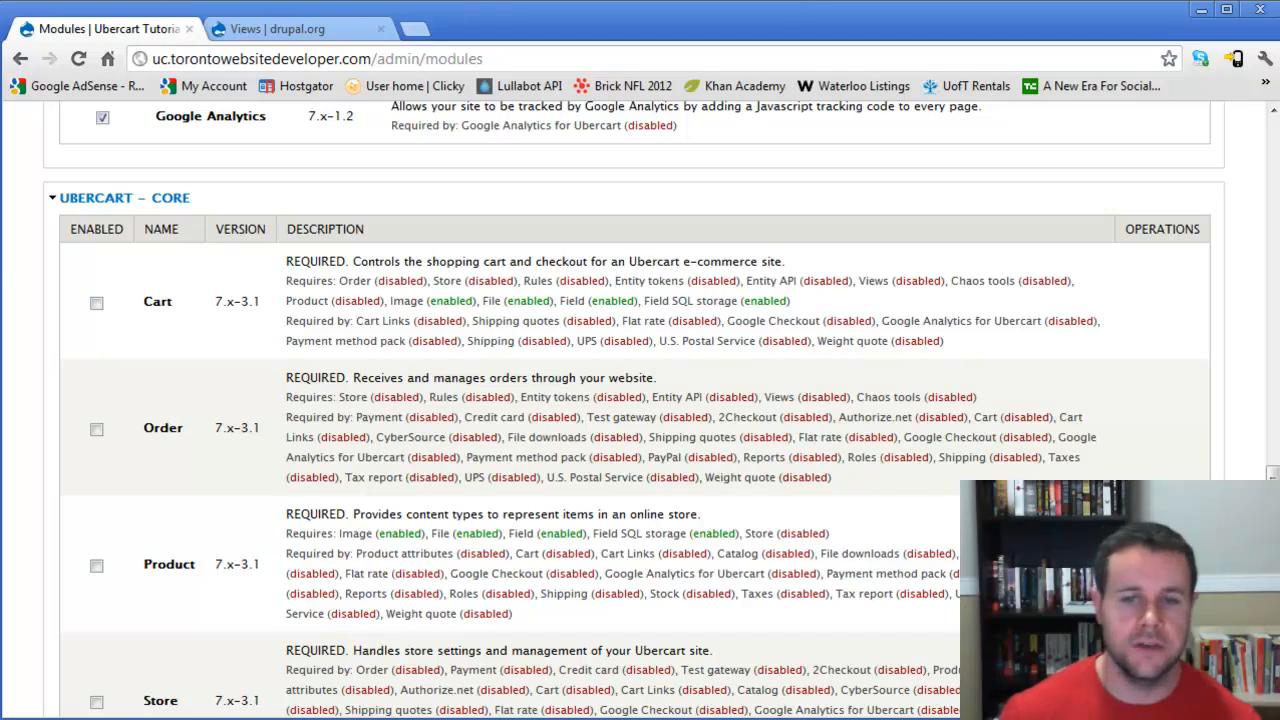
left_click(97, 303)
left_click(97, 429)
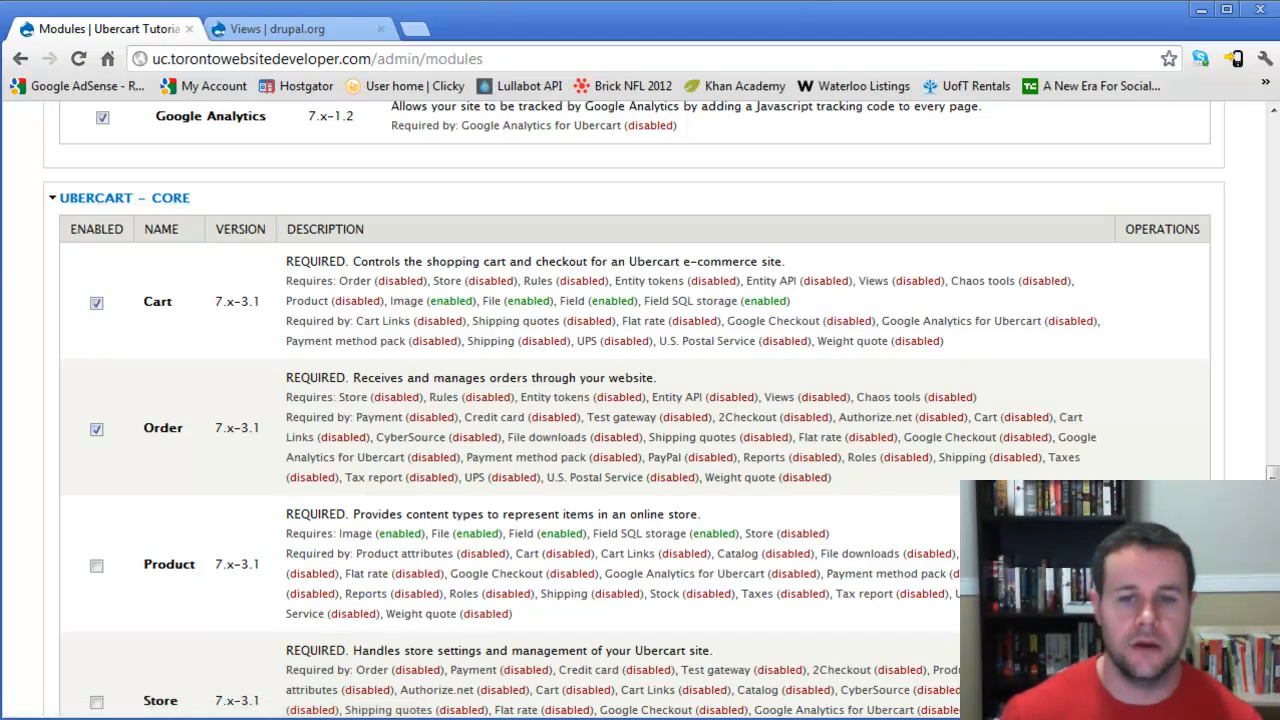
scroll(634, 408, "down", 1)
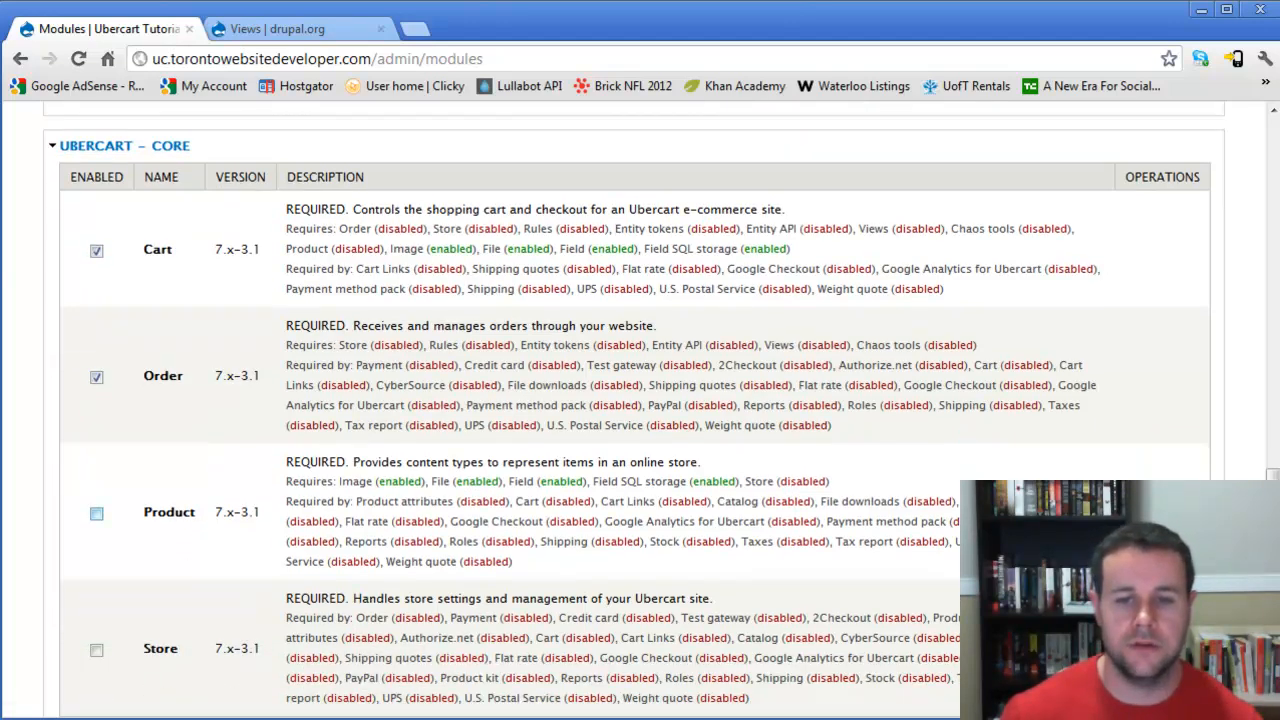
left_click(96, 513)
scroll(96, 513, "down", 2)
left_click(96, 570)
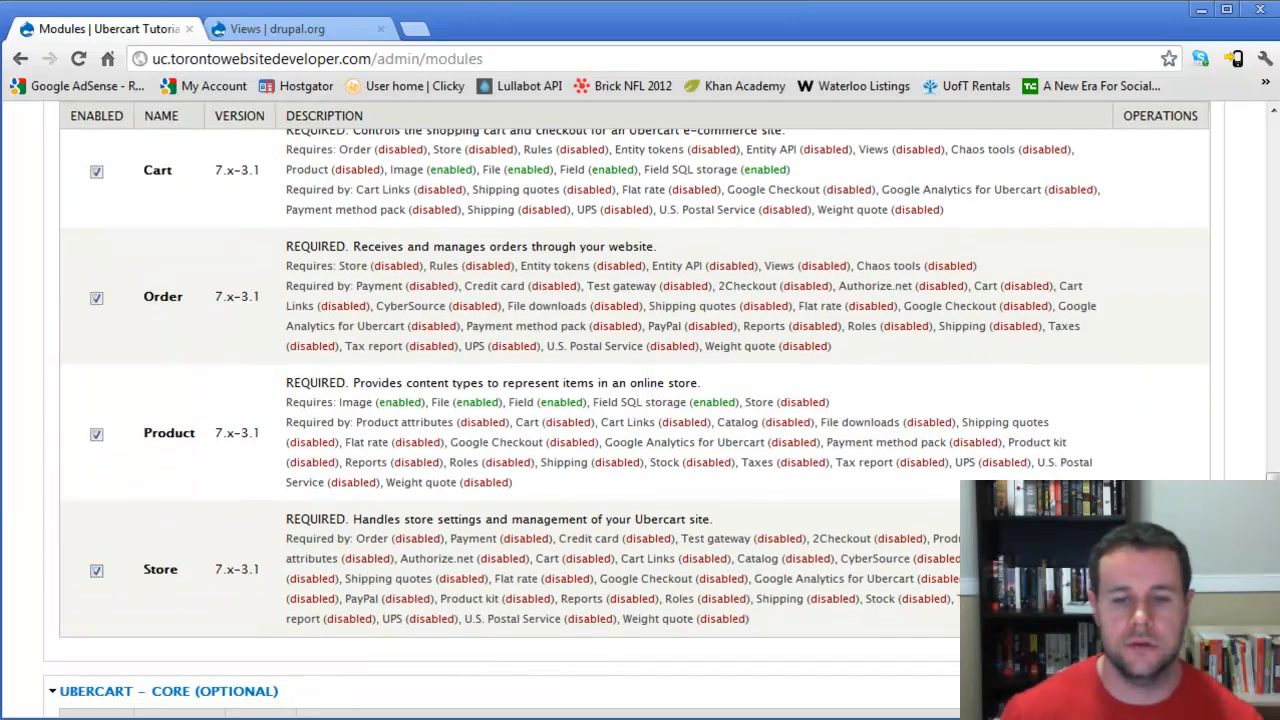
- Enable Catalog, File downloads, Payment, Product attributes, Reports and Roles in Ubercart Core (Optional)
scroll(634, 400, "down", 8)
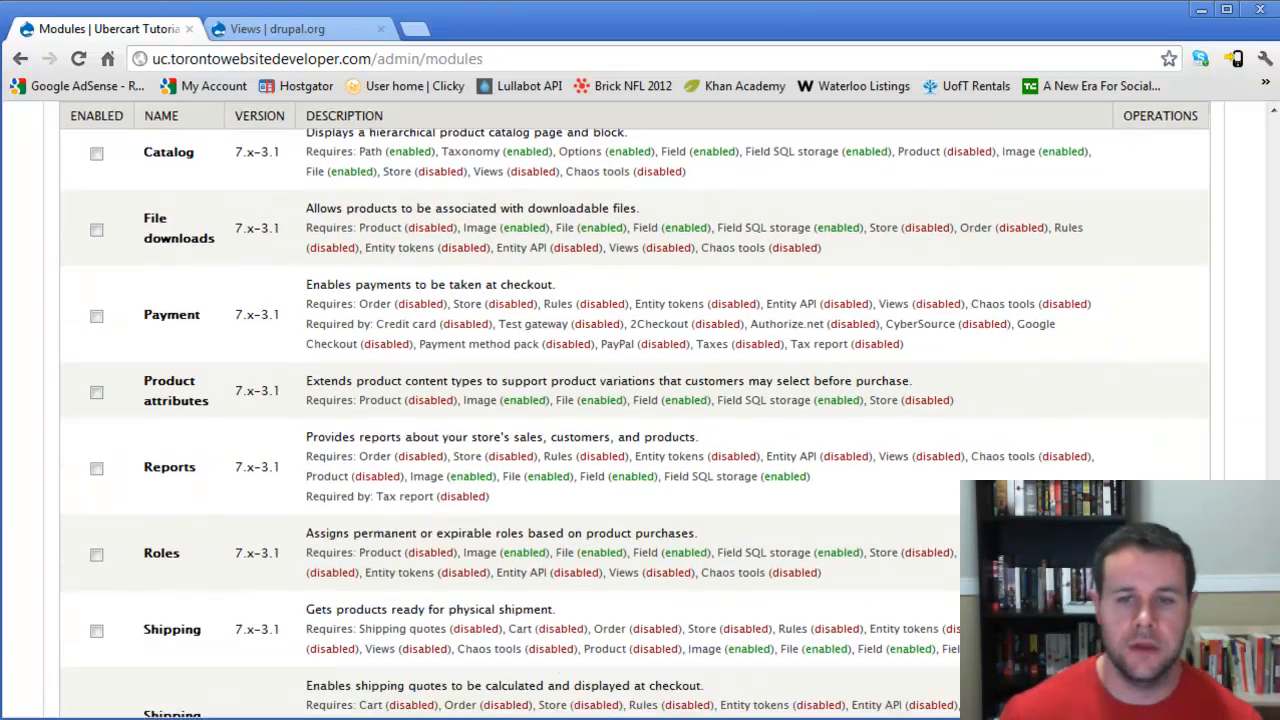
left_click(96, 153)
left_click(96, 229)
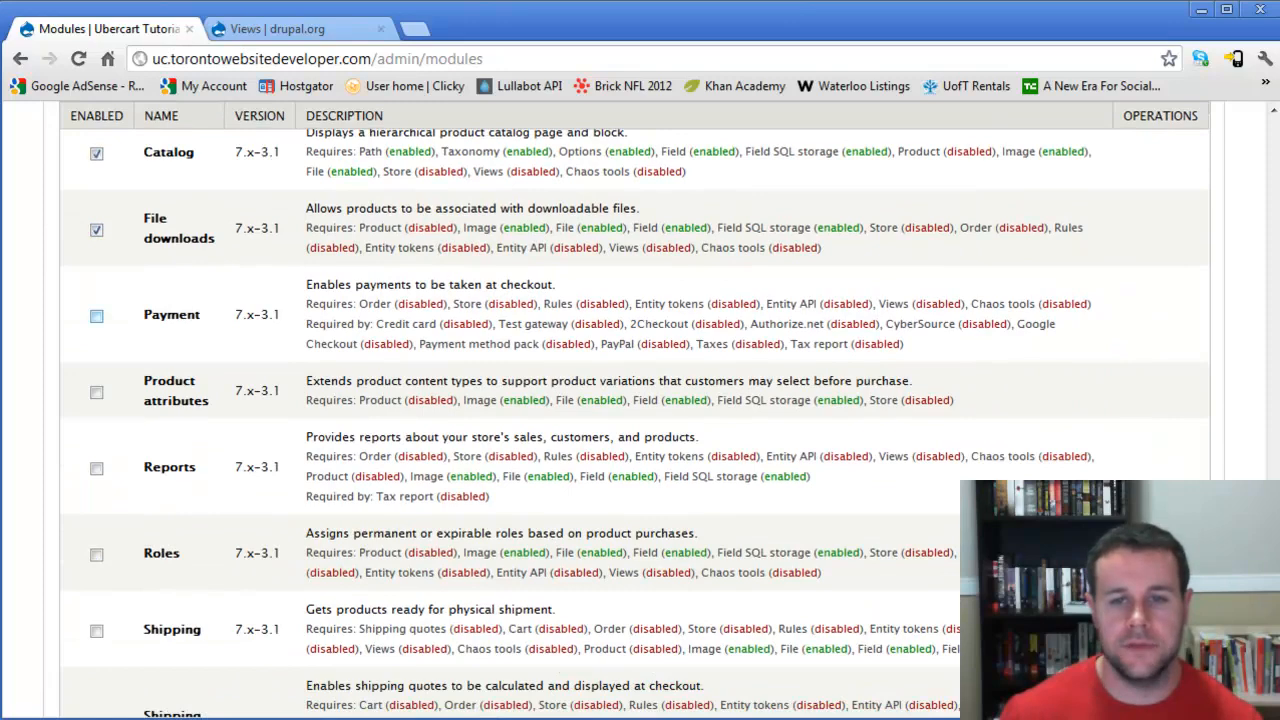
left_click(96, 391)
left_click(96, 468)
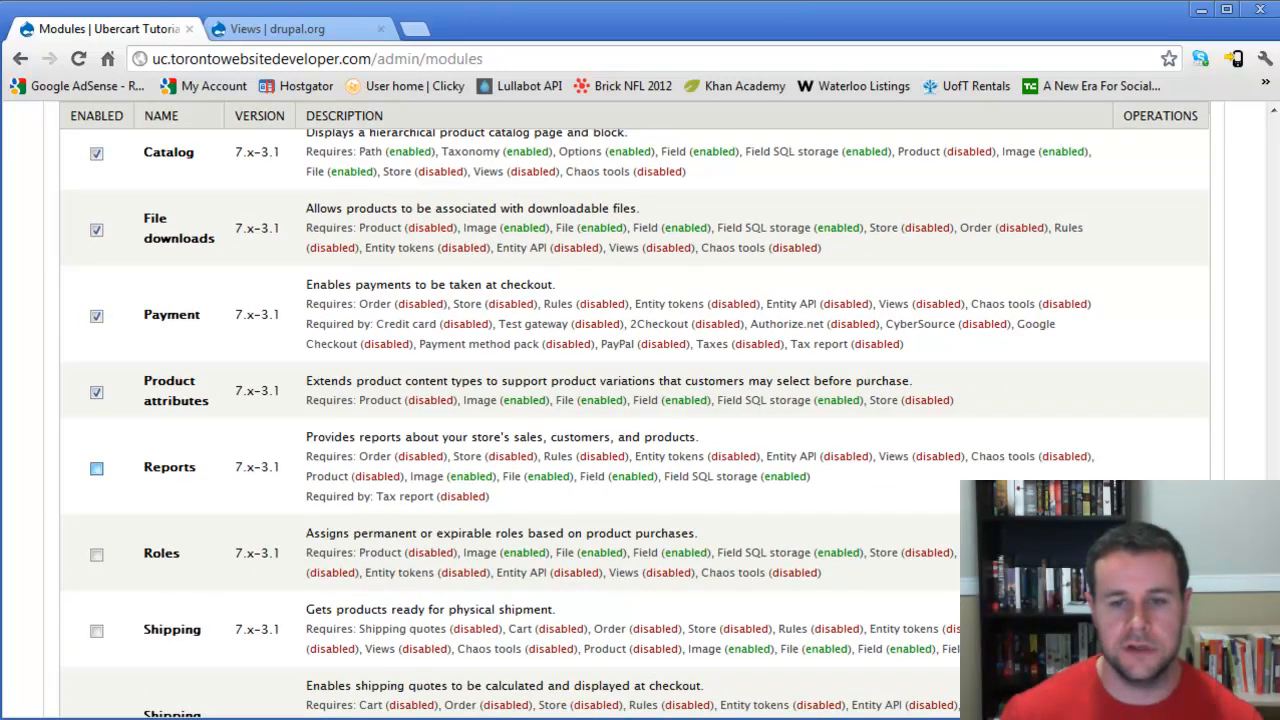
left_click(96, 553)
- Enable the Shipping, Shipping quotes and Tax report modules in Ubercart Core (Optional)
scroll(96, 553, "down", 1)
left_click(96, 556)
scroll(96, 556, "down", 1)
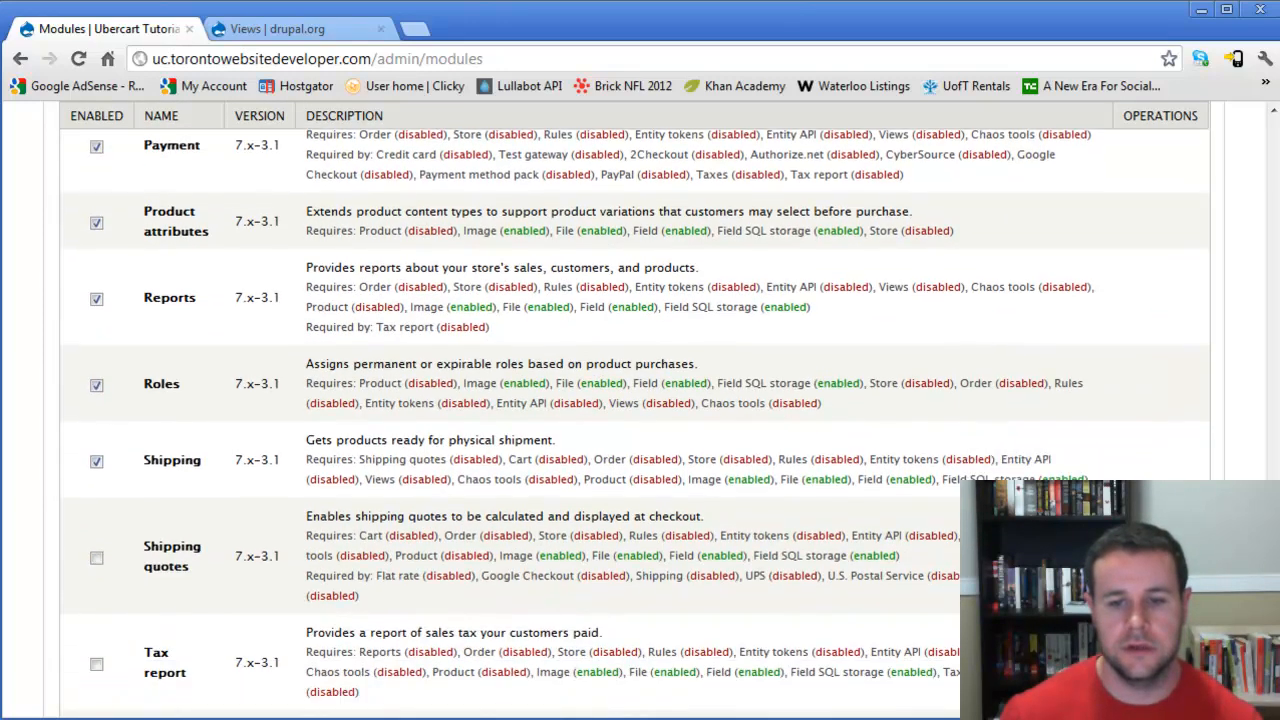
left_click(96, 557)
scroll(96, 557, "down", 1)
scroll(96, 590, "down", 1)
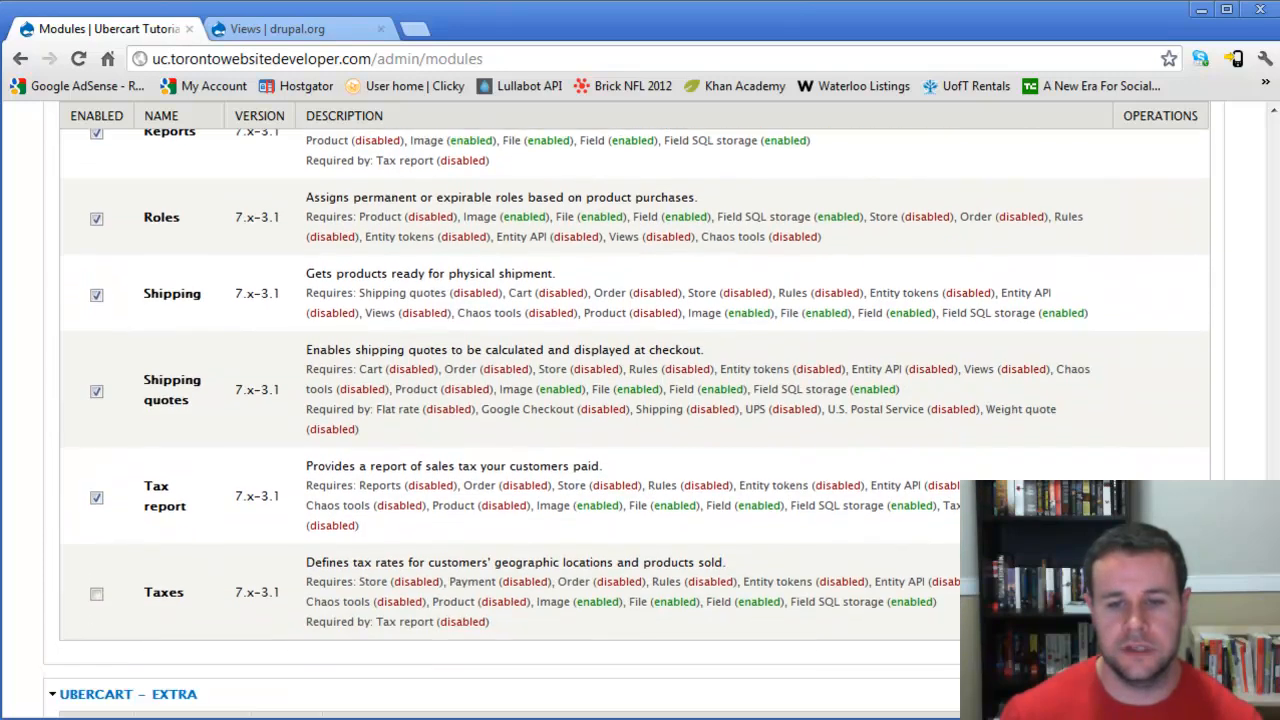
- Enable Cart Links, Google Analytics for Ubercart, Product kit and Stock in the Ubercart Extra section
scroll(96, 590, "up", 4)
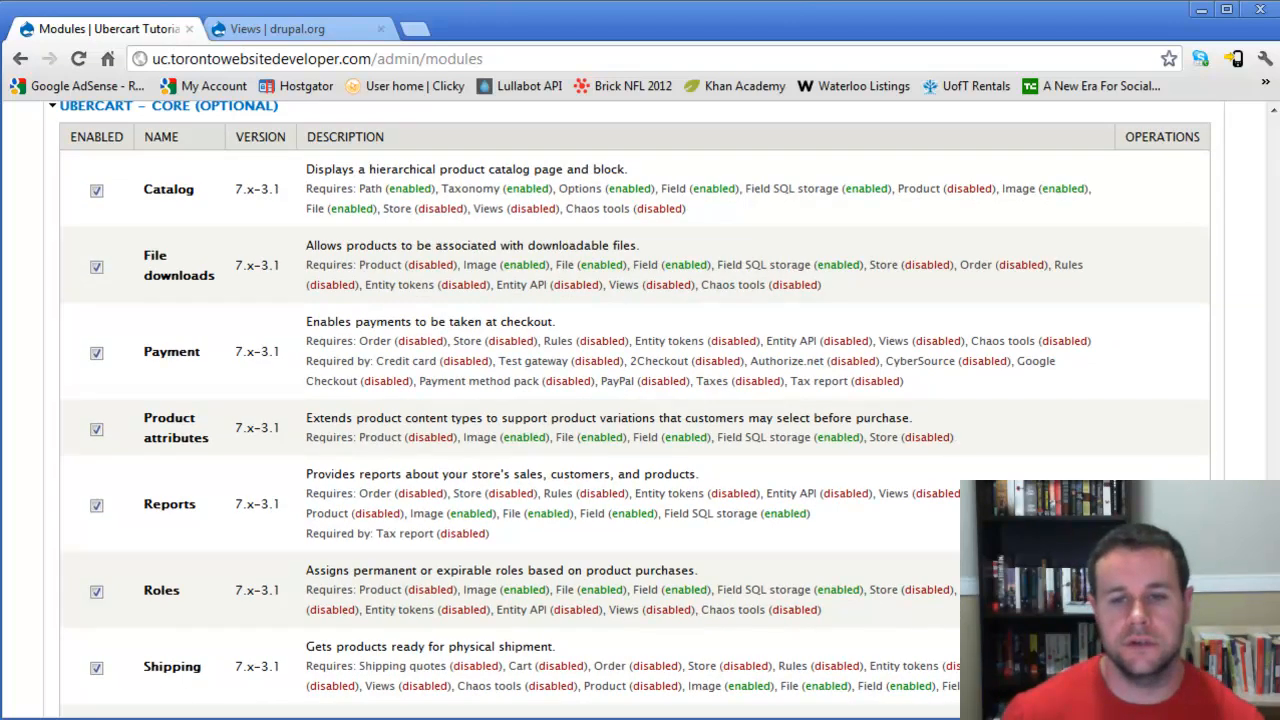
scroll(630, 410, "down", 1)
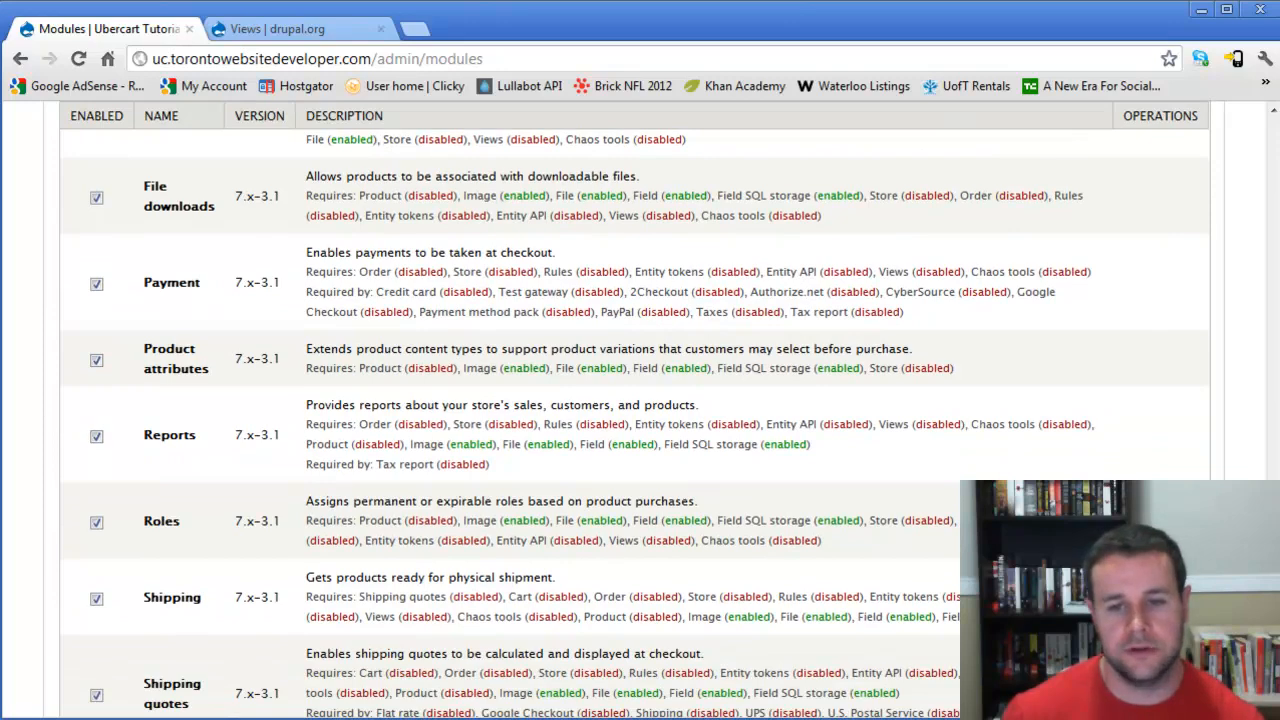
scroll(634, 416, "down", 2)
scroll(634, 416, "down", 8)
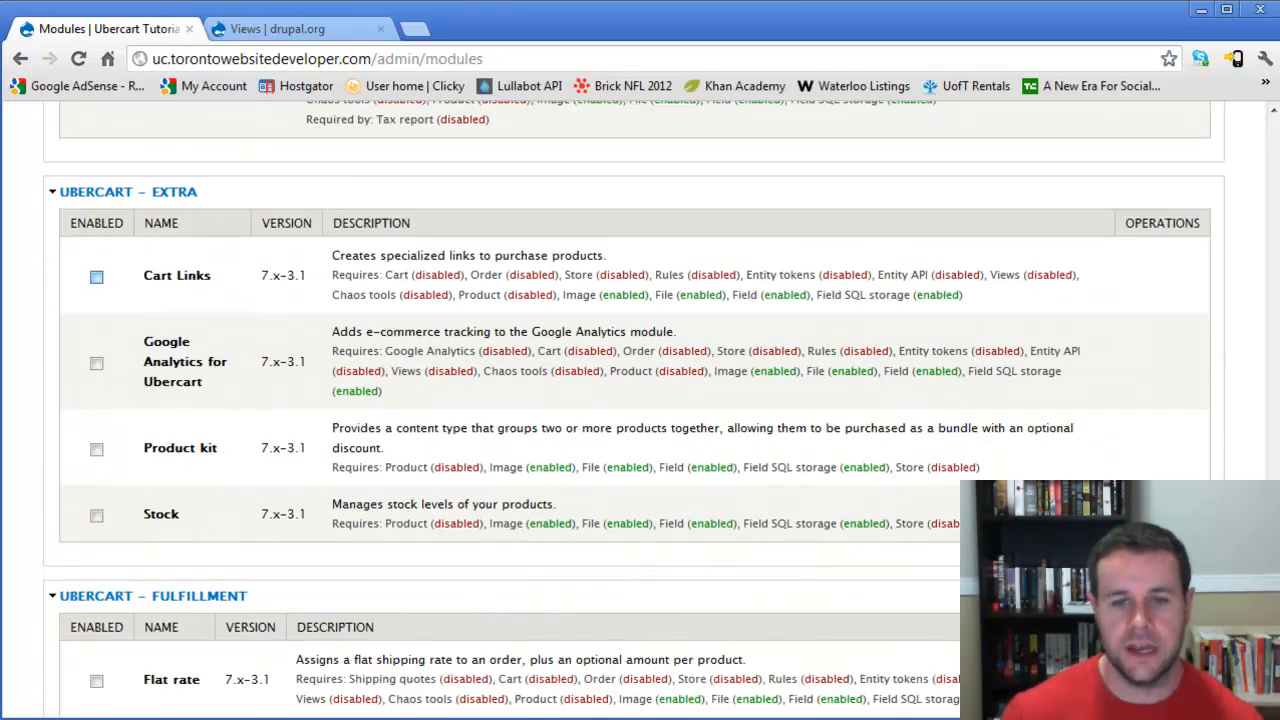
left_click(96, 276)
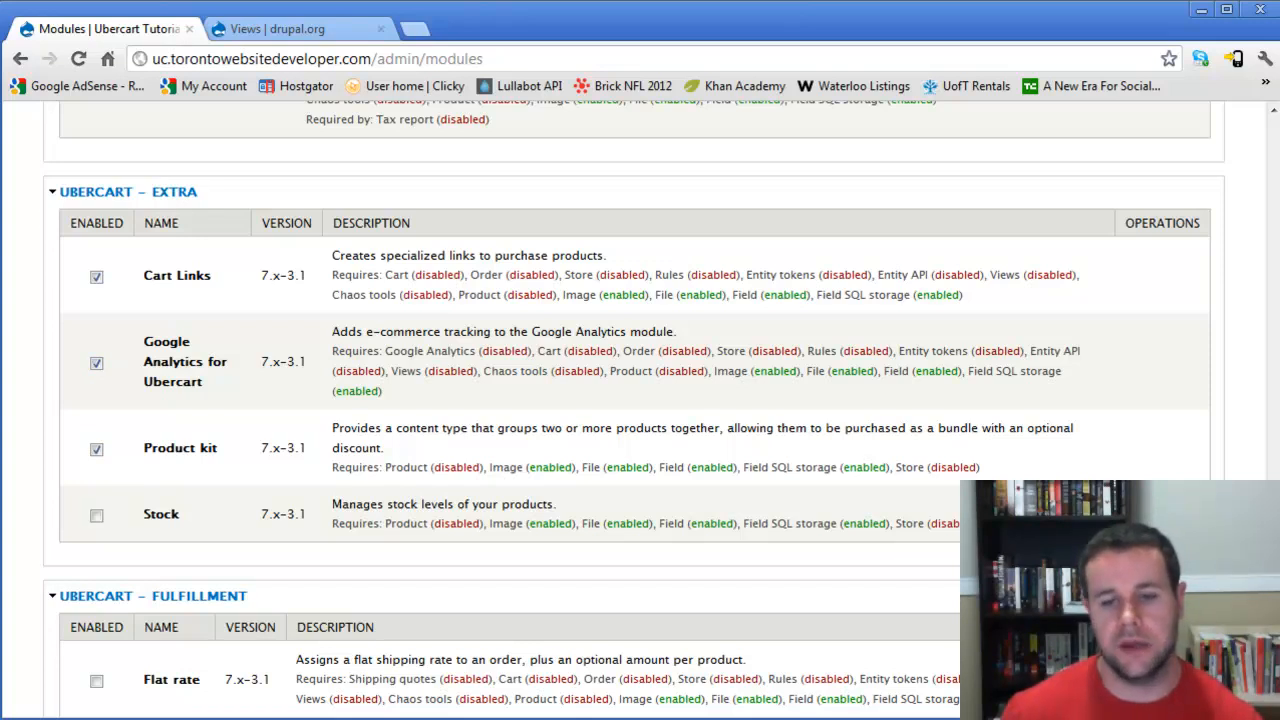
left_click(96, 516)
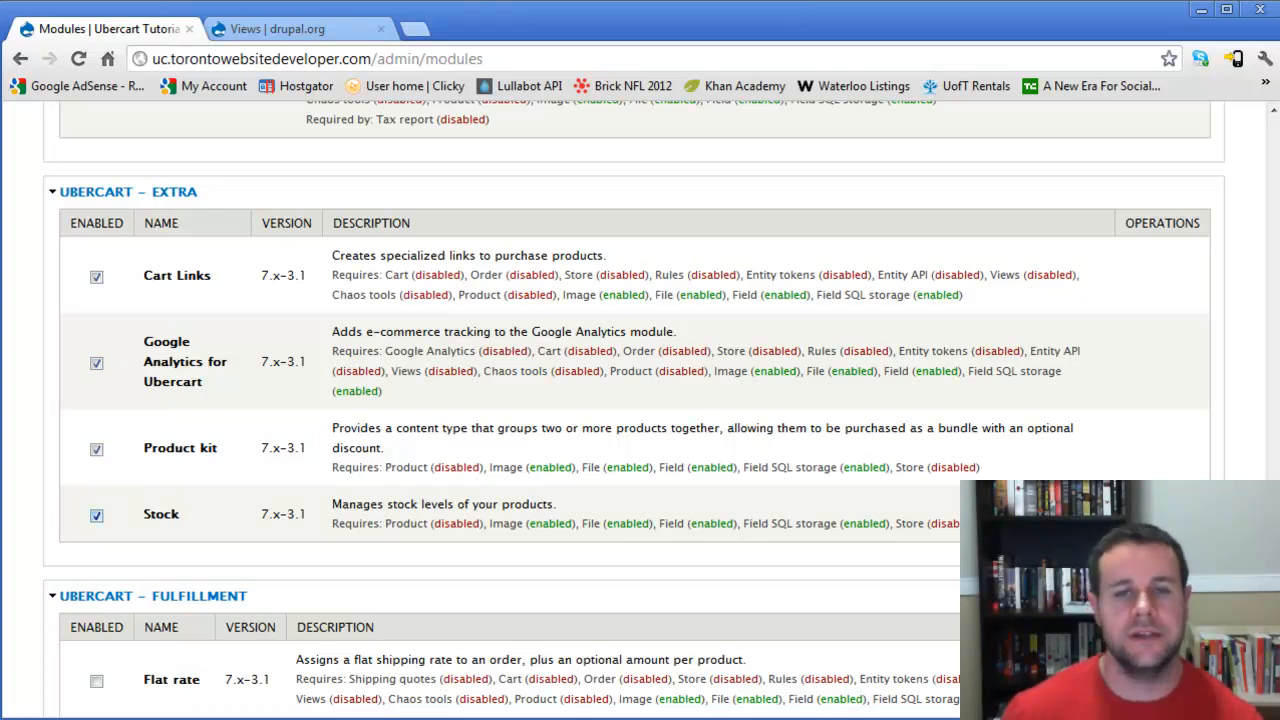
- Enable the Flat rate, UPS and Weight quote fulfillment modules and the PayPal payment module
scroll(640, 400, "down", 4)
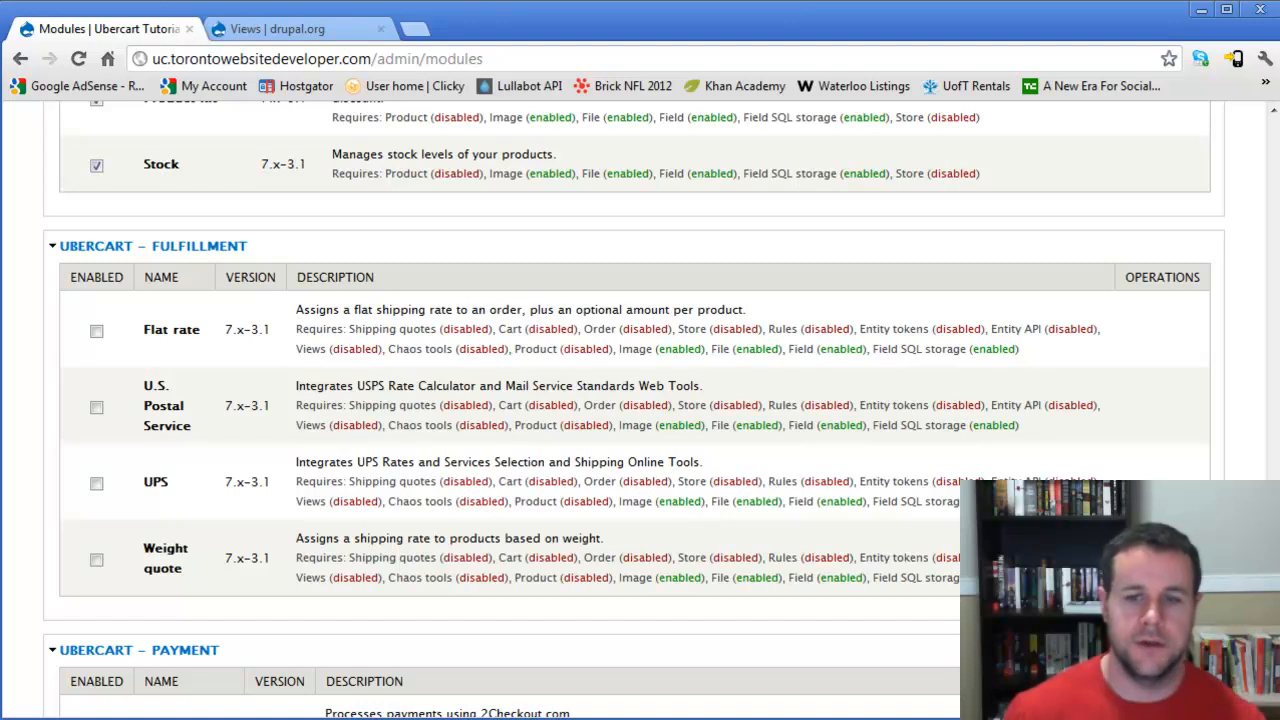
left_click(96, 331)
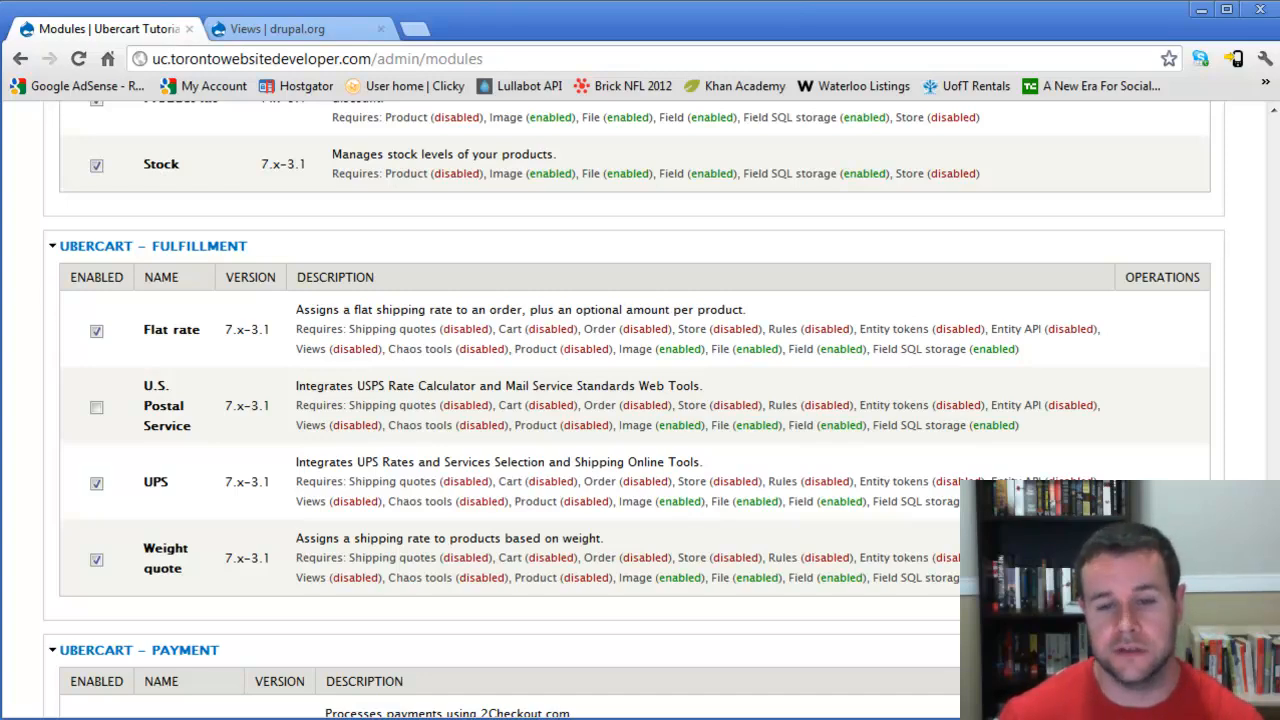
scroll(634, 410, "down", 5)
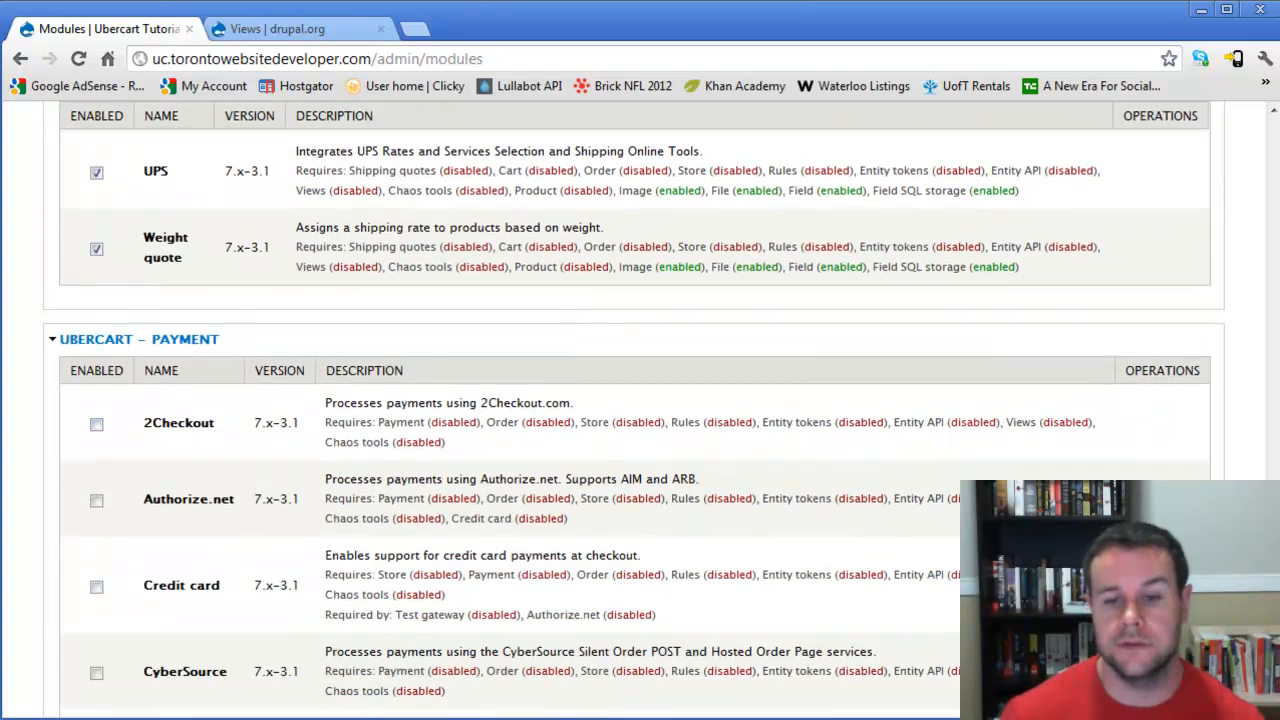
scroll(634, 410, "down", 1)
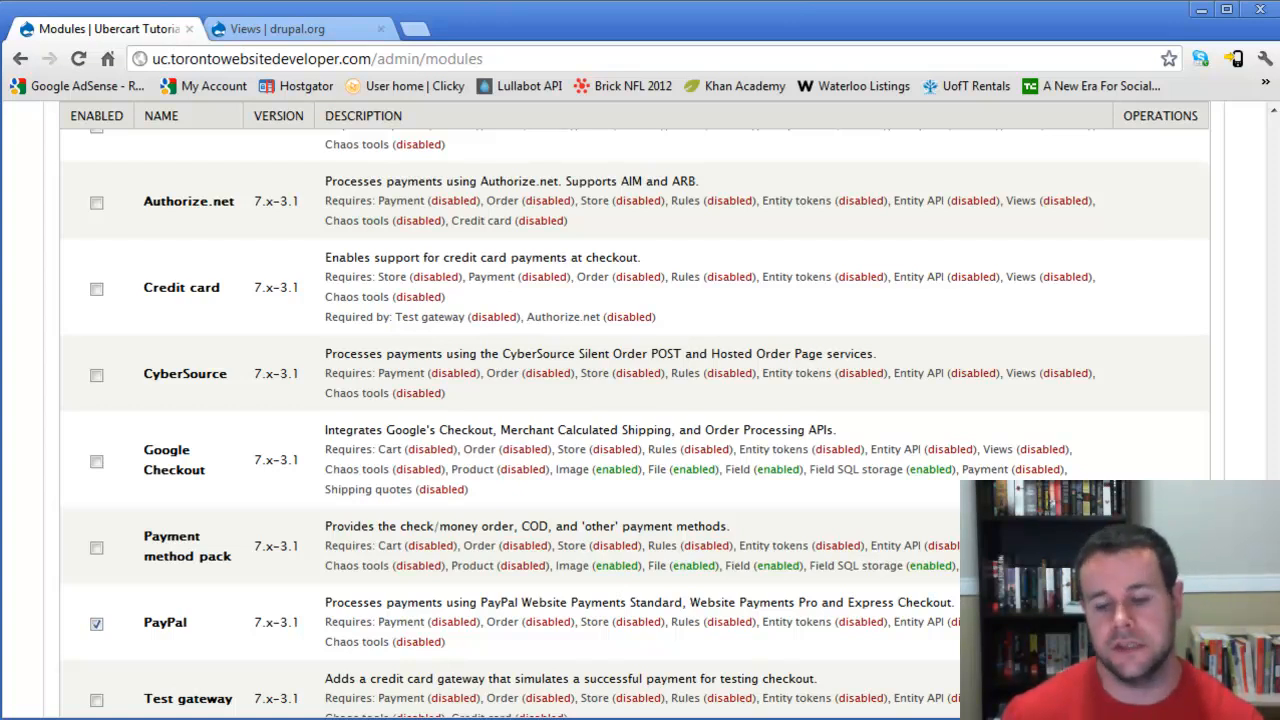
scroll(635, 420, "down", 3)
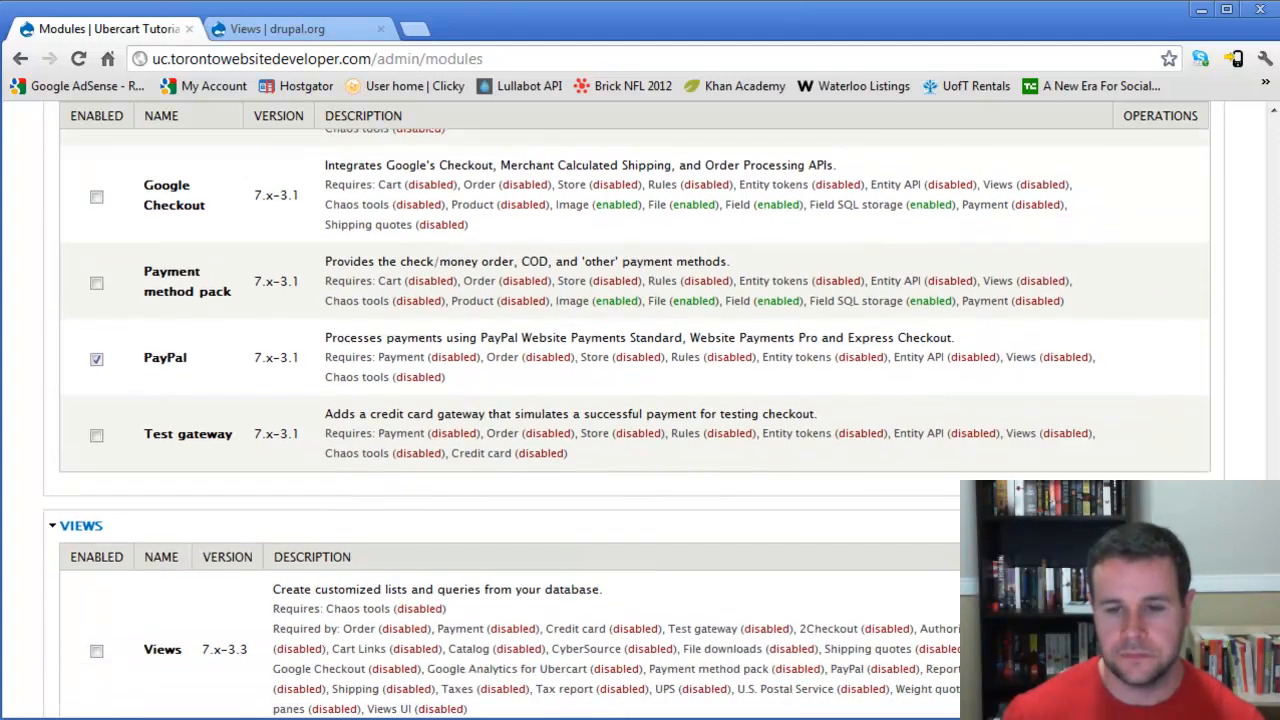
- Enable the Views and Views UI modules
left_click(97, 651)
scroll(97, 651, "down", 2)
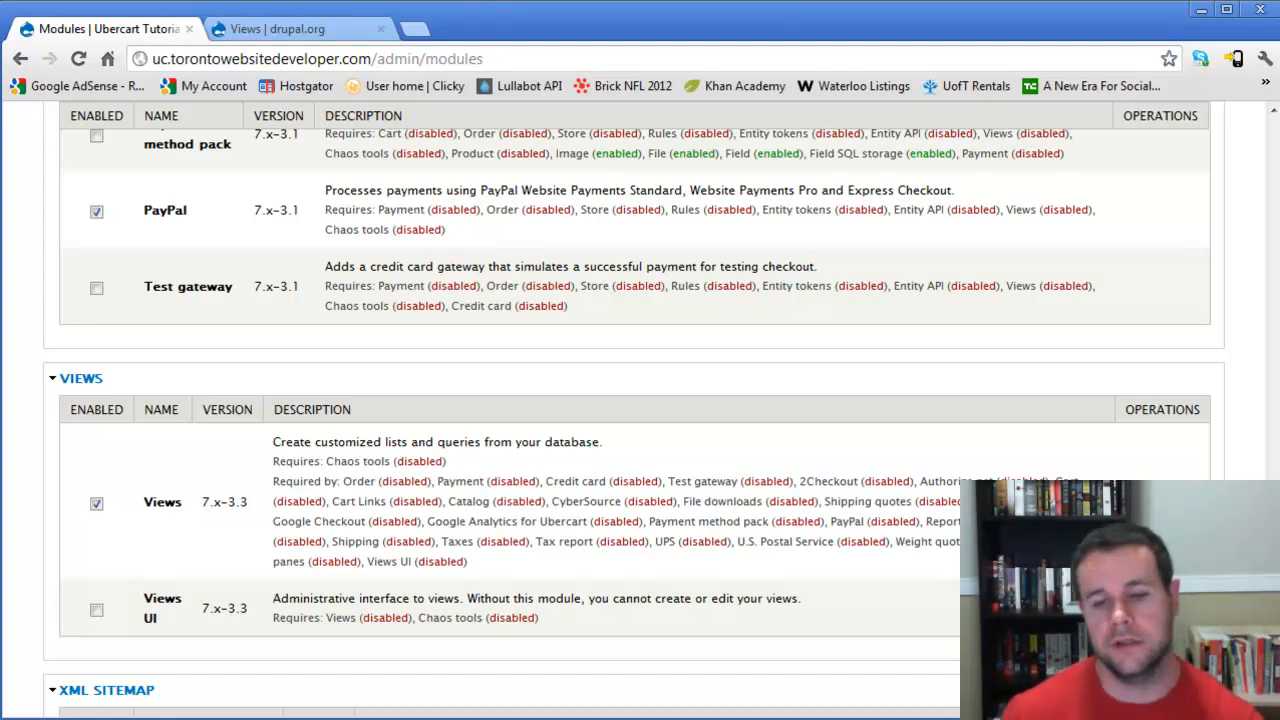
left_click(96, 609)
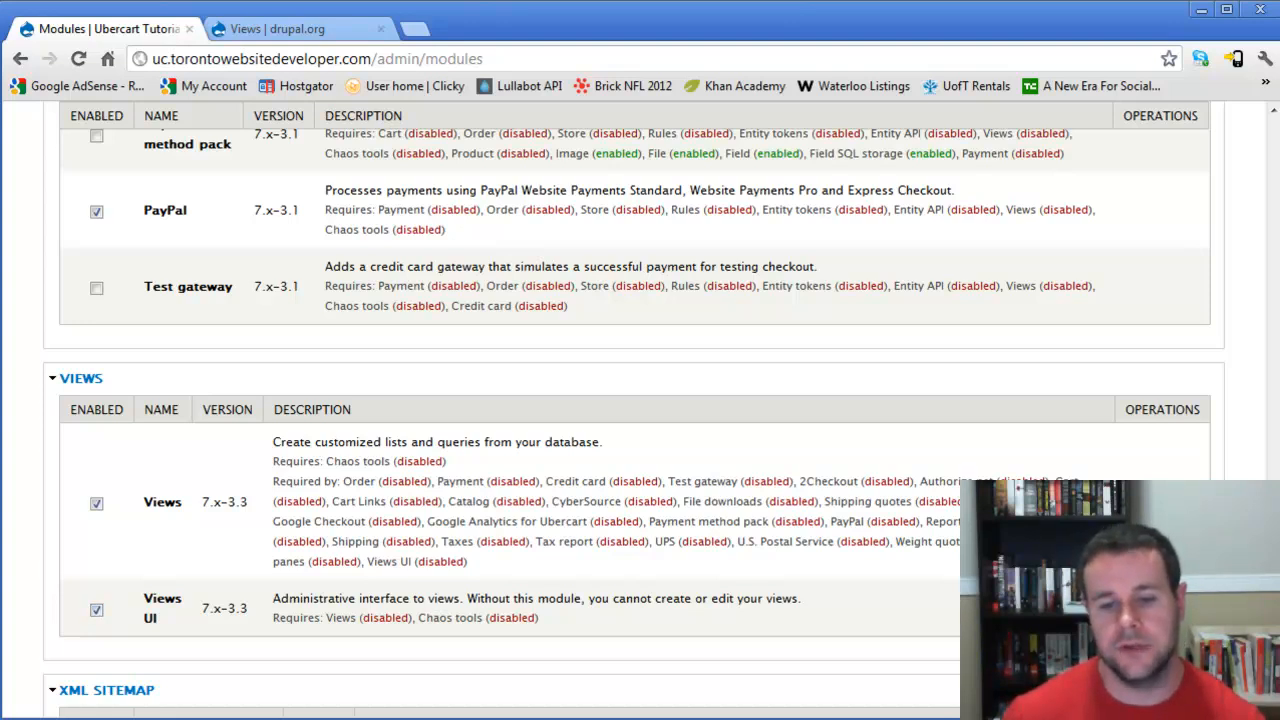
- Enable XML sitemap and its custom, engines, menu, node, taxonomy and user submodules
scroll(634, 409, "down", 3)
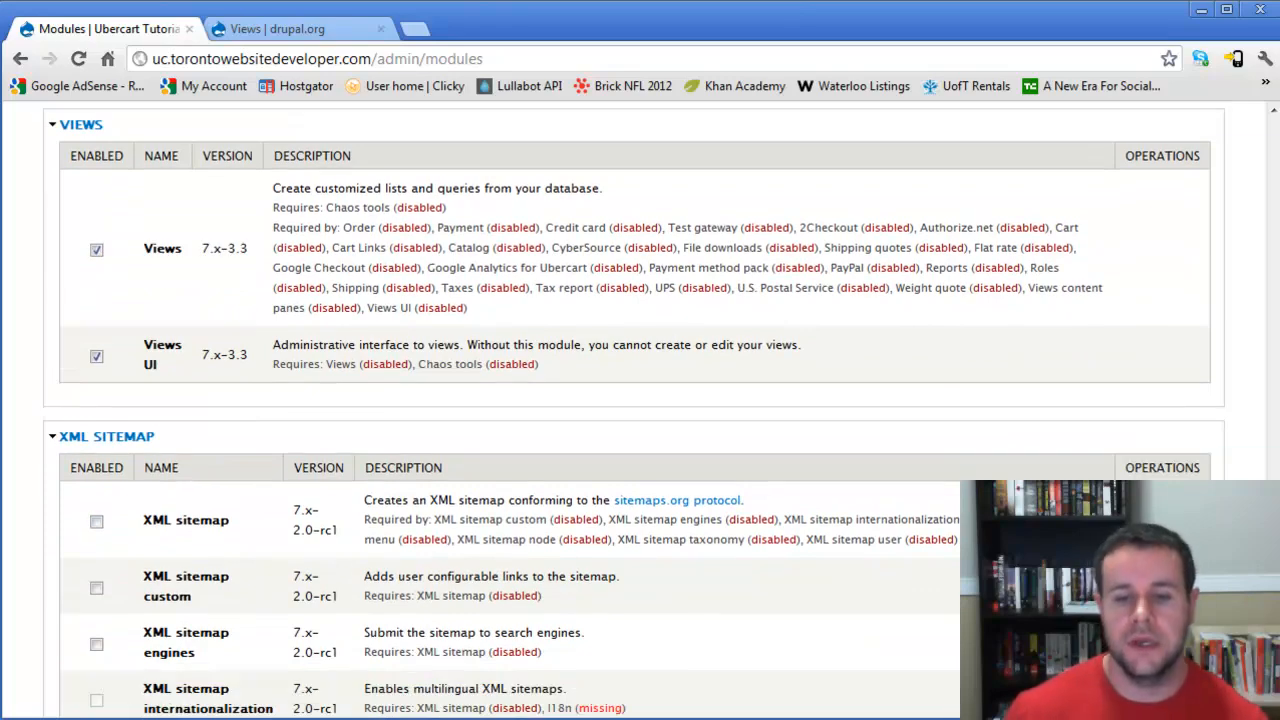
left_click(96, 520)
scroll(634, 409, "down", 1)
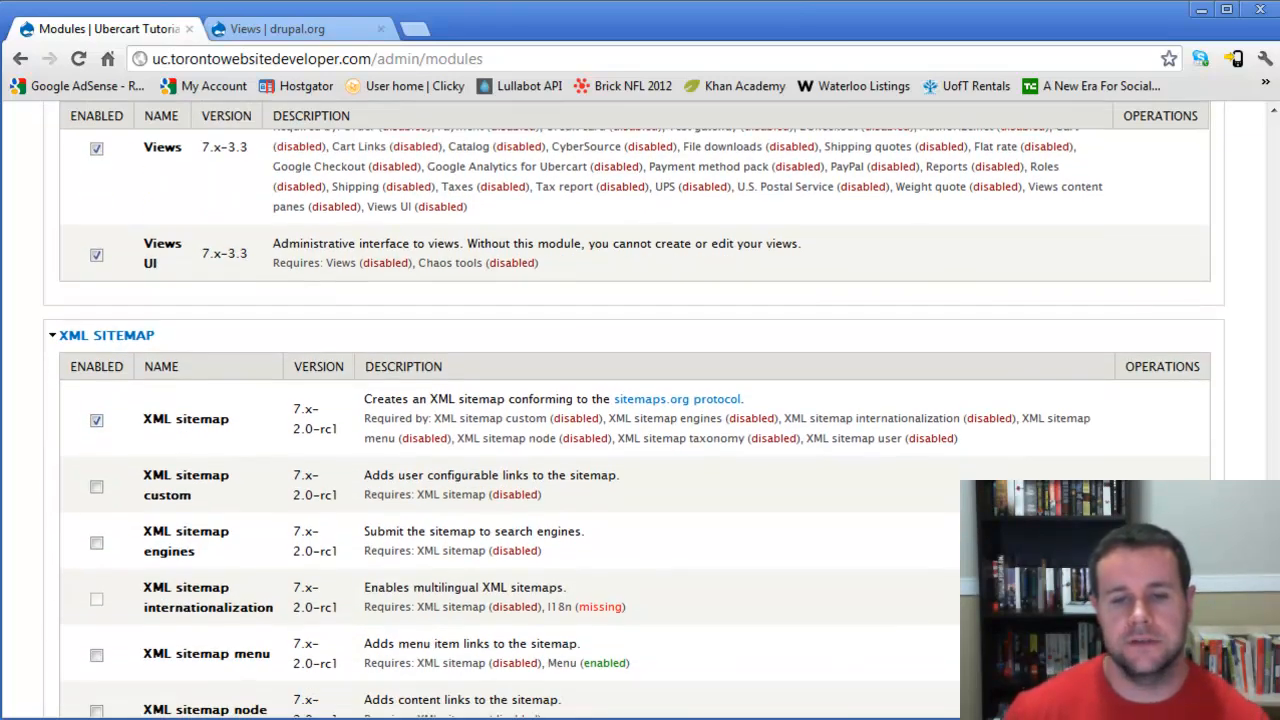
scroll(634, 409, "down", 1)
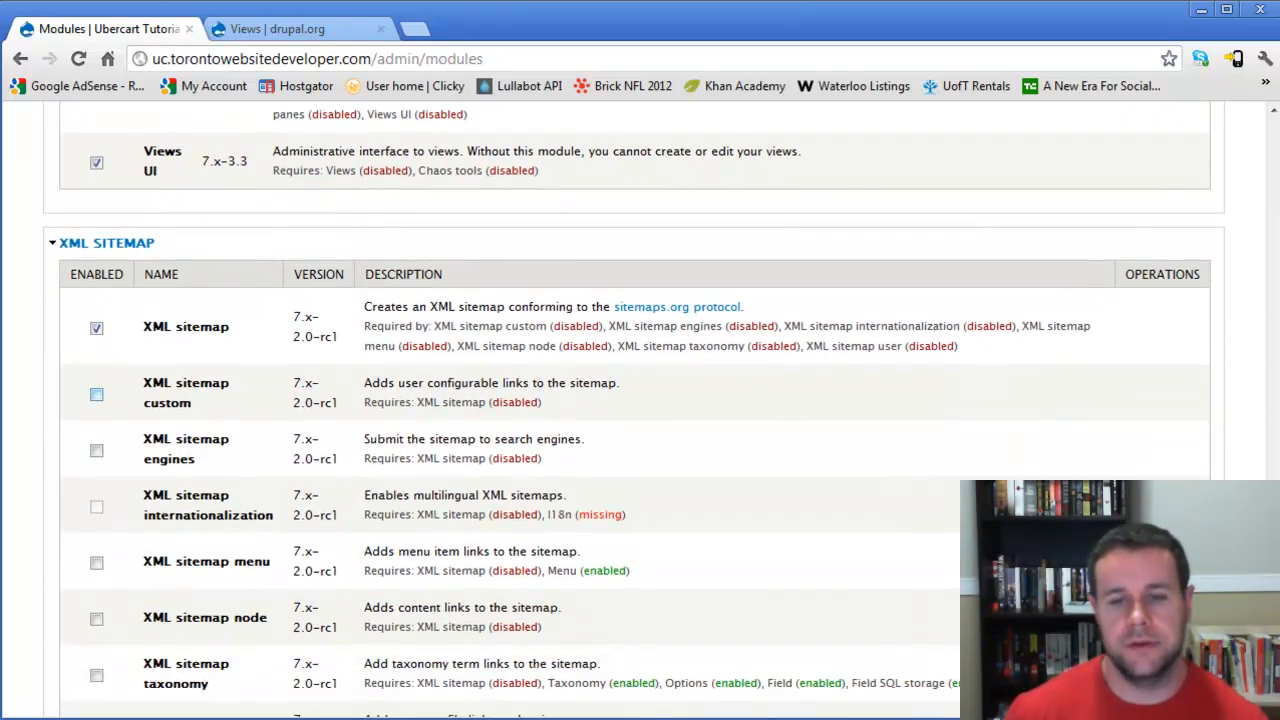
left_click(96, 394)
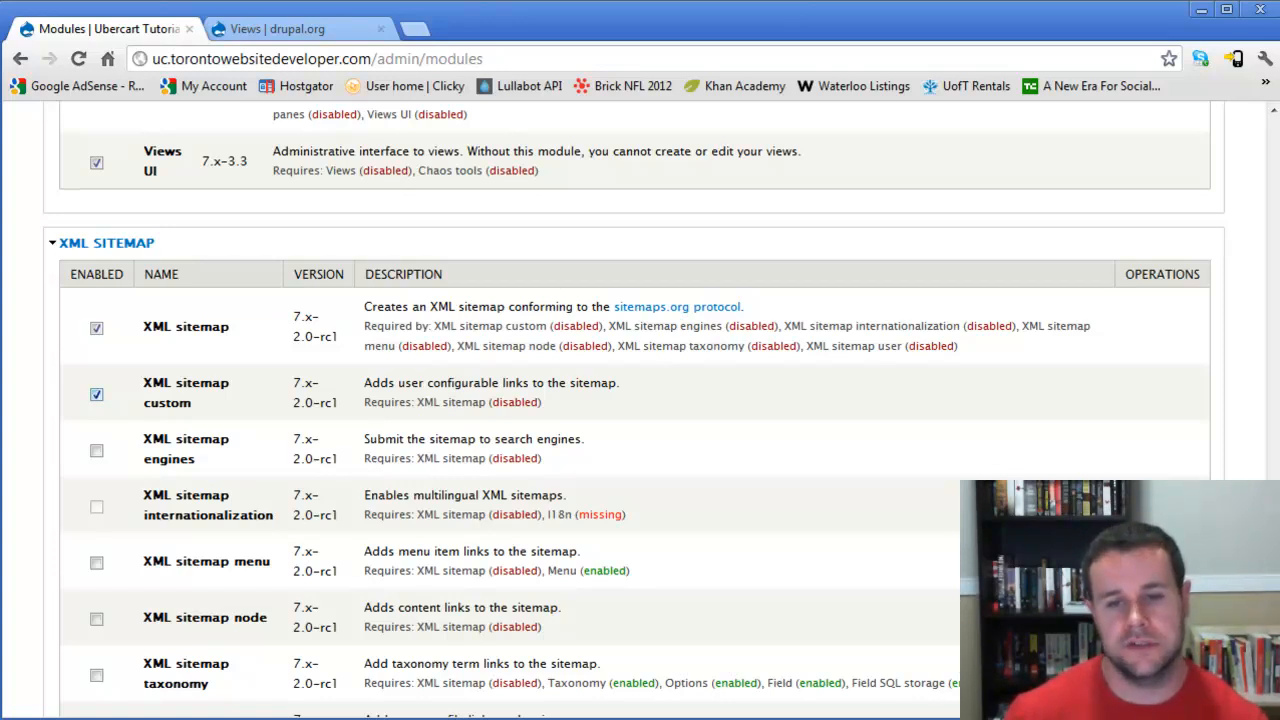
scroll(96, 390, "down", 1)
left_click(96, 383)
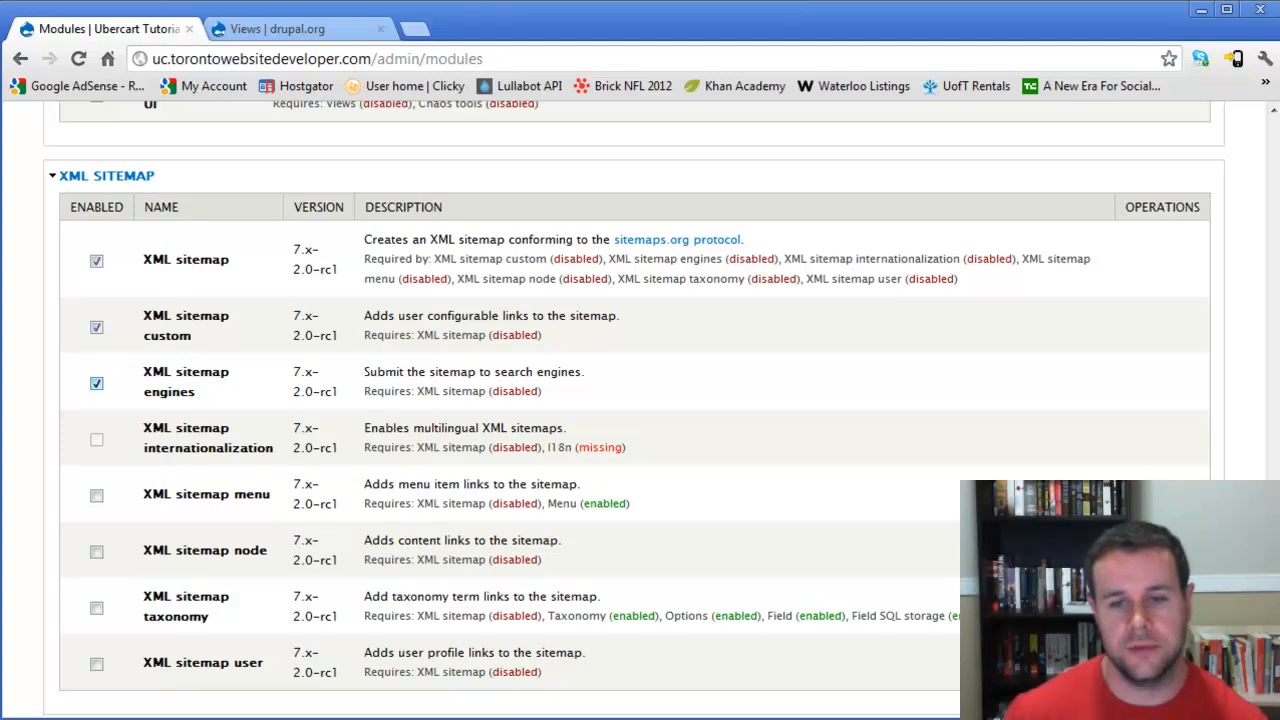
left_click(96, 495)
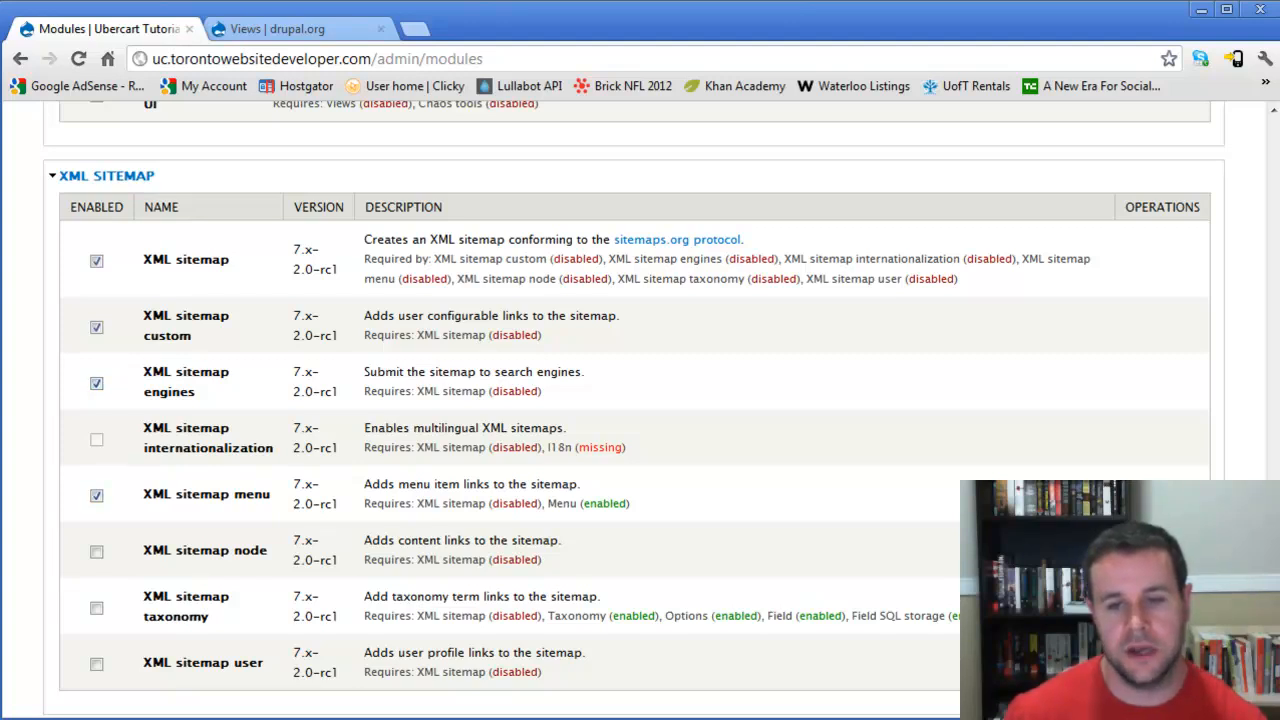
left_click(96, 551)
left_click(96, 608)
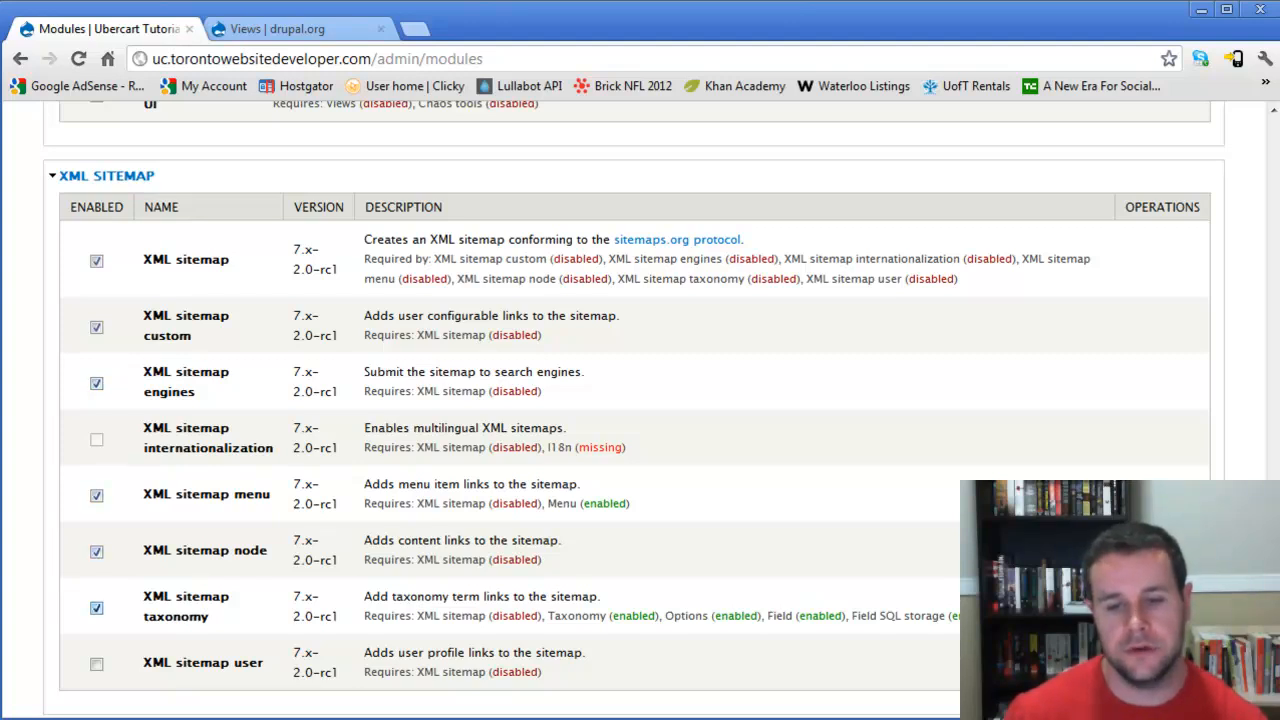
left_click(96, 663)
scroll(96, 663, "down", 2)
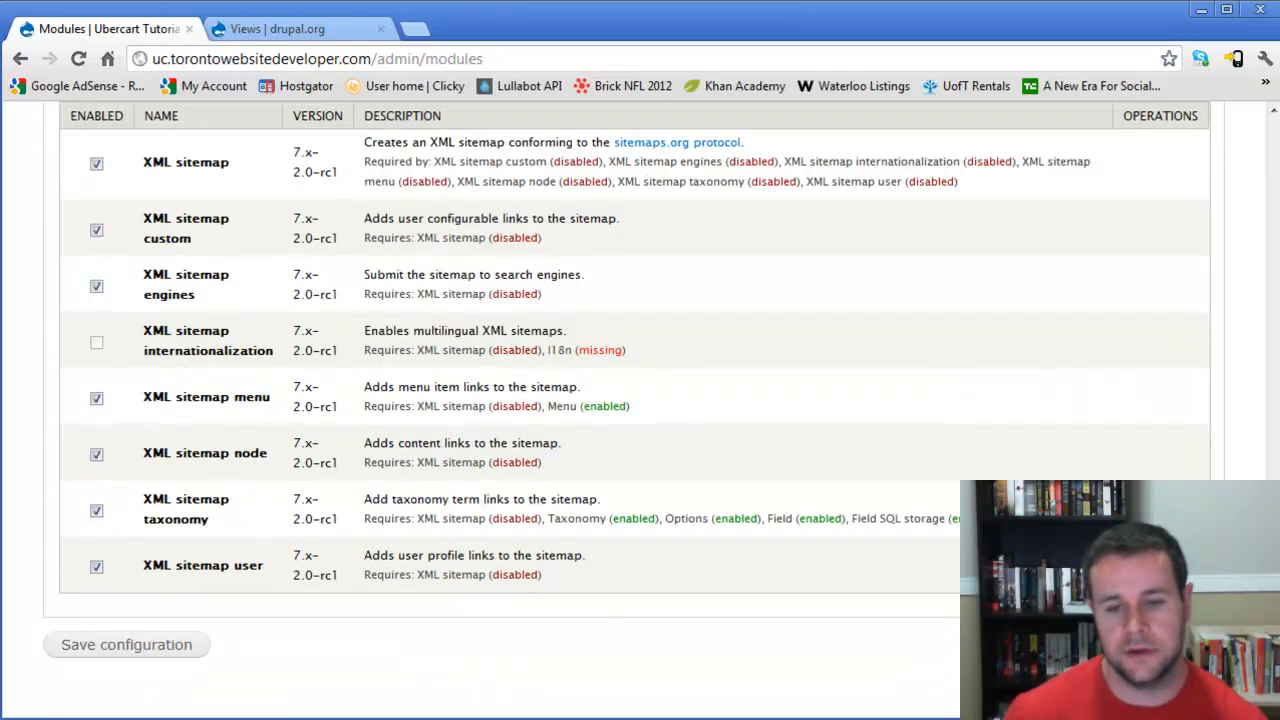
- Review the module selections in the Ubercart Payment section
scroll(634, 400, "up", 20)
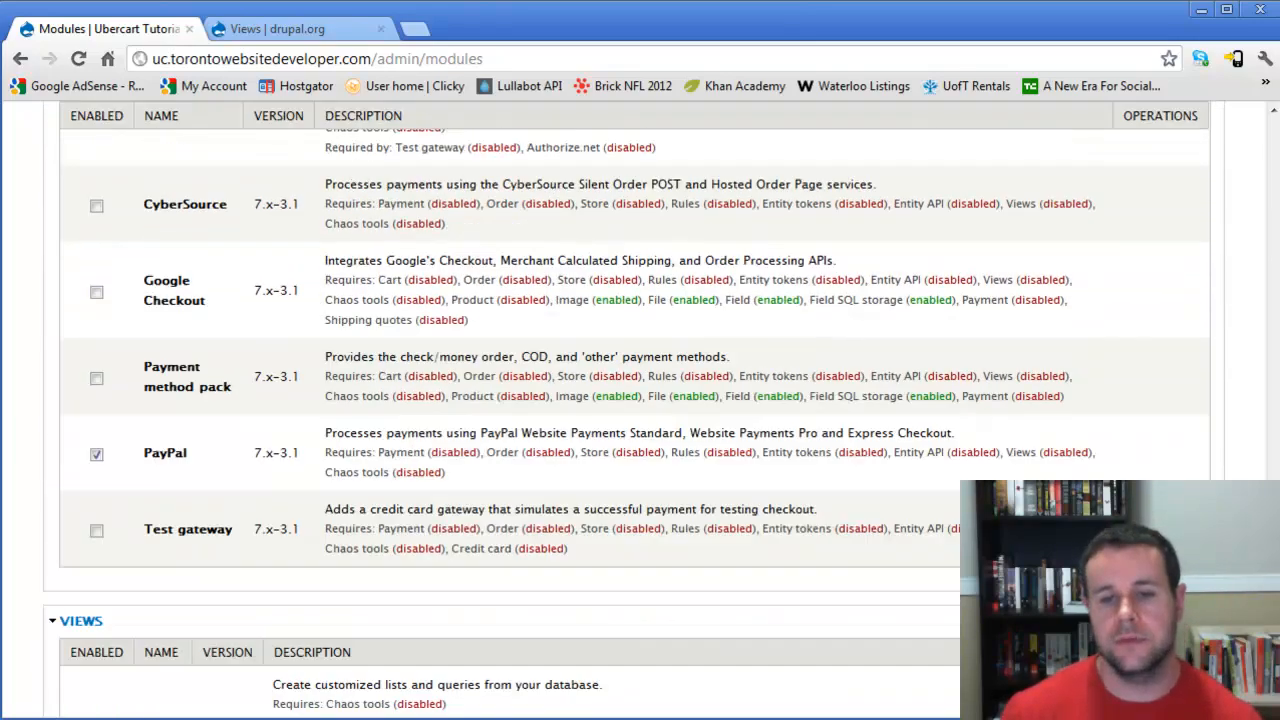
scroll(634, 400, "up", 2)
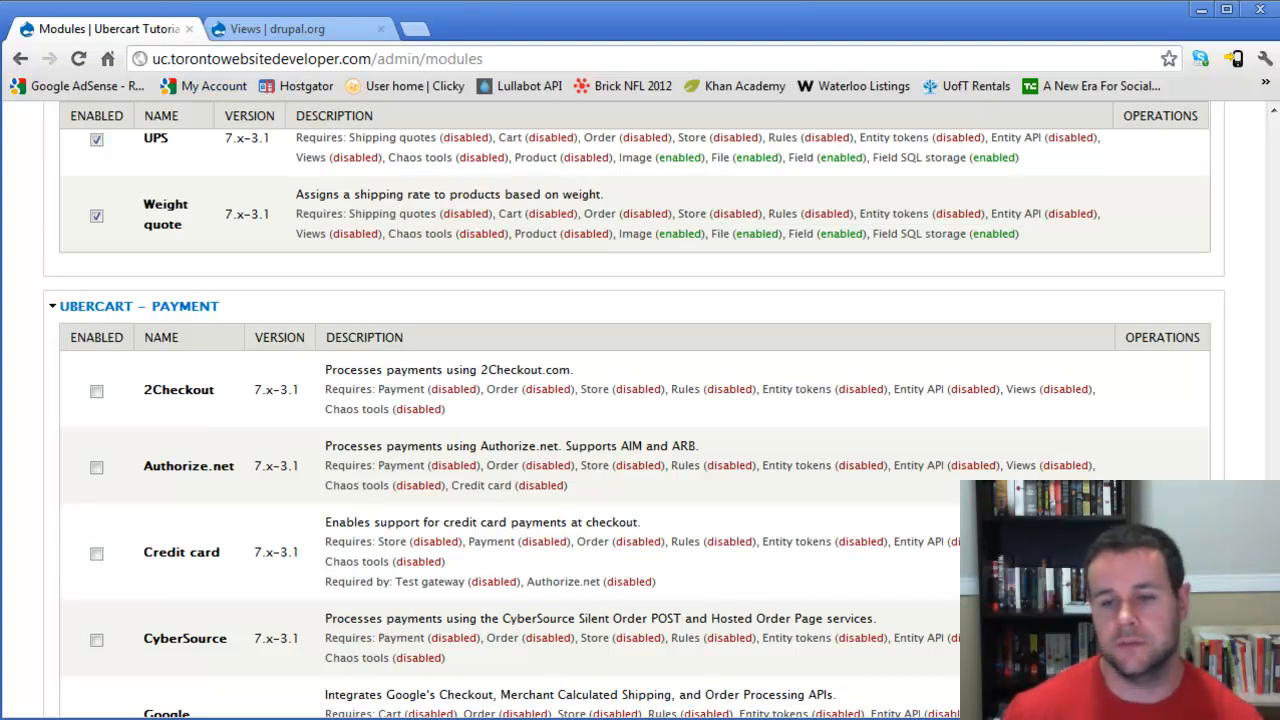
scroll(640, 400, "down", 3)
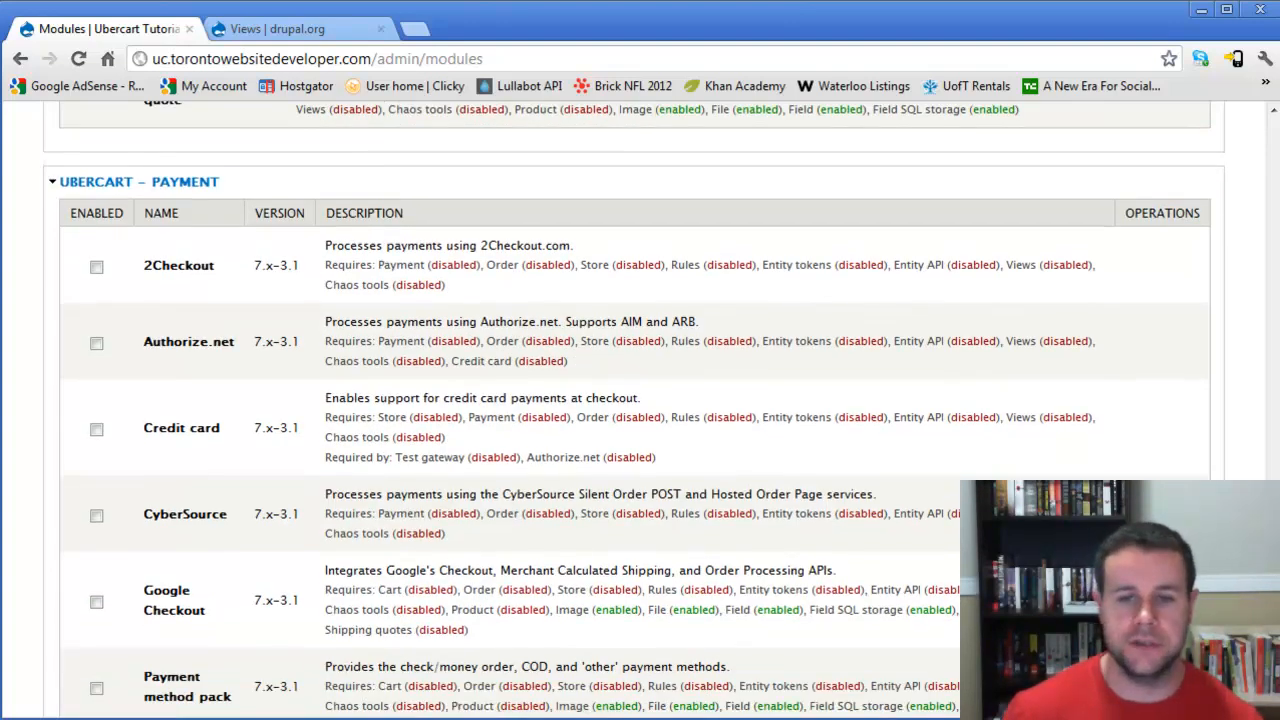
scroll(640, 400, "down", 3)
scroll(640, 400, "down", 15)
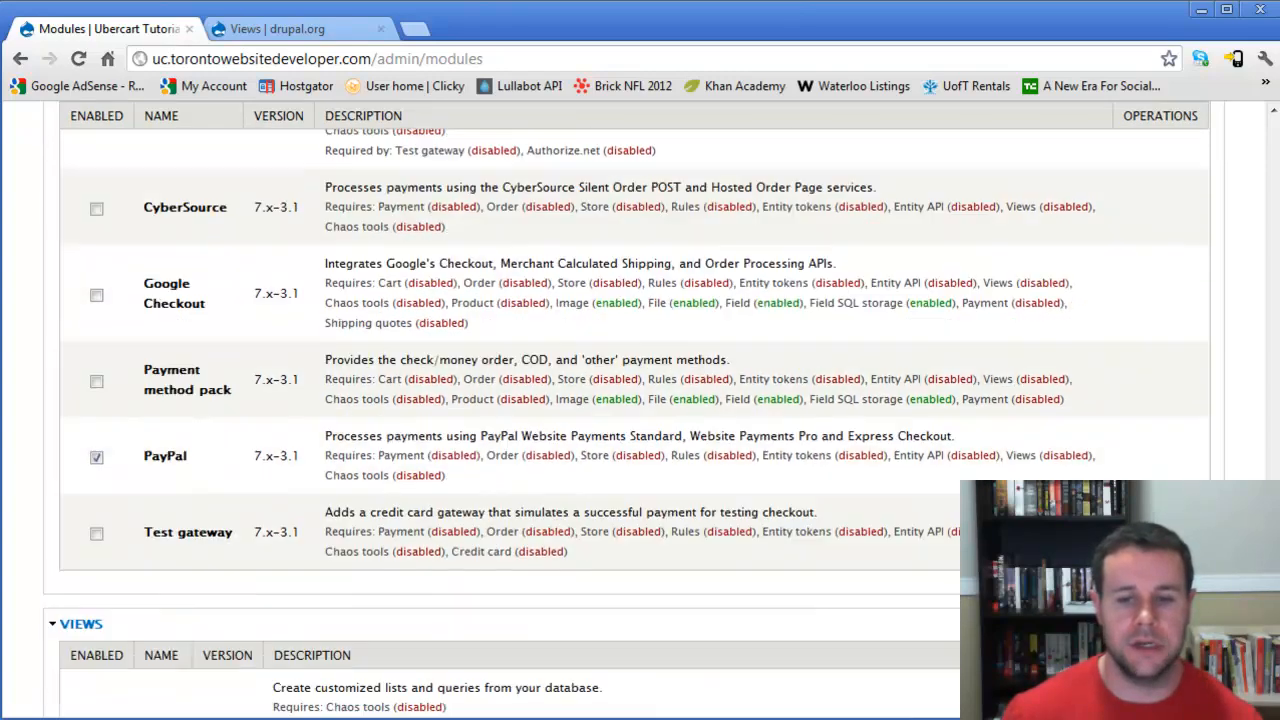
- Save the module configuration to enable all the selected modules
scroll(640, 400, "down", 10)
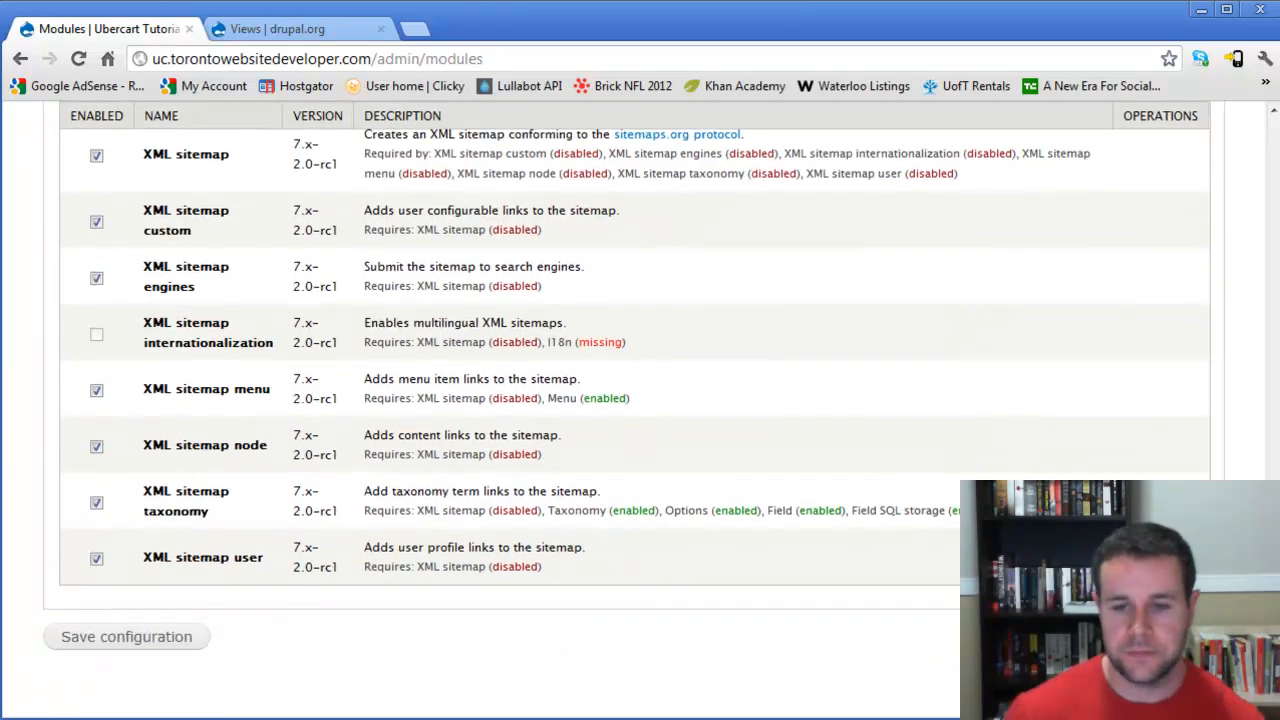
left_click(126, 636)
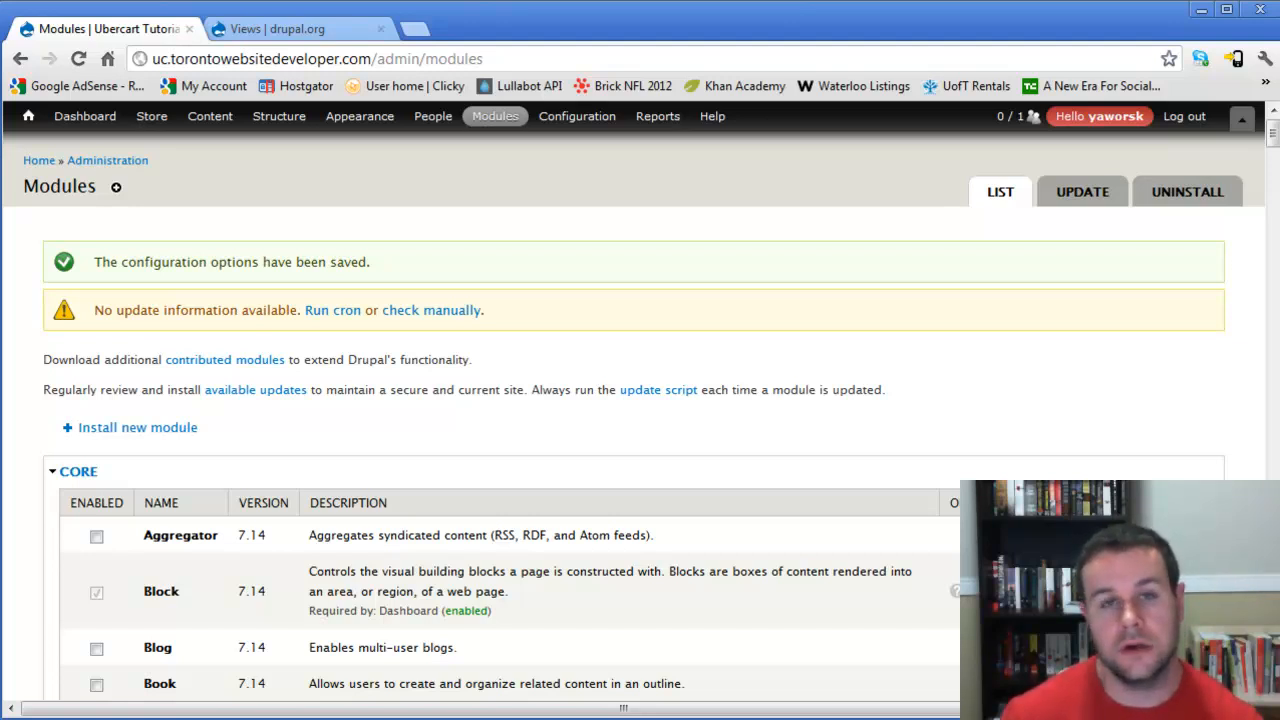
scroll(632, 400, "down", 1)
scroll(632, 400, "up", 1)
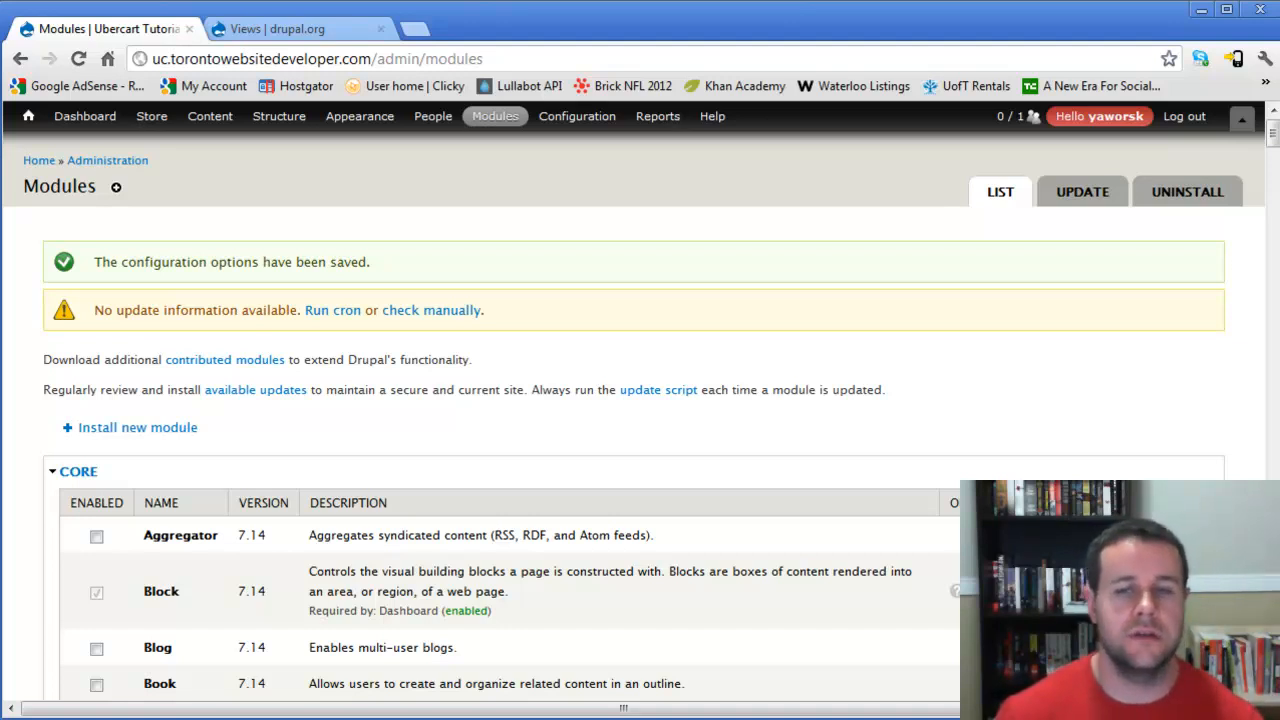
- Open the Recent log messages report and review the entries for the newly enabled modules
mouse_move(495, 117)
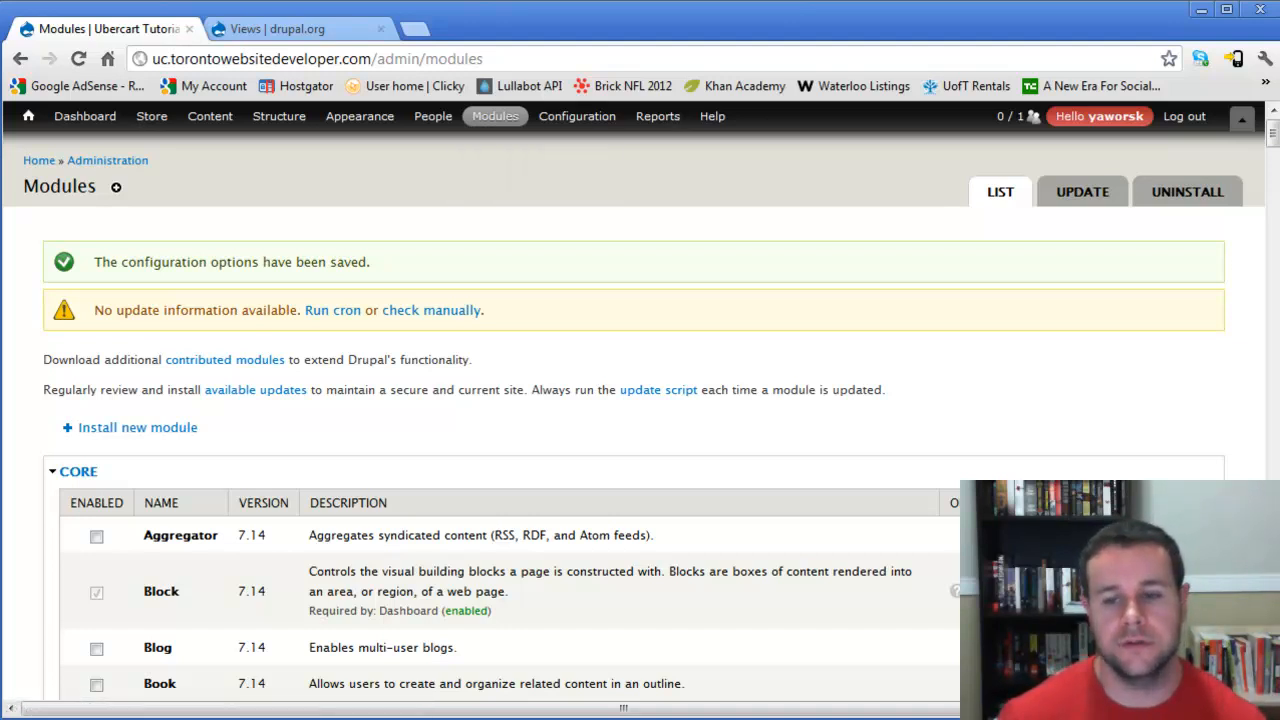
mouse_move(657, 116)
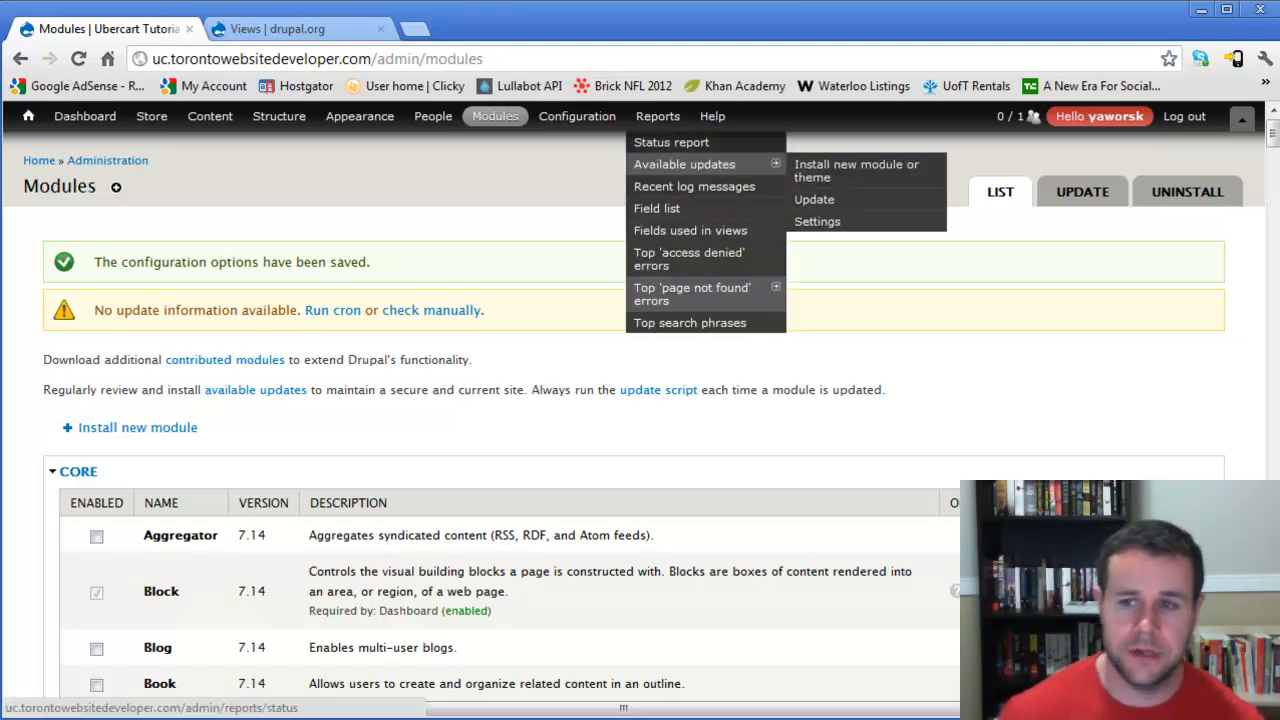
left_click(694, 186)
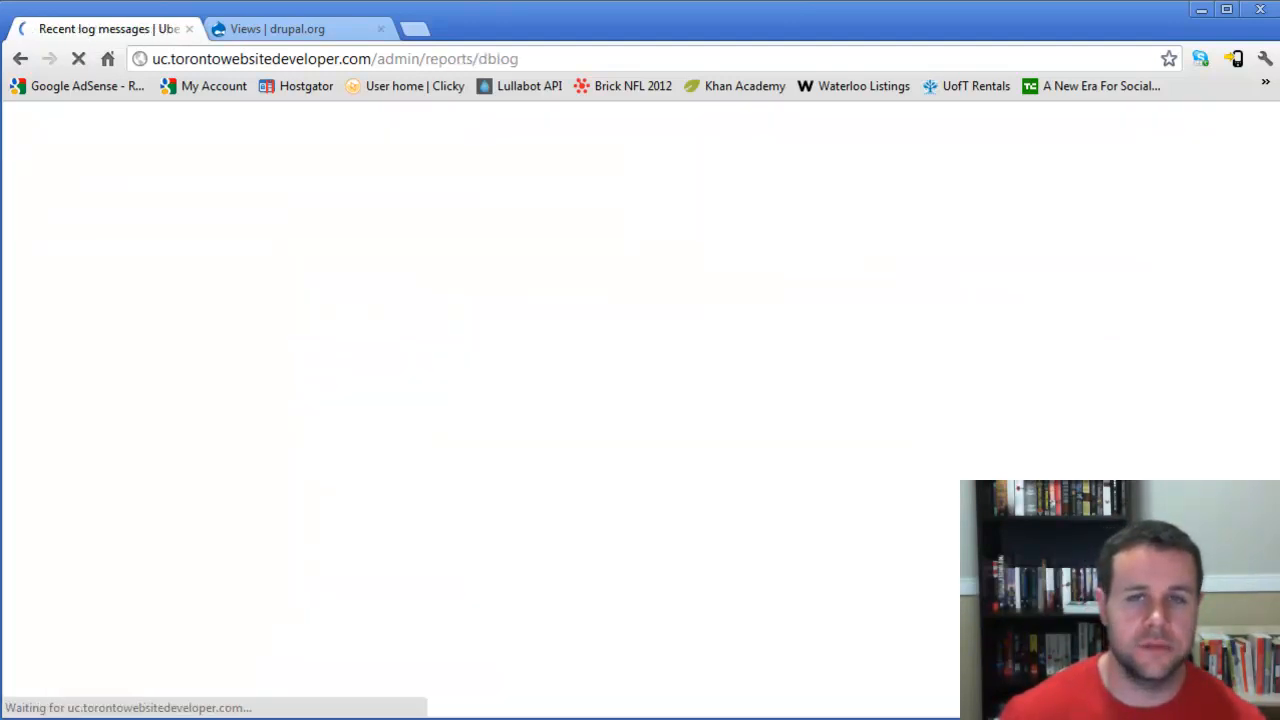
scroll(640, 400, "down", 15)
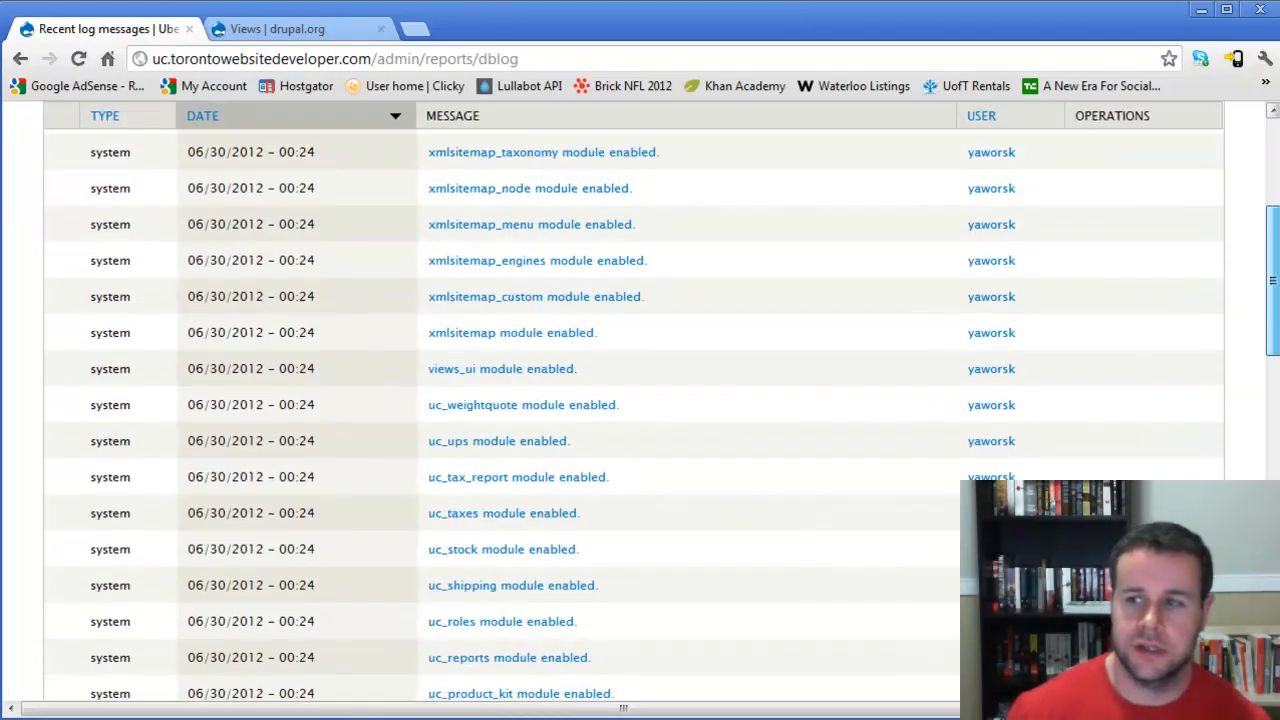
scroll(600, 540, "down", 5)
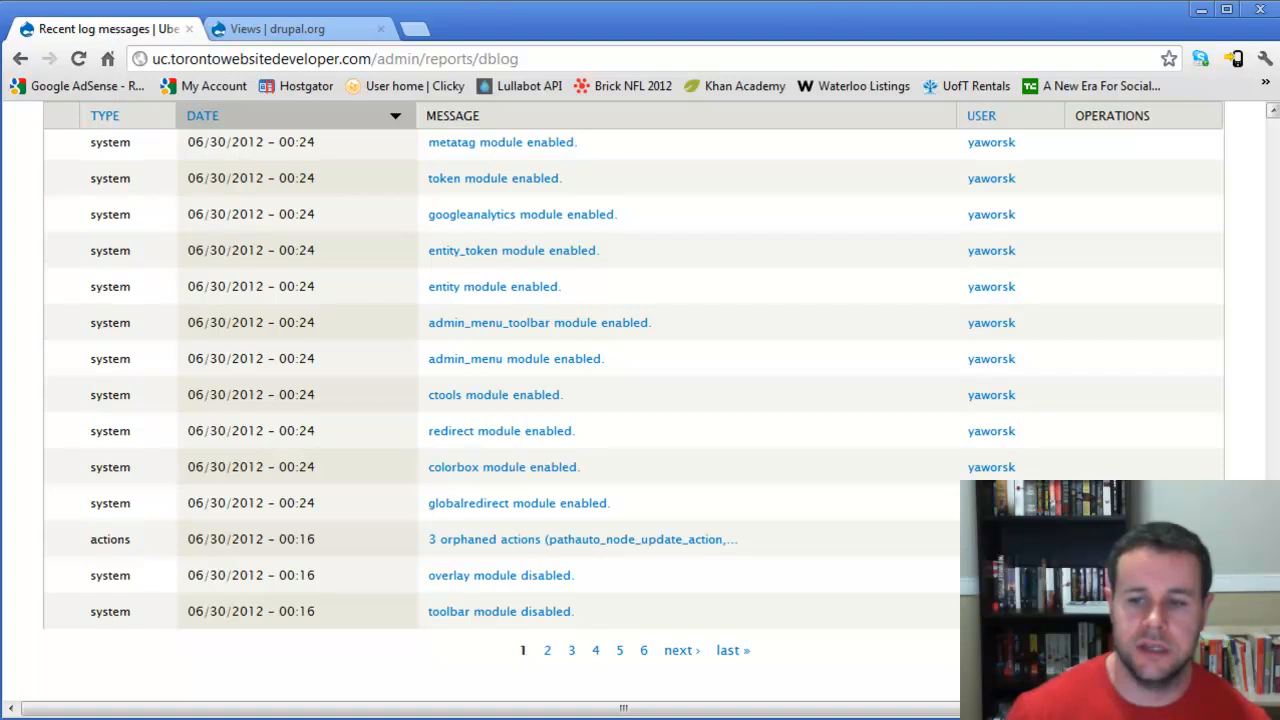
scroll(640, 400, "up", 20)
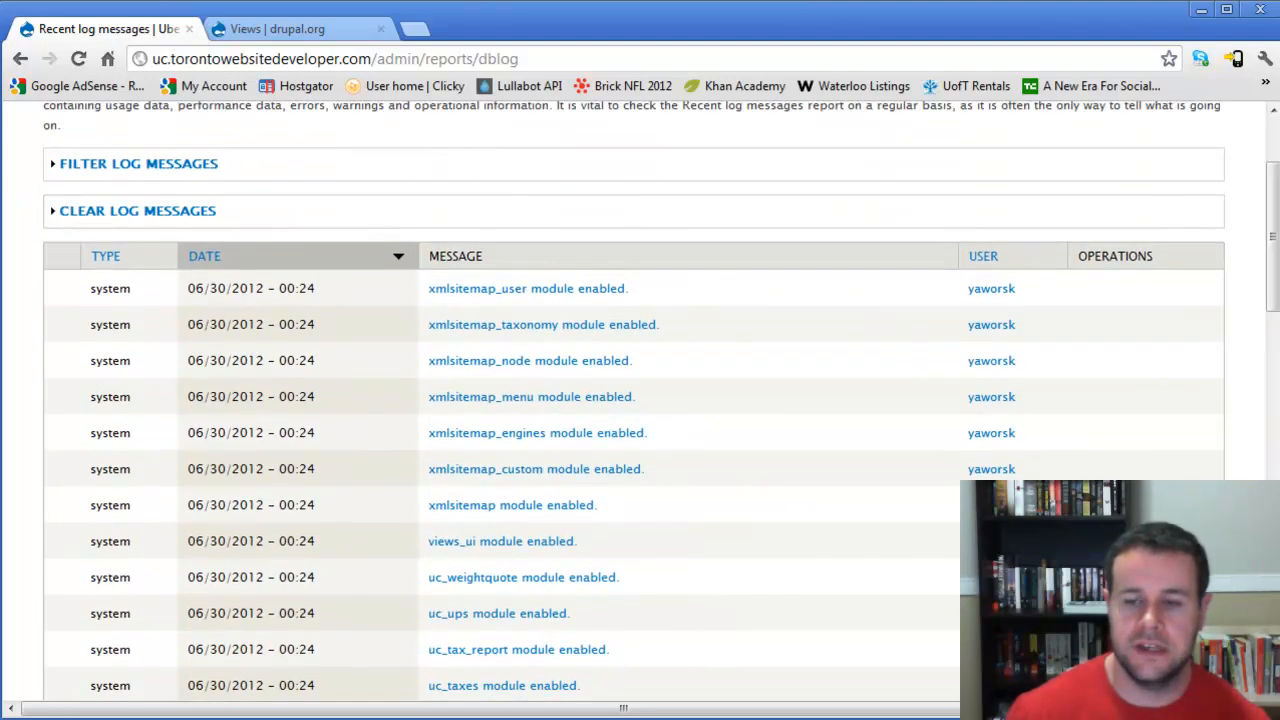